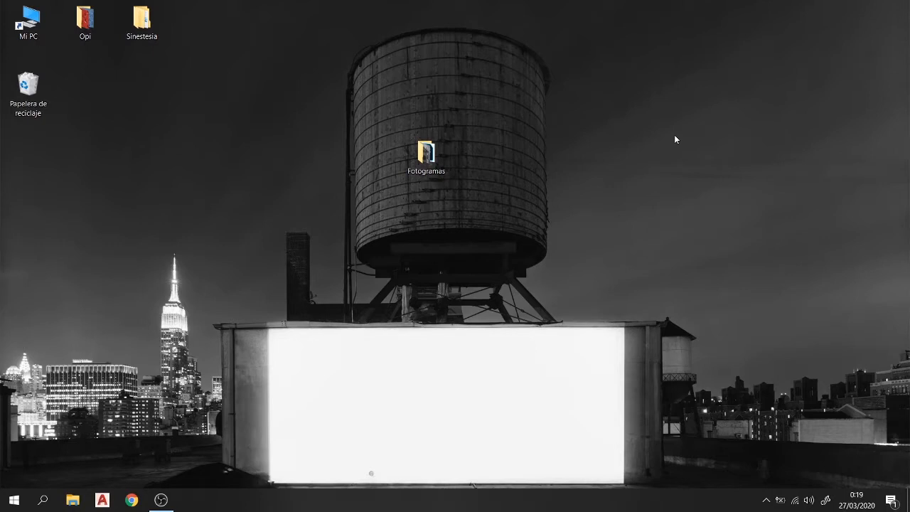
Step: View the finished composite Fotograma.jpg from the Fotogramas folder on the desktop, and close the image viewer
double_click(430, 150)
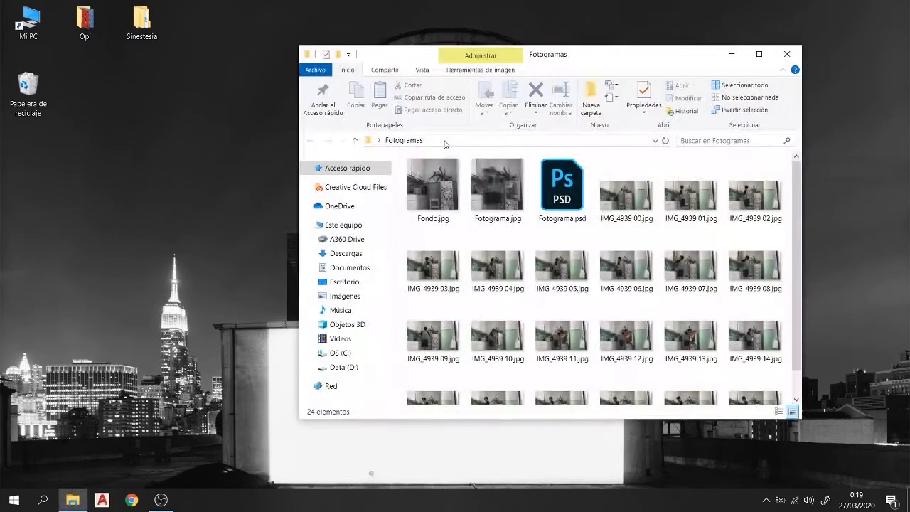
double_click(482, 174)
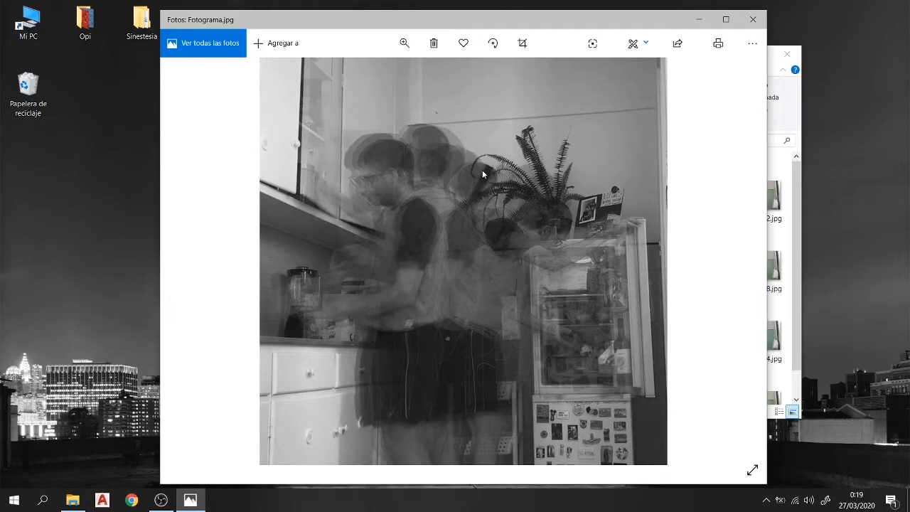
left_click(762, 17)
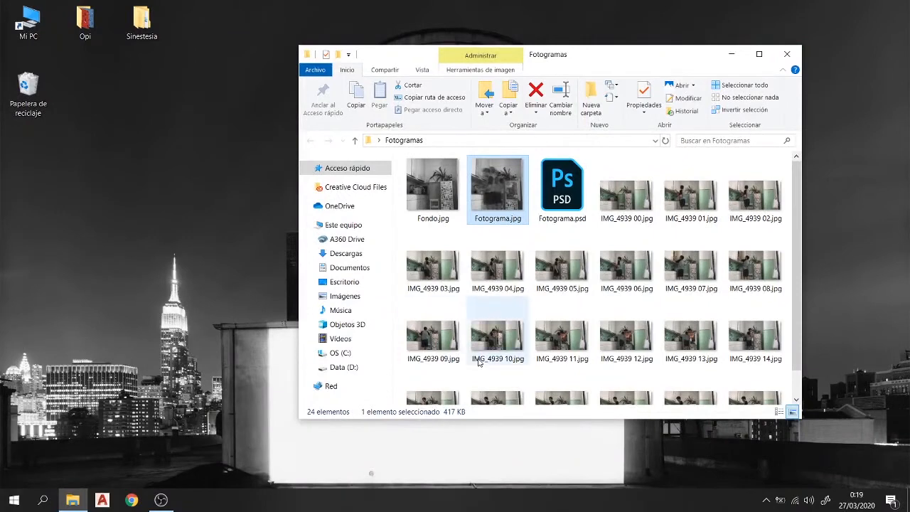
Step: Launch Photoshop, open IMG_4939 00.jpg in it from the Fotogramas folder, and get the folder window out of the way
left_click(14, 500)
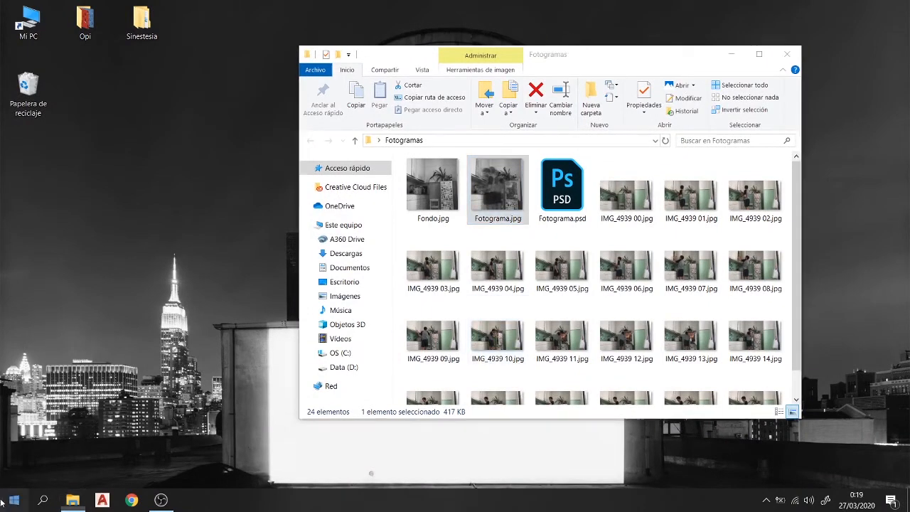
left_click(95, 445)
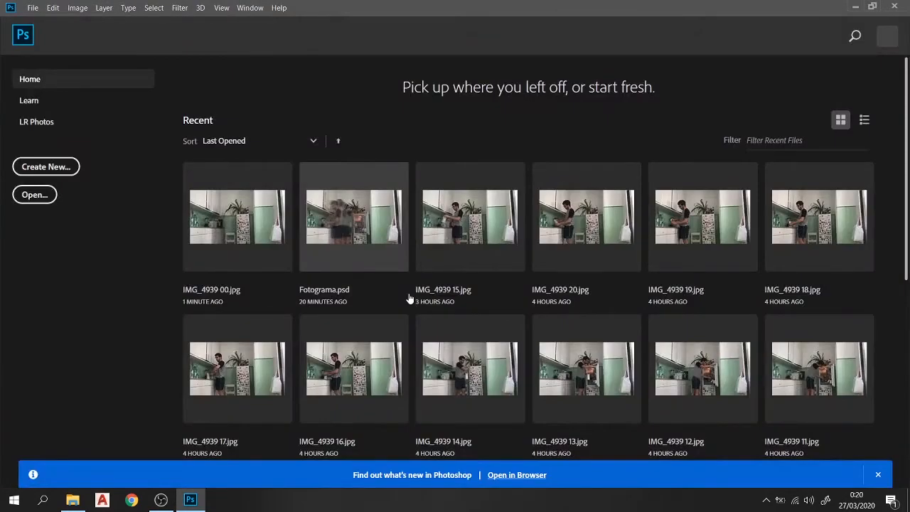
left_click(72, 500)
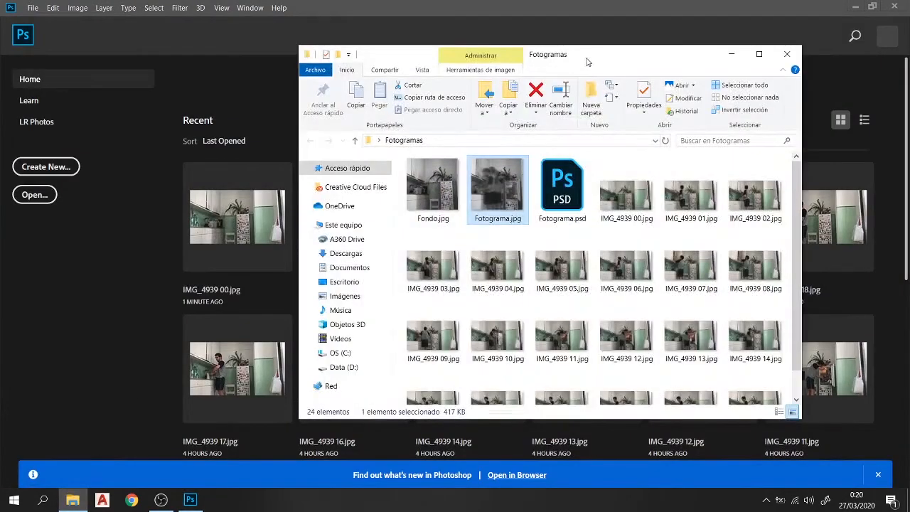
left_click_drag(588, 62, 563, 74)
left_click(617, 217)
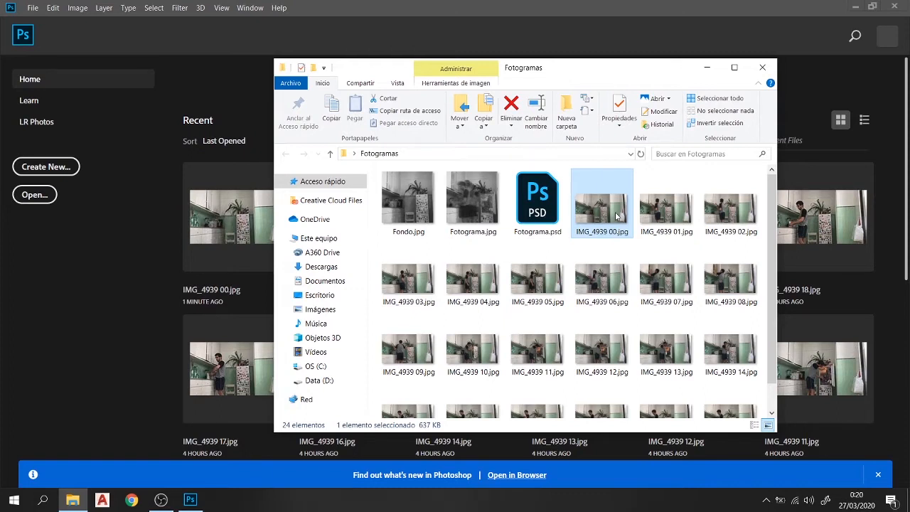
left_click_drag(617, 217, 257, 116)
mouse_move(656, 71)
left_mouse_down()
mouse_move(720, 72)
mouse_move(775, 98)
mouse_move(767, 98)
left_mouse_up()
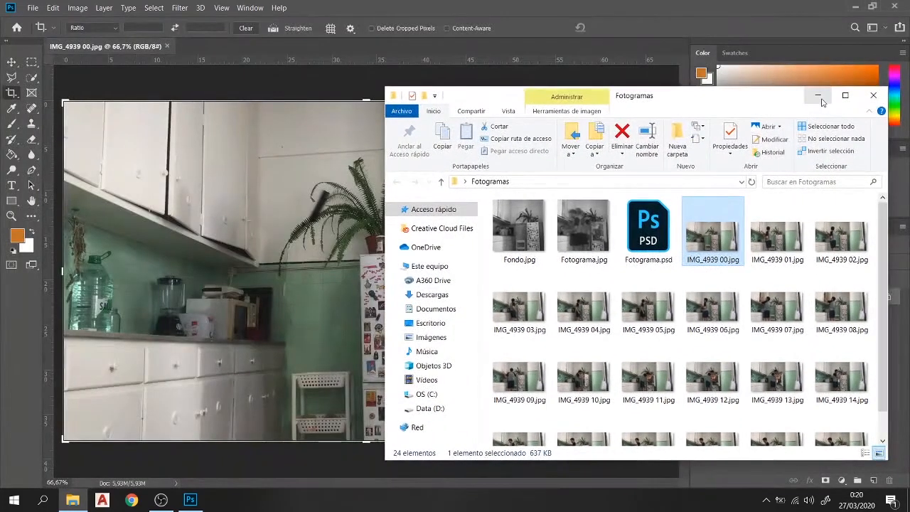
left_click(817, 95)
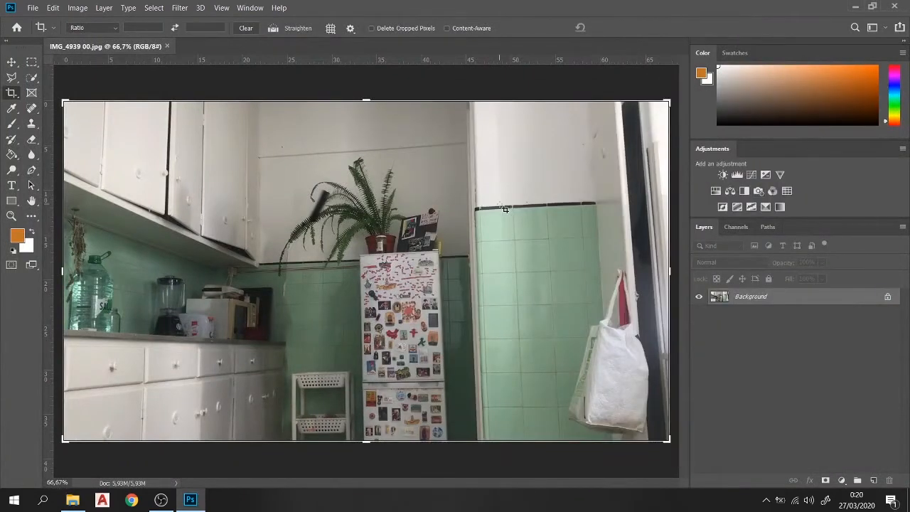
Step: Unlock the Background layer and add a new empty layer above it, checking its transparency by briefly hiding the photo
left_click(11, 63)
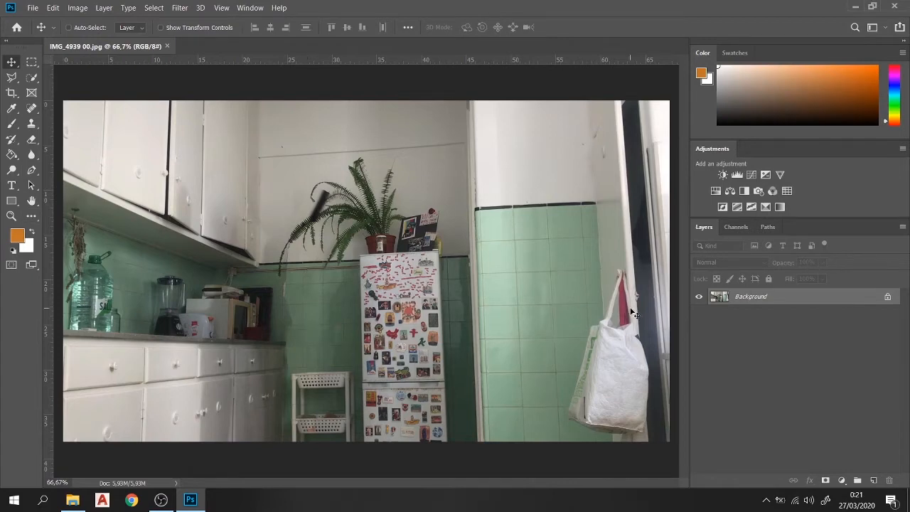
left_click(889, 298)
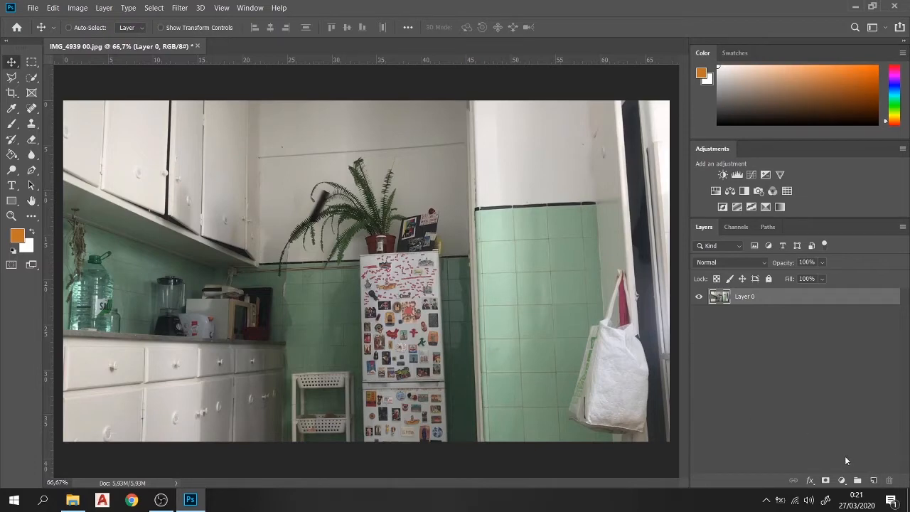
left_click(874, 481)
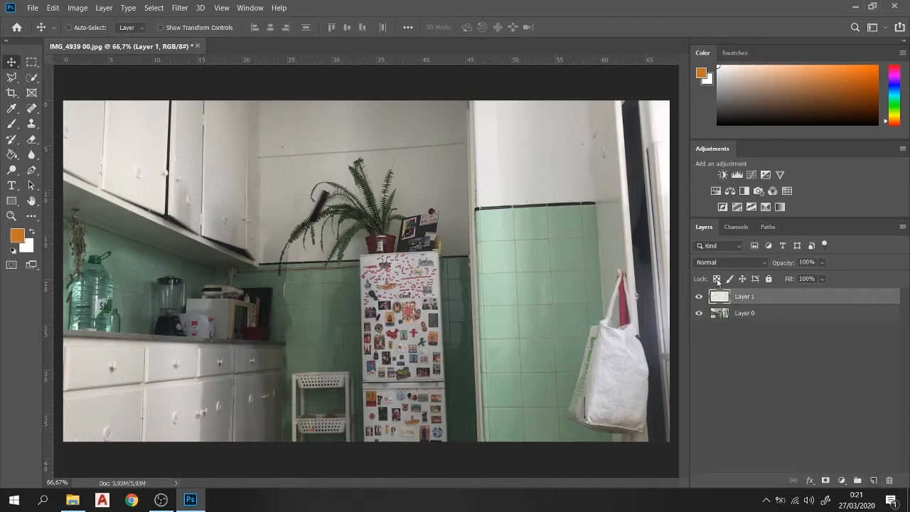
left_click(699, 315)
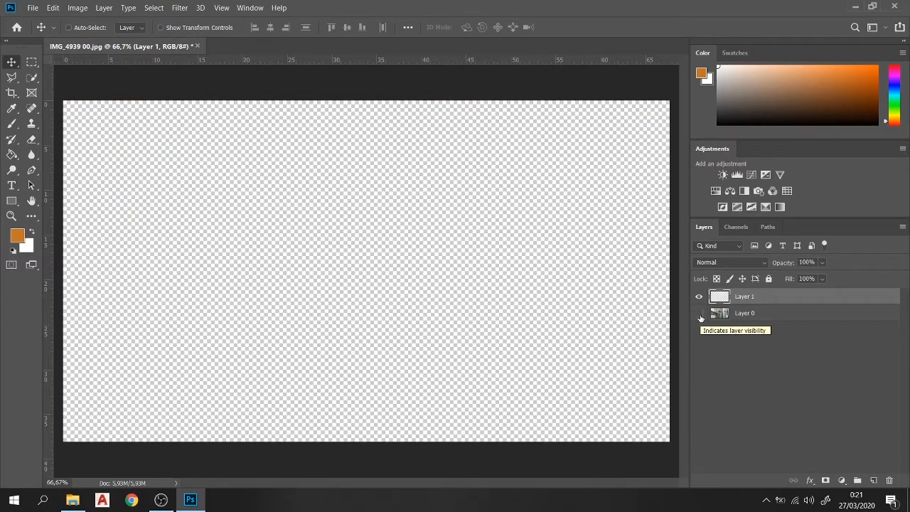
left_click(700, 316)
Step: Paint a wavy orange Brush stroke across the kitchen photo on the new layer, and toggle that layer's visibility off and on
left_click(12, 123)
mouse_move(366, 213)
left_mouse_down()
mouse_move(292, 171)
mouse_move(313, 284)
mouse_move(447, 240)
mouse_move(594, 304)
left_mouse_up()
left_click_drag(601, 272, 551, 229)
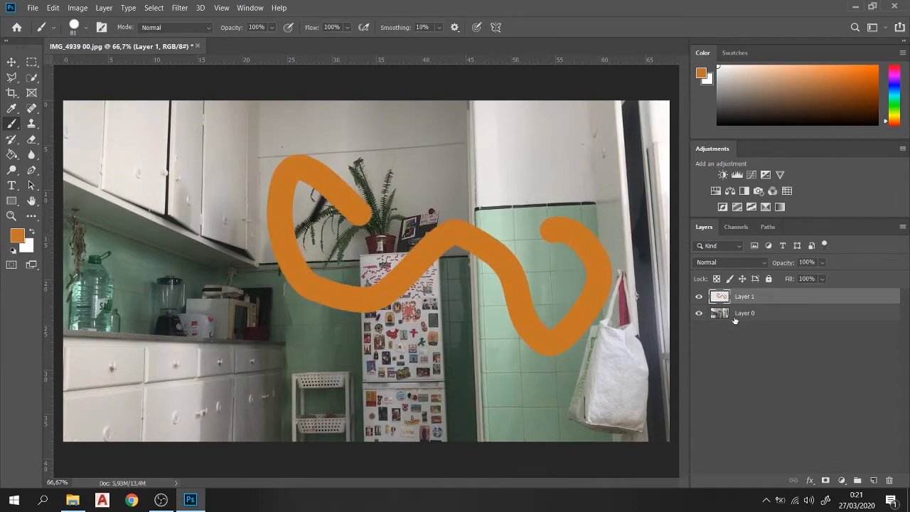
left_click(698, 297)
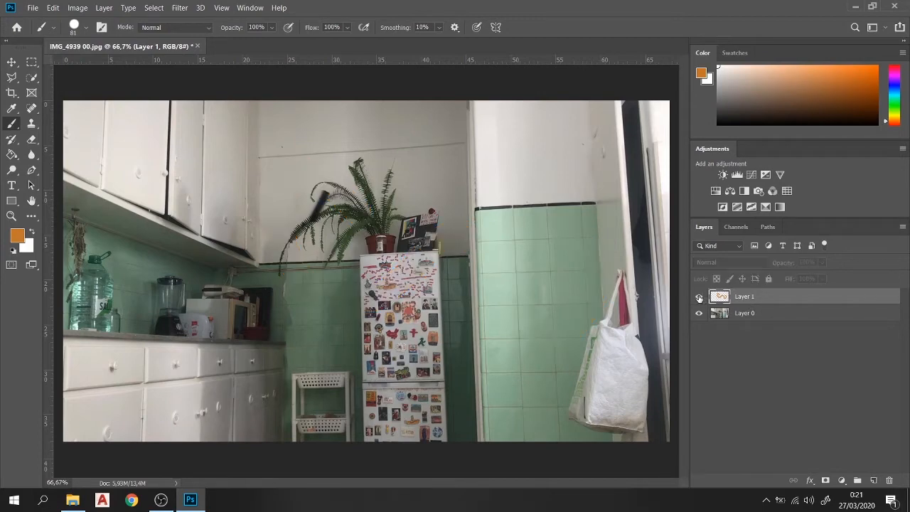
left_click(699, 298)
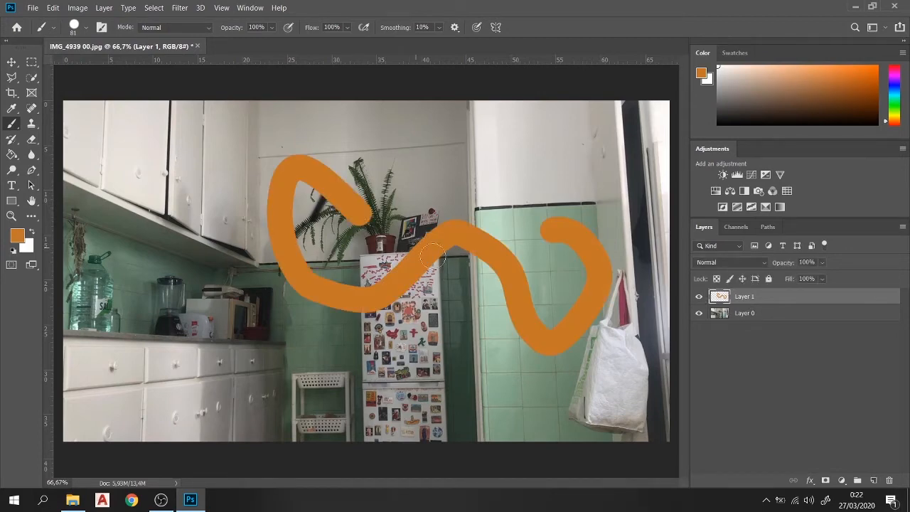
Step: Move the photo layer above the layer with the orange stroke so that it covers the paint
mouse_move(768, 307)
left_mouse_down()
mouse_move(764, 327)
mouse_move(755, 306)
left_mouse_up()
left_click(754, 300)
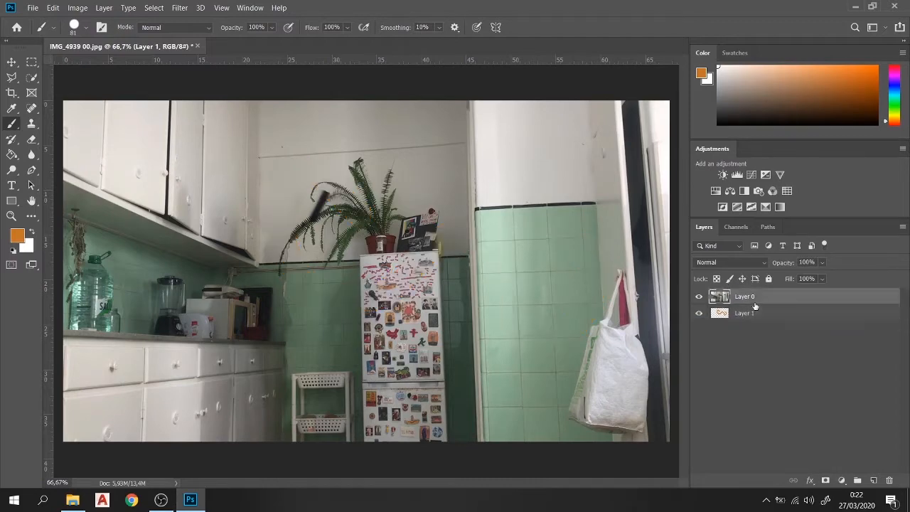
left_click(13, 63)
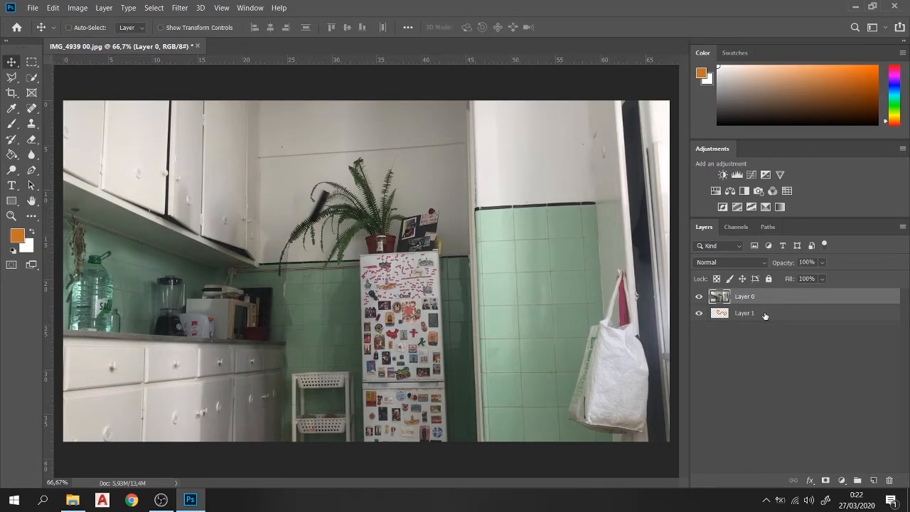
left_click_drag(765, 315, 775, 292)
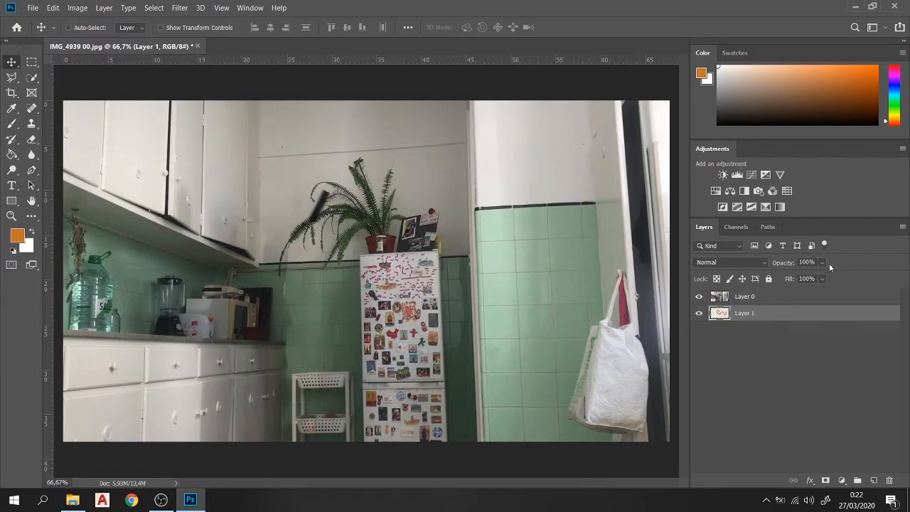
Step: Try out the photo layer's opacity, and move the painted layer back to the top of the stack
left_click(822, 263)
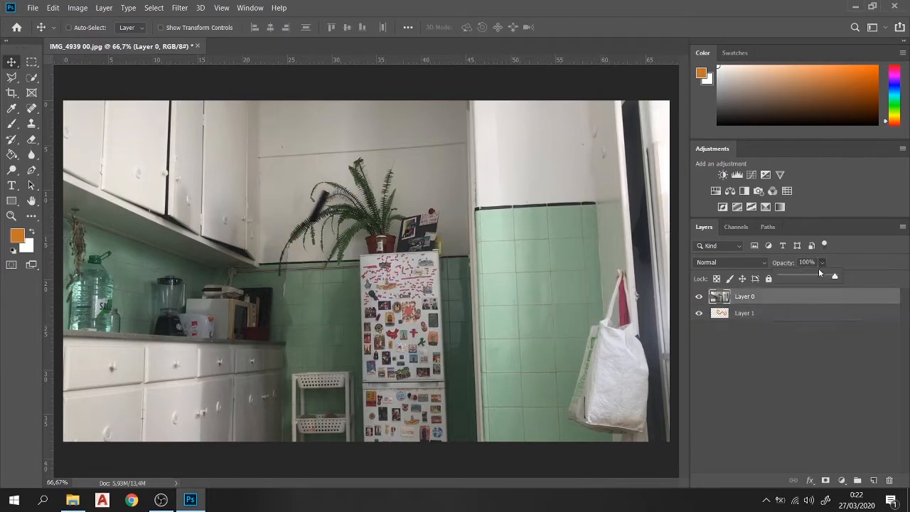
mouse_move(813, 277)
left_mouse_down()
mouse_move(803, 278)
mouse_move(843, 287)
left_mouse_up()
left_click(777, 313)
left_click_drag(777, 307, 748, 291)
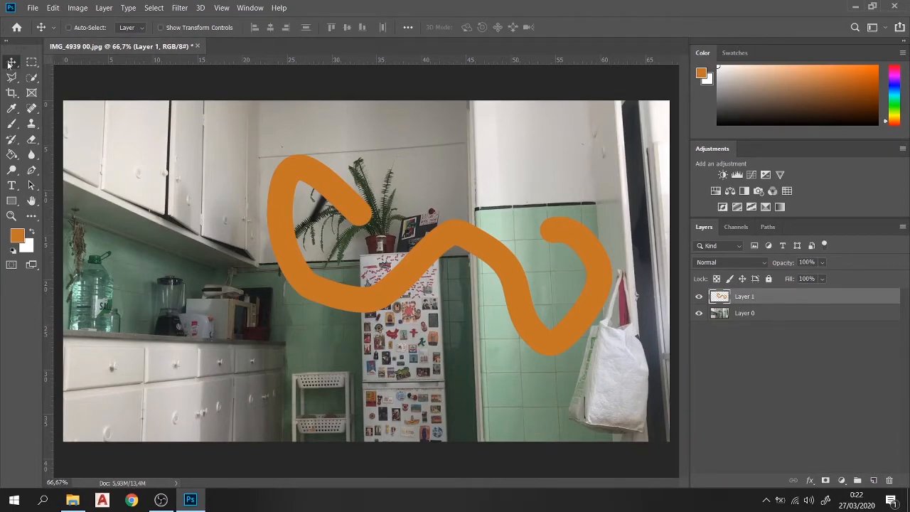
Step: Zoom in and out on the orange stroke over the door frame and tiles to examine its edge at pixel level
scroll(489, 240, "up", 10)
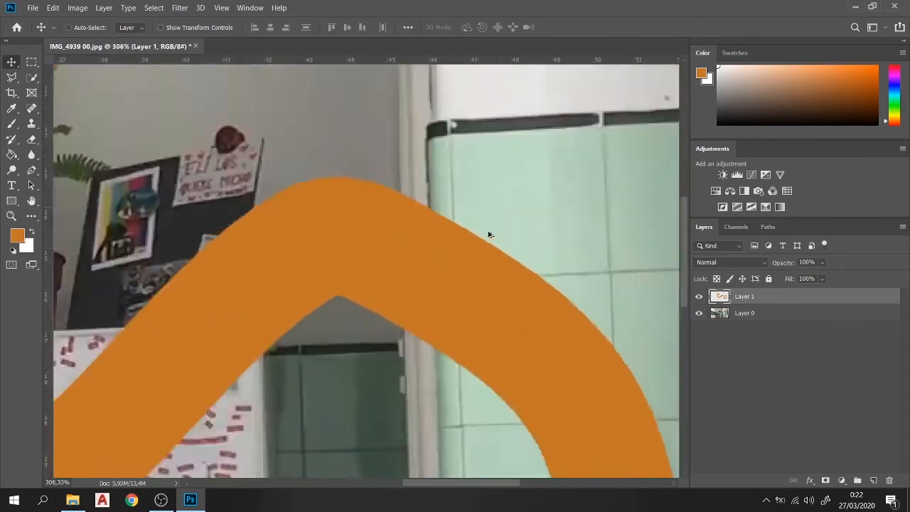
scroll(487, 238, "down", 10)
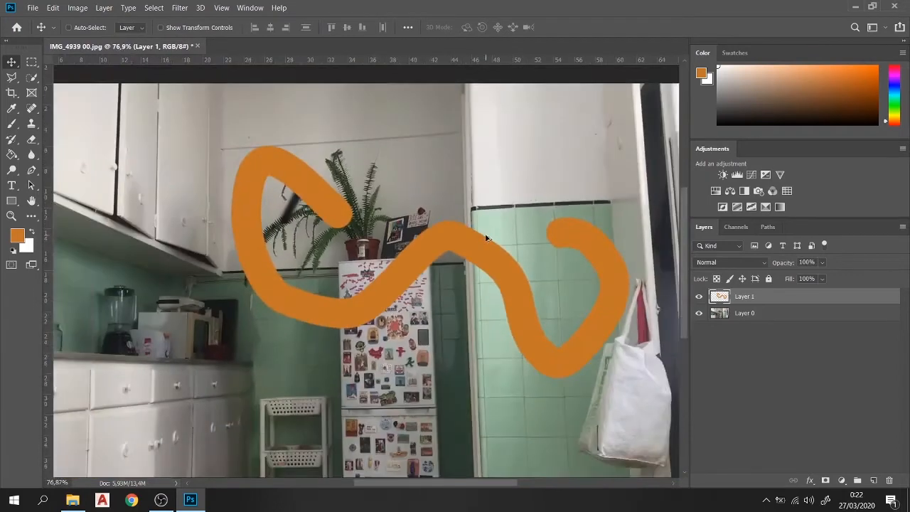
scroll(418, 258, "up", 1)
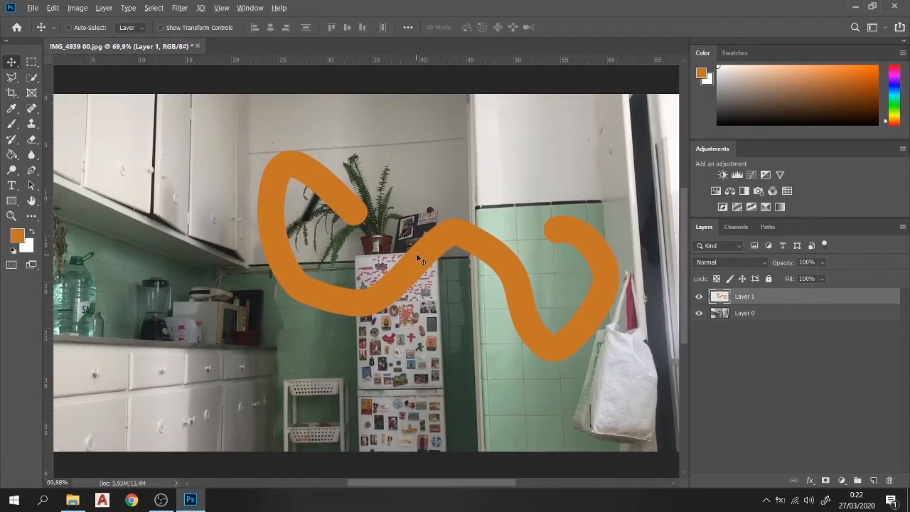
scroll(489, 236, "up", 5)
scroll(487, 236, "up", 15)
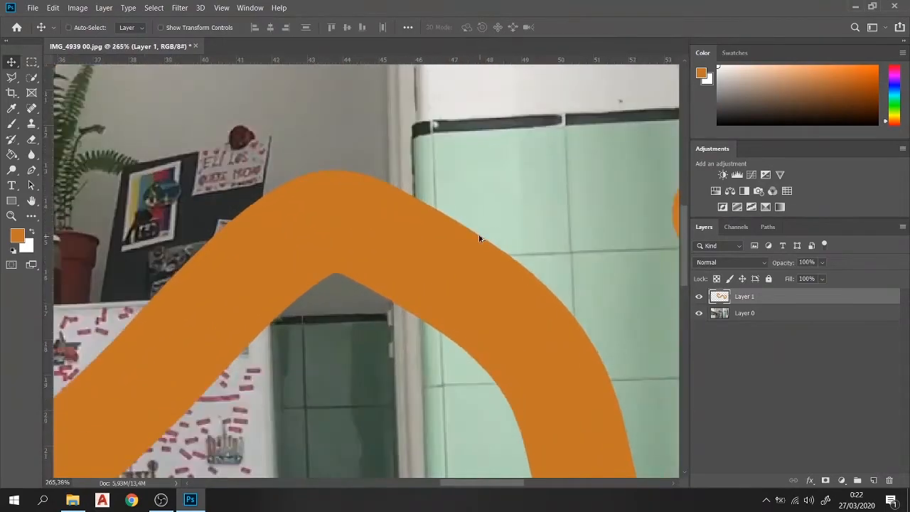
scroll(298, 229, "down", 15)
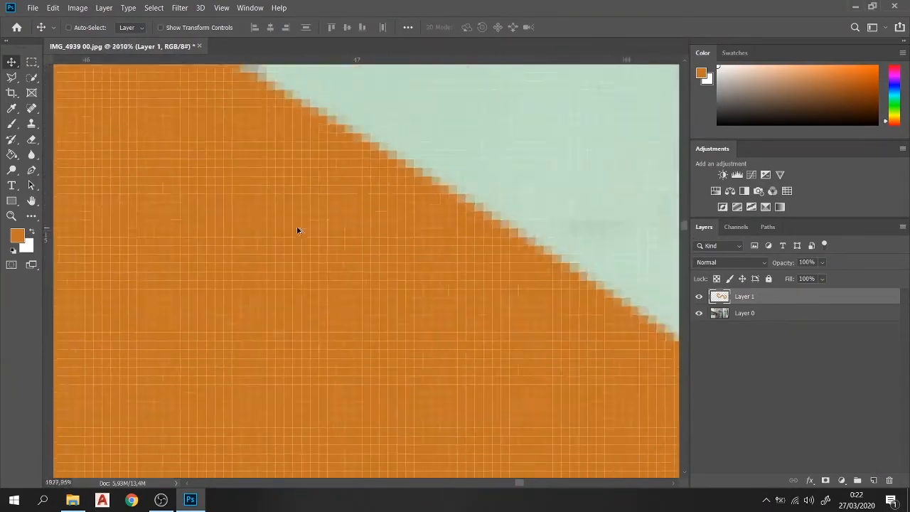
scroll(298, 230, "up", 15)
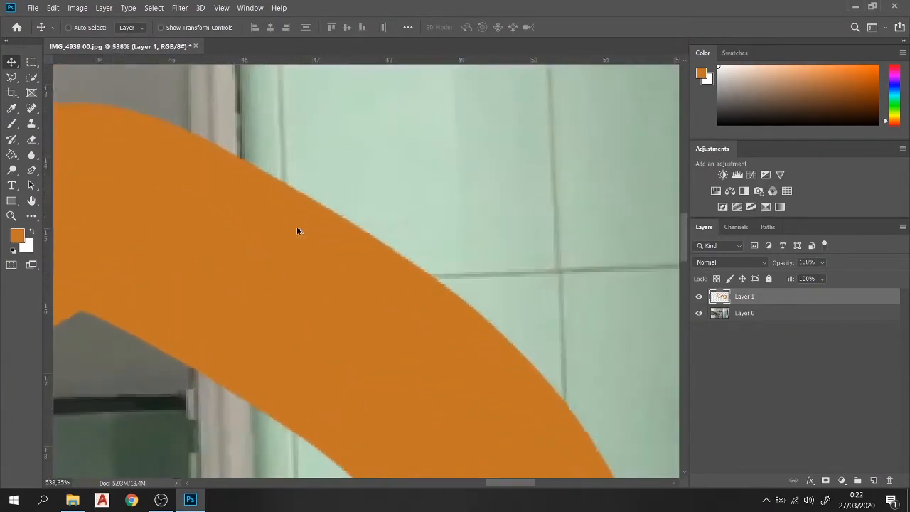
scroll(321, 204, "down", 5)
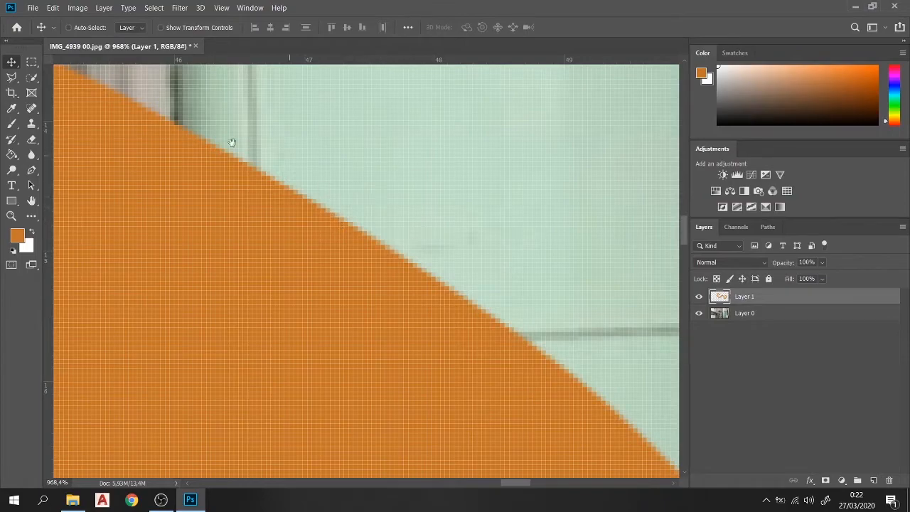
Step: Pan the enlarged canvas along the edge of the orange stroke toward the magnets on the fridge
left_click_drag(231, 142, 624, 315)
left_click_drag(243, 264, 619, 121)
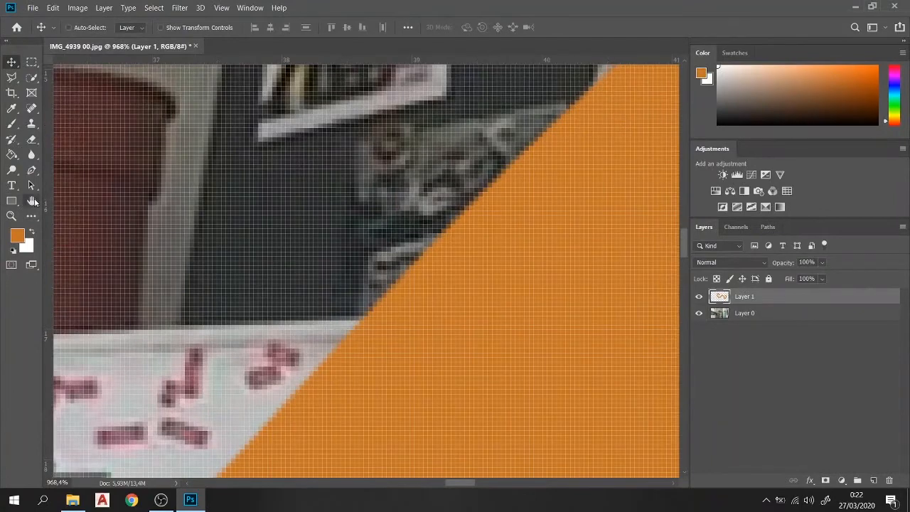
left_click(32, 201)
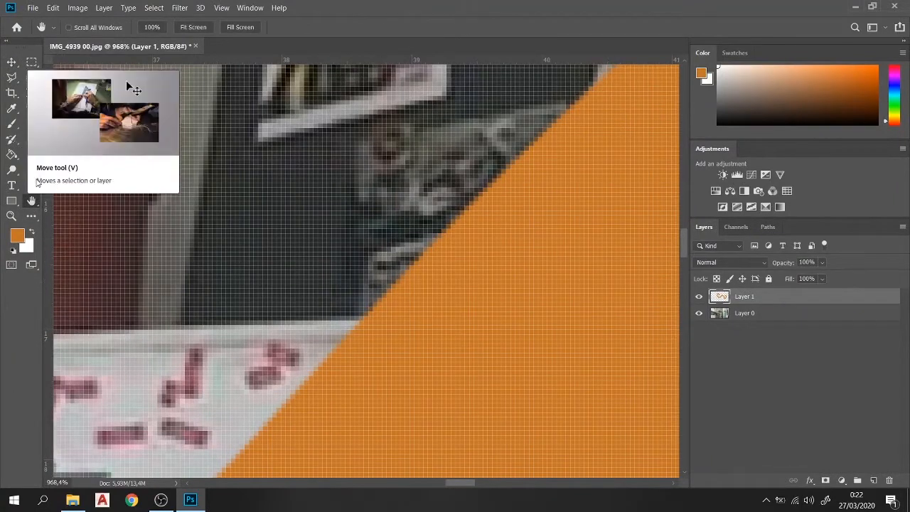
left_click(12, 64)
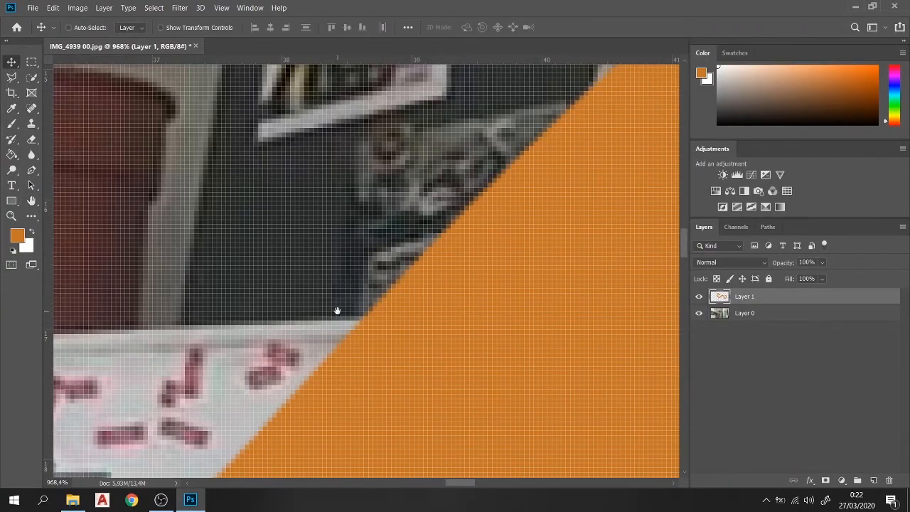
left_click_drag(337, 311, 536, 80)
left_click_drag(327, 350, 501, 248)
Step: Zoom out to see most of the stroke and zoom back in on its upper edge against the grey wall
scroll(502, 248, "down", 5)
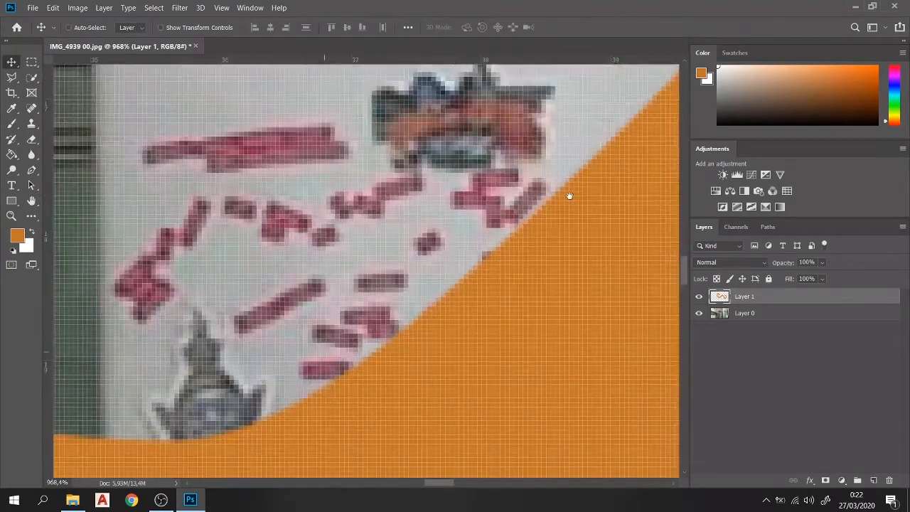
scroll(424, 246, "down", 4)
scroll(398, 281, "down", 3)
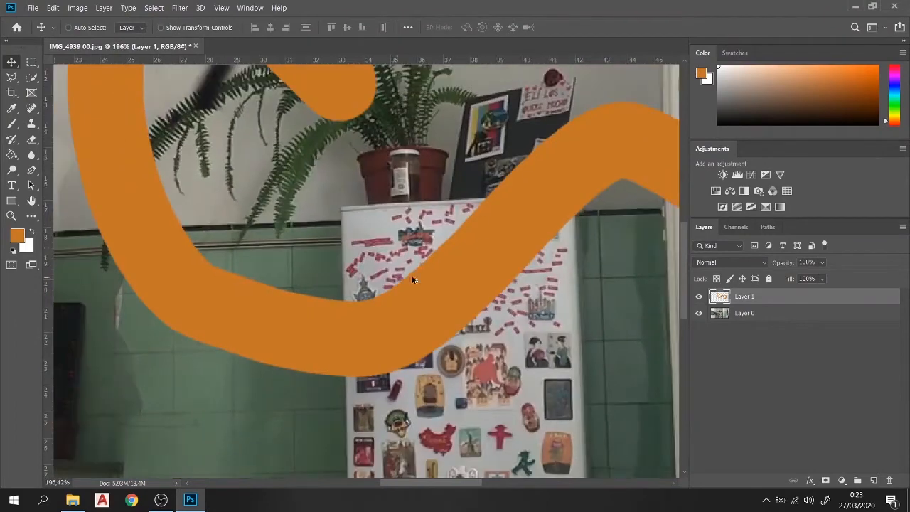
scroll(351, 261, "down", 1)
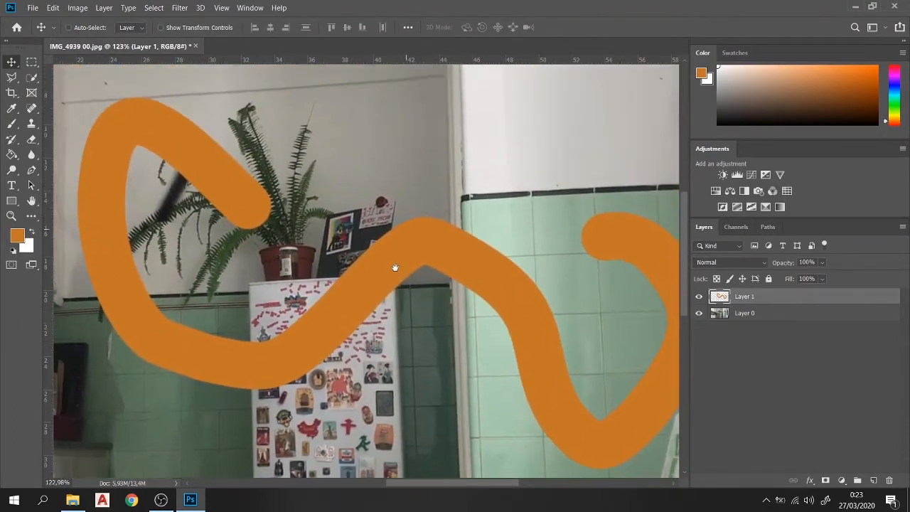
scroll(506, 189, "up", 8)
scroll(506, 189, "up", 4)
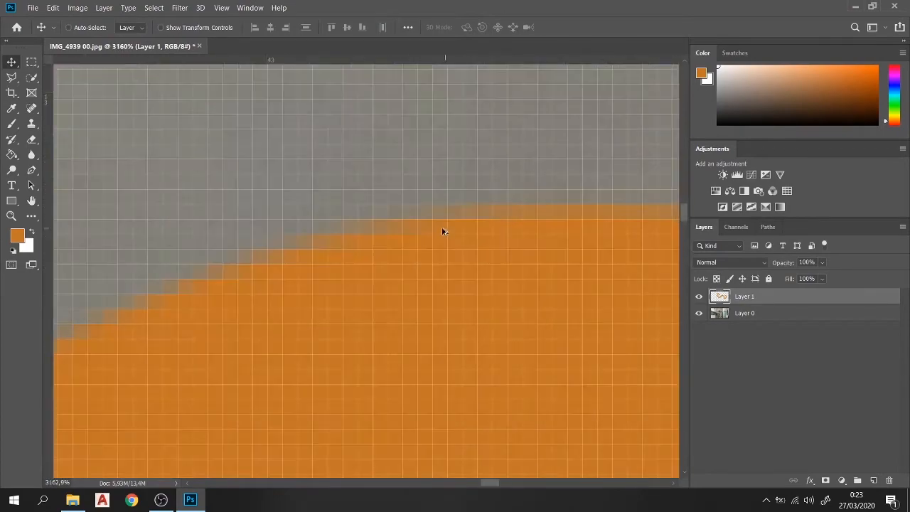
Step: Examine the pixels along the orange stroke's edge near the door frame at up to 12800% zoom, and return to the whole photo
scroll(434, 230, "down", 2)
left_click_drag(496, 236, 78, 251)
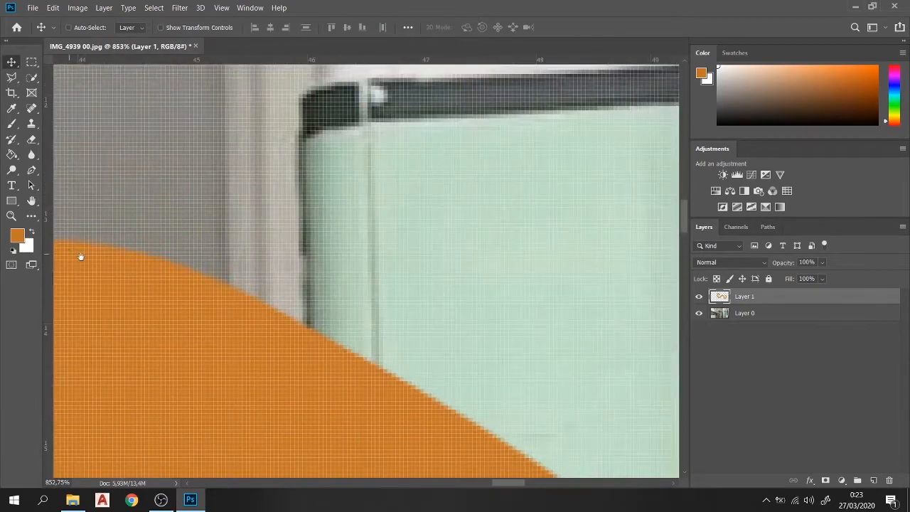
scroll(144, 247, "up", 3)
scroll(143, 247, "up", 5)
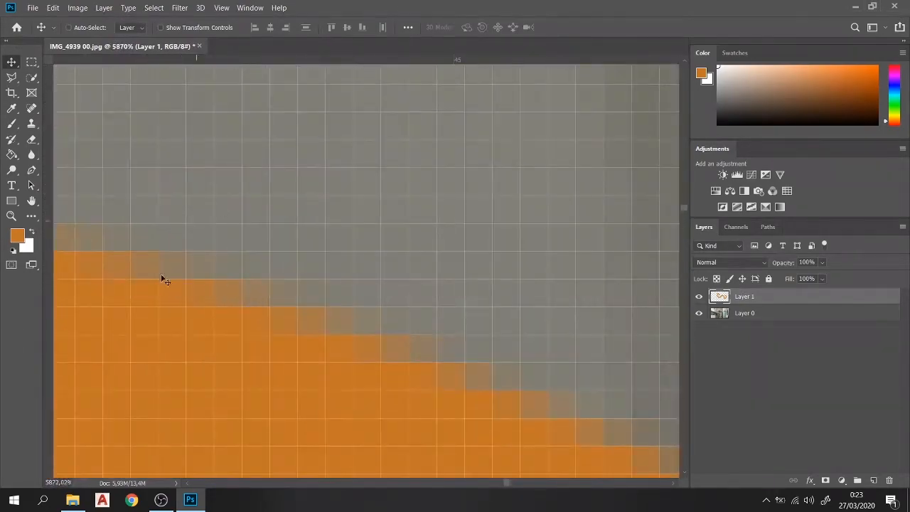
scroll(321, 336, "up", 1)
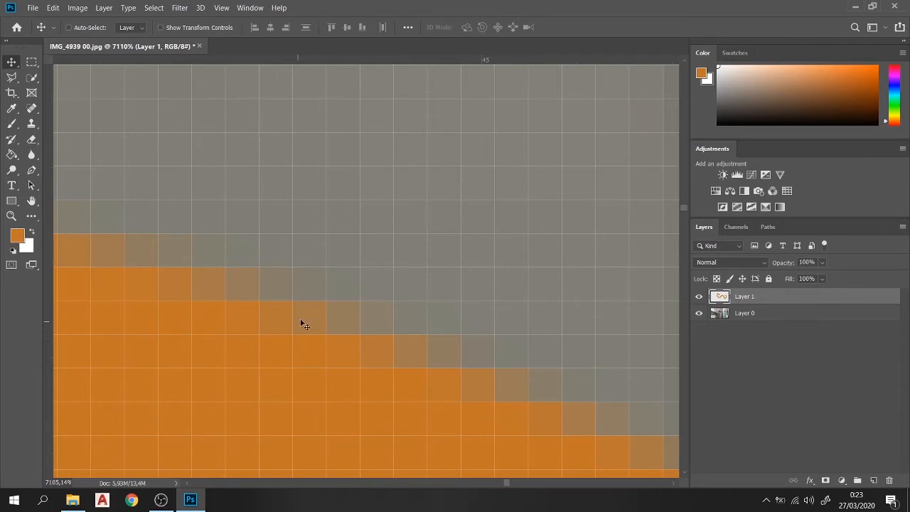
scroll(263, 322, "up", 1)
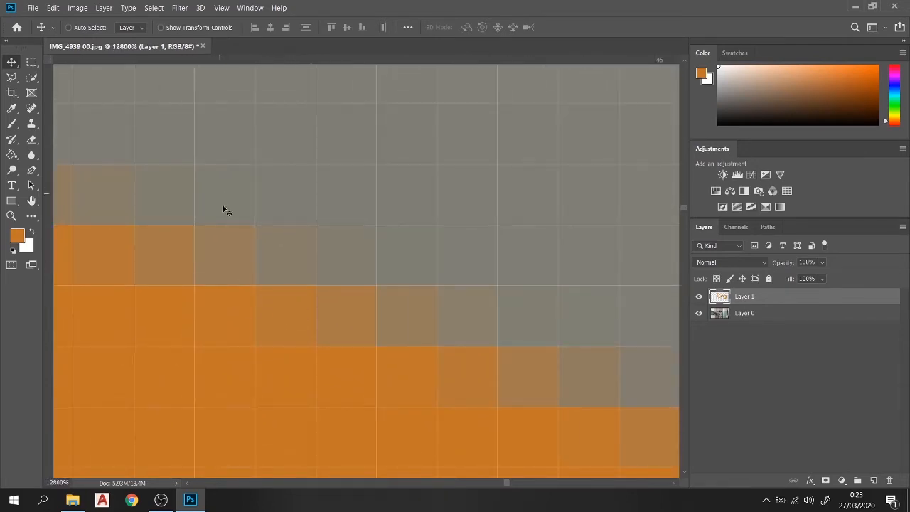
scroll(246, 231, "down", 5)
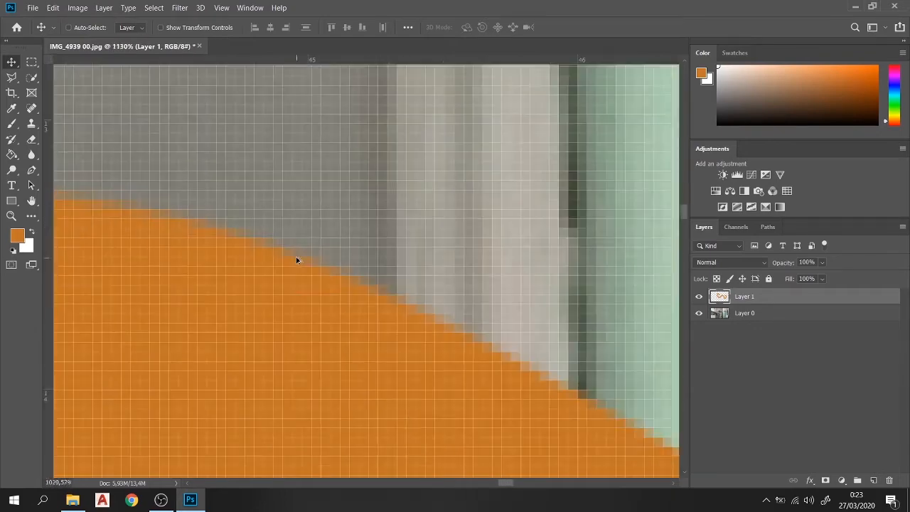
scroll(297, 262, "down", 8)
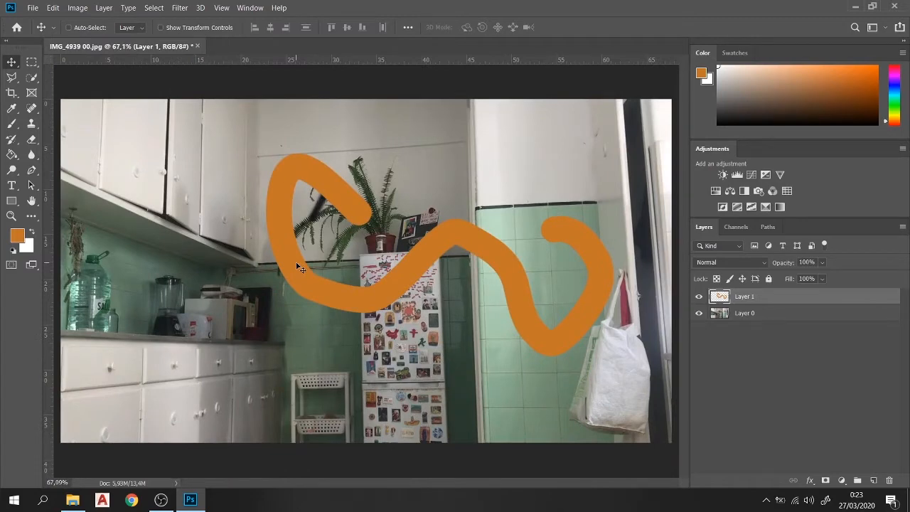
Step: Delete the painted layer that holds the orange stroke
scroll(579, 244, "up", 4)
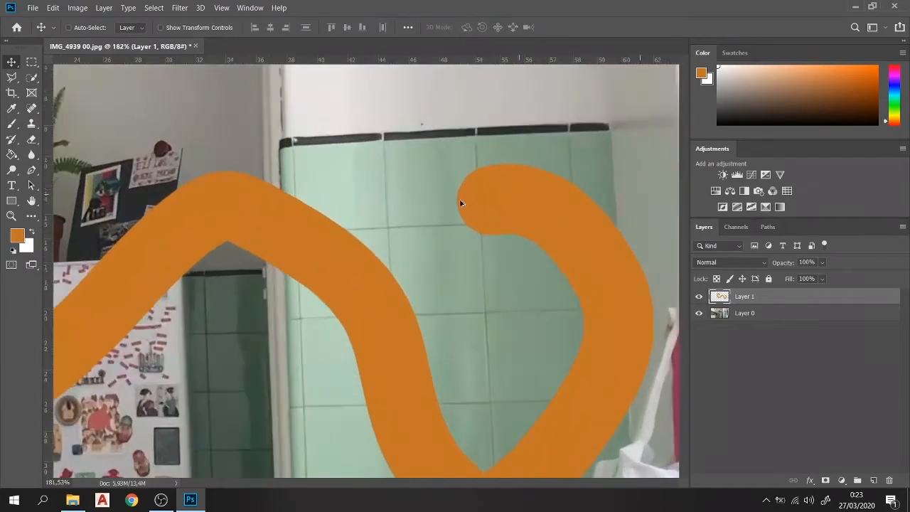
scroll(378, 271, "down", 3)
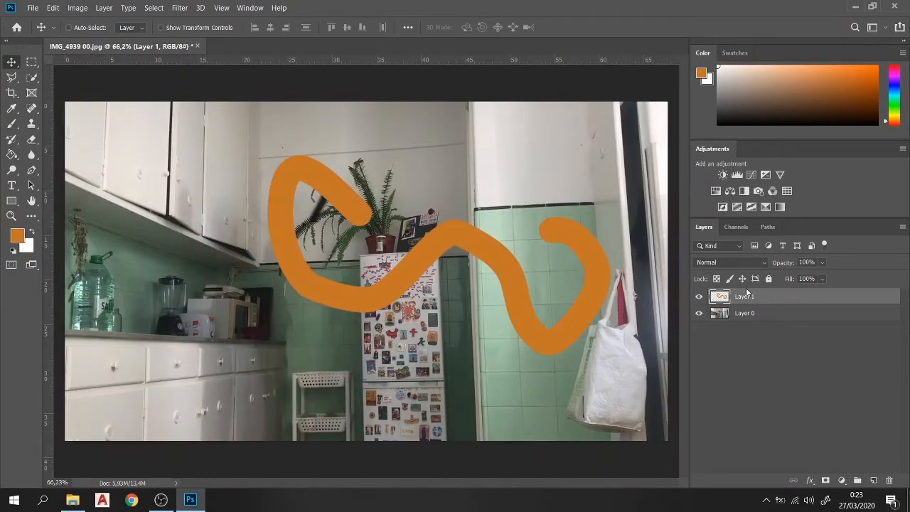
key("Delete")
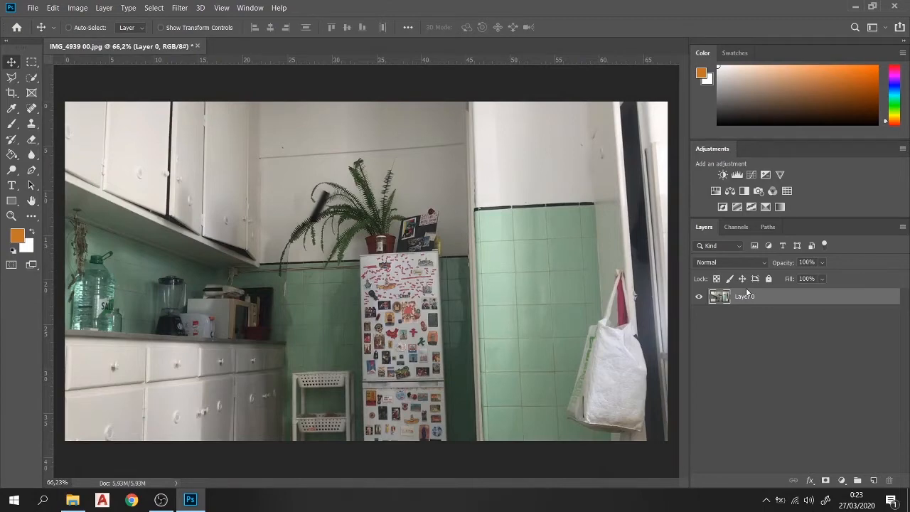
Step: Switch to the Fotogramas folder in File Explorer and place IMG_4939 01.jpg through IMG_4939 20.jpg into the open kitchen document
left_click(72, 502)
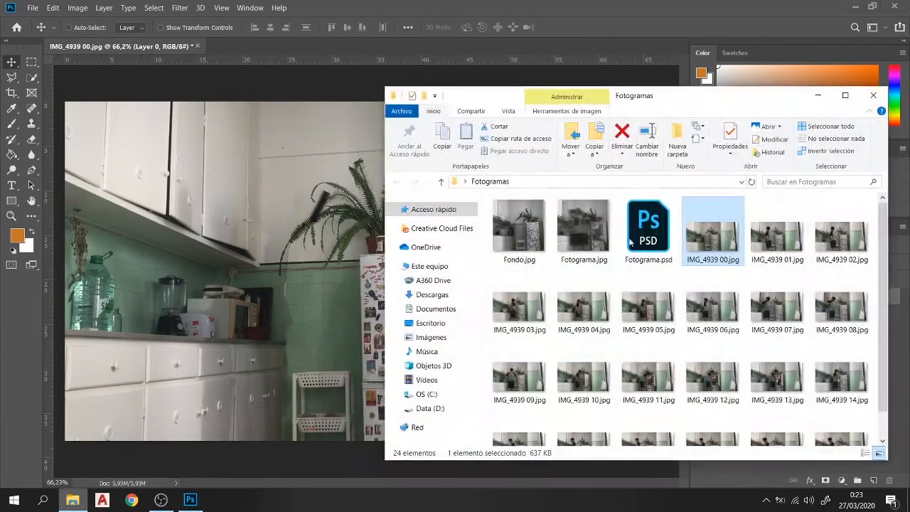
left_click(777, 238)
scroll(779, 307, "down", 1)
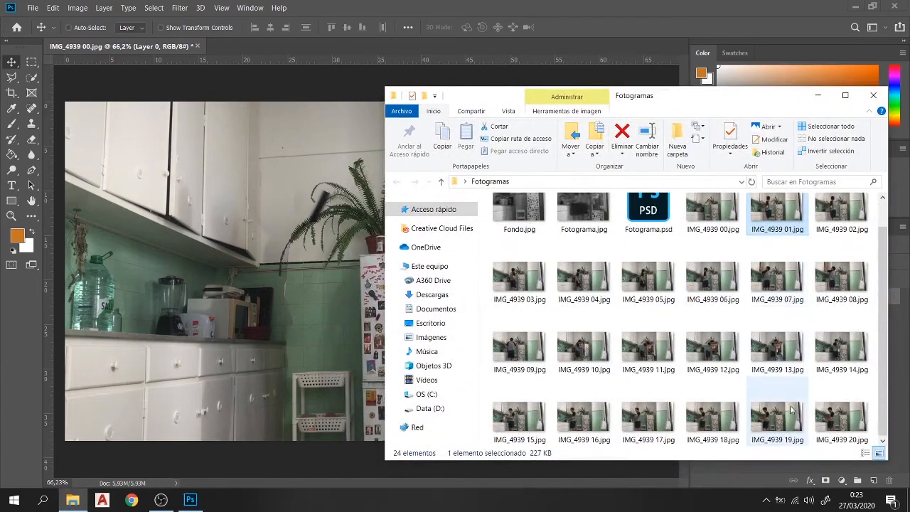
left_click(841, 419, "shift")
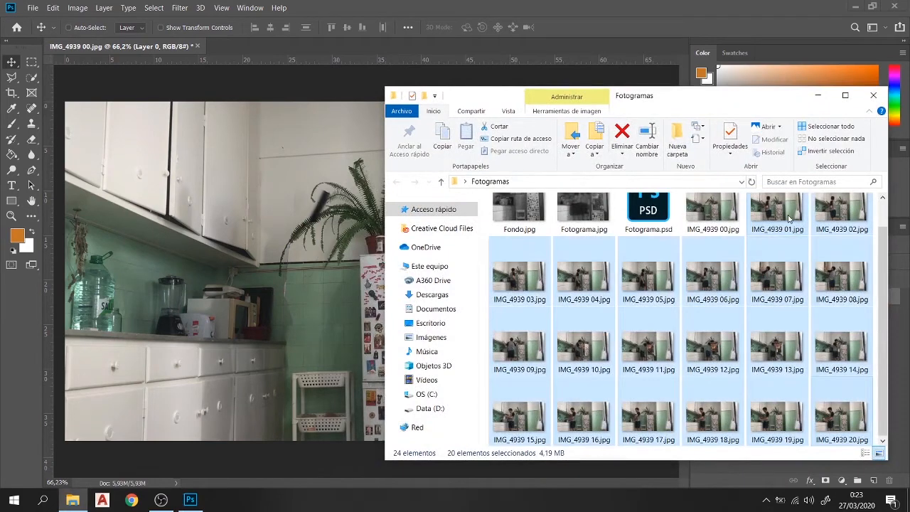
left_click(259, 273)
left_click_drag(259, 272, 258, 272)
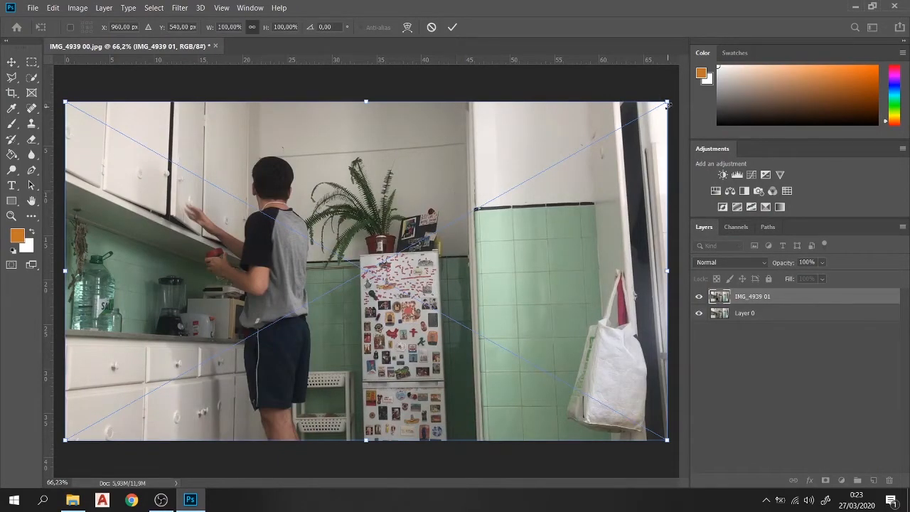
Step: Try the scaling handle on the first placed photo, and commit the placements through IMG_4939 20 as separate layers
left_click_drag(569, 154, 667, 101)
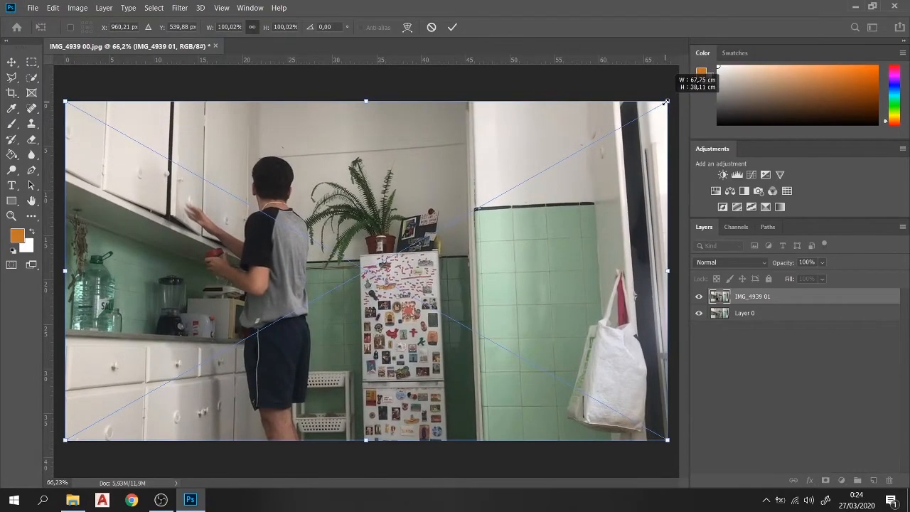
left_click(453, 27)
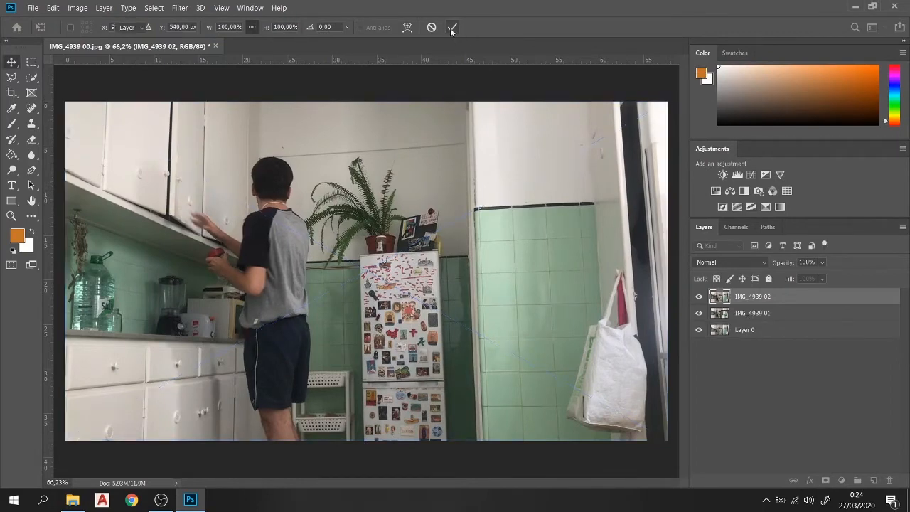
left_click(452, 29)
left_click(453, 29)
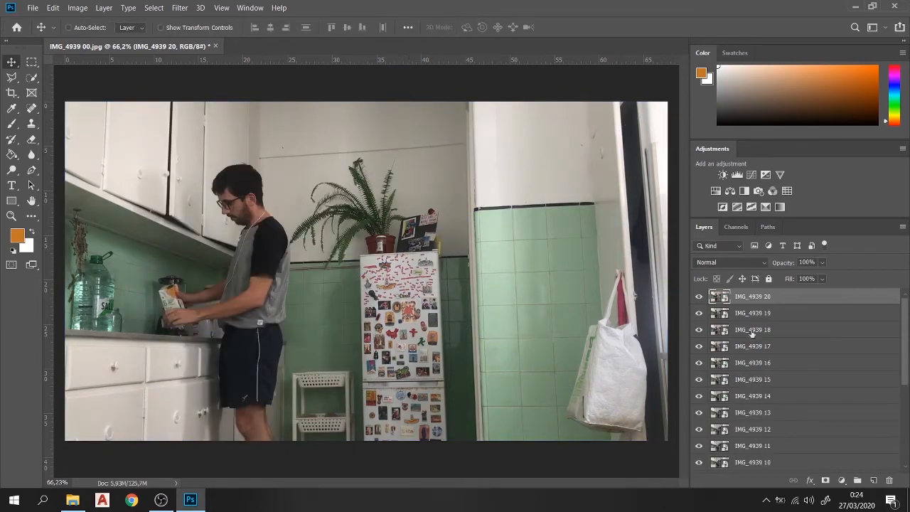
Step: Look through the layer stack, hiding IMG_4939 20, 19 and 18 one after another and showing them again
scroll(743, 370, "down", 4)
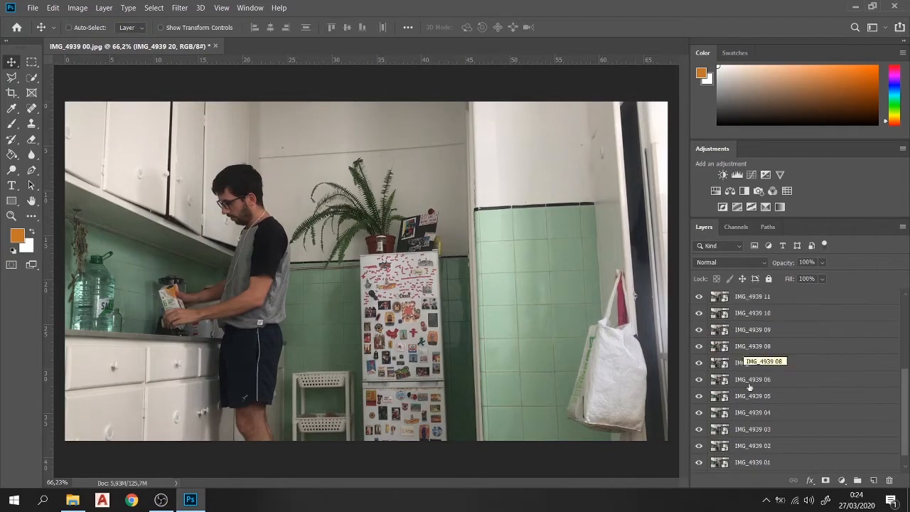
scroll(756, 455, "up", 4)
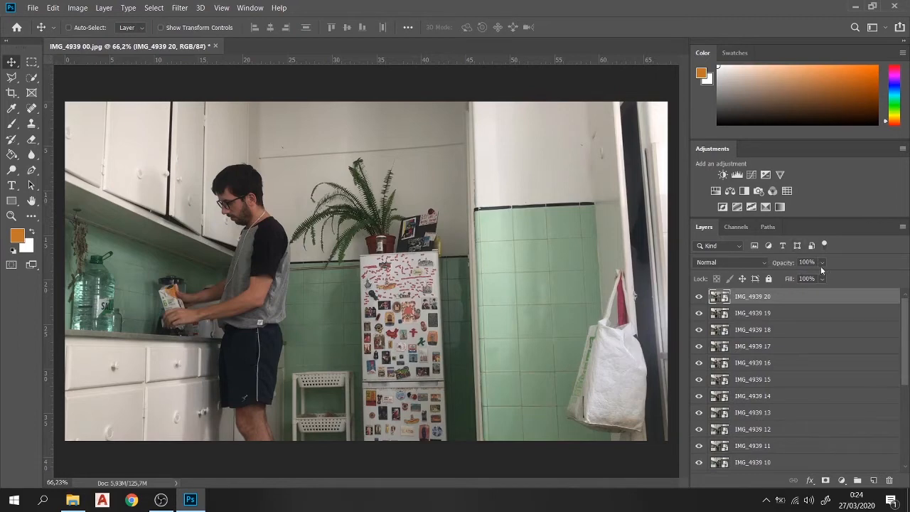
left_click(766, 335)
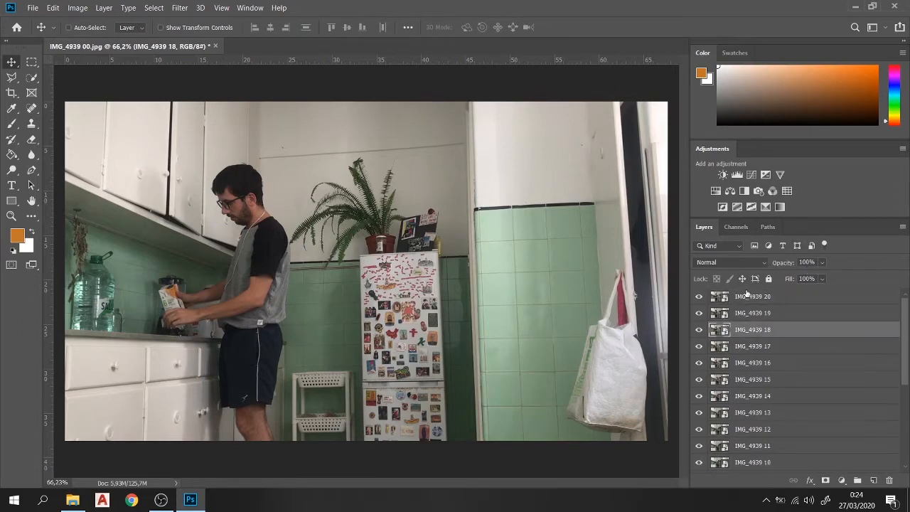
left_click(711, 297)
left_click(699, 296)
left_click(699, 313)
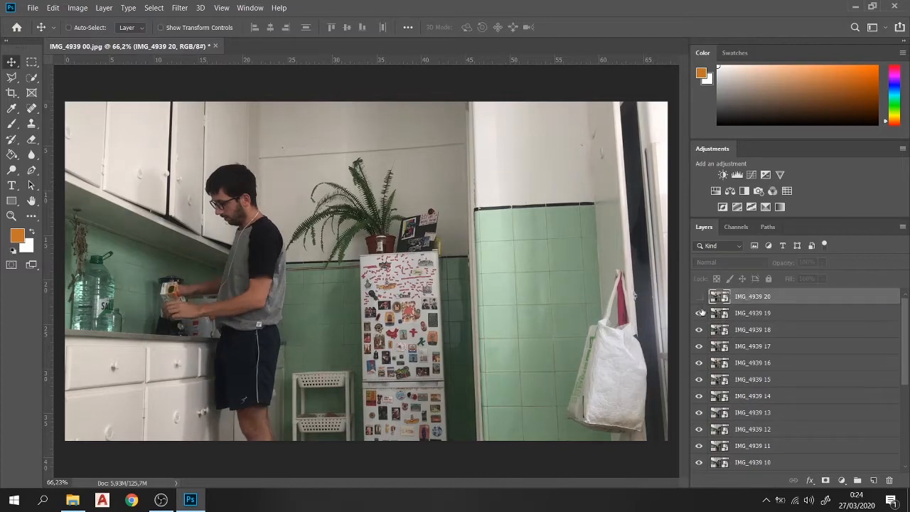
left_click(698, 329)
left_click(698, 330)
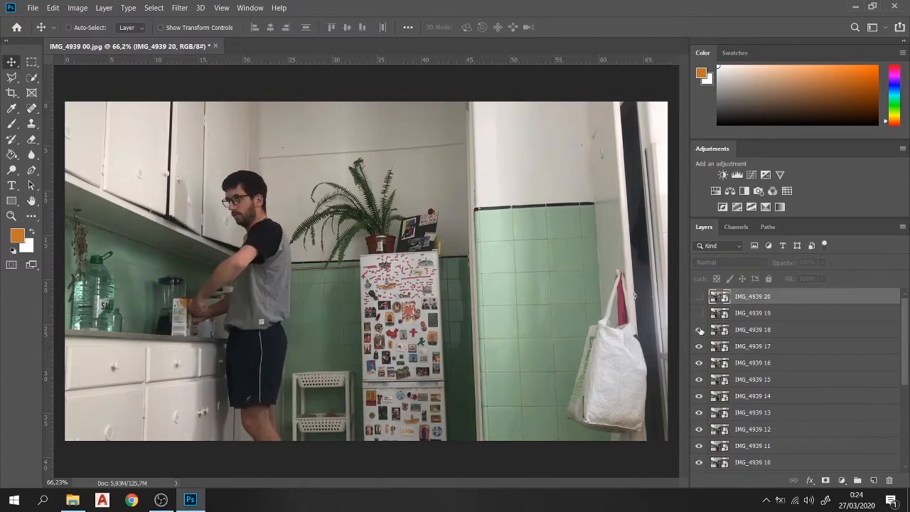
left_click(699, 330)
left_click(698, 313)
left_click(698, 297)
Step: Set the opacity of all layers from IMG_4939 20 down to IMG_4939 01 to 40%
scroll(754, 299, "down", 5)
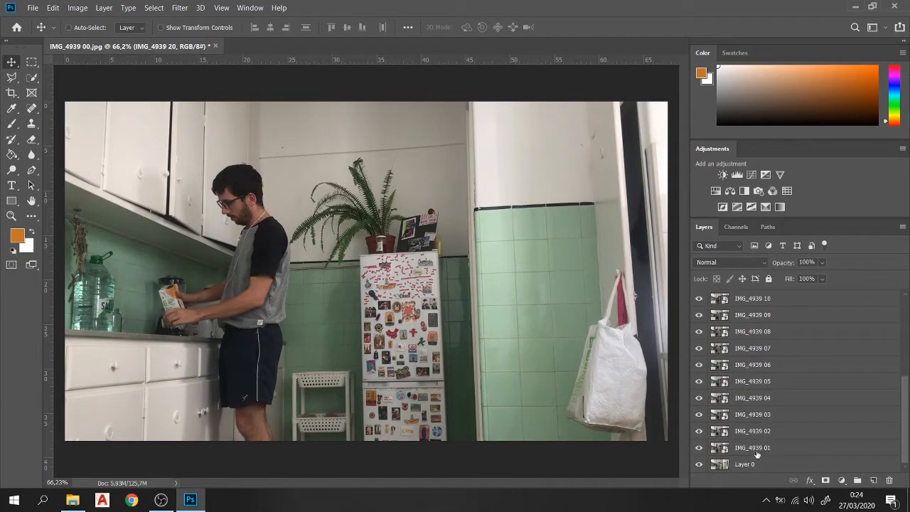
left_click(757, 449, "shift")
left_click(821, 263)
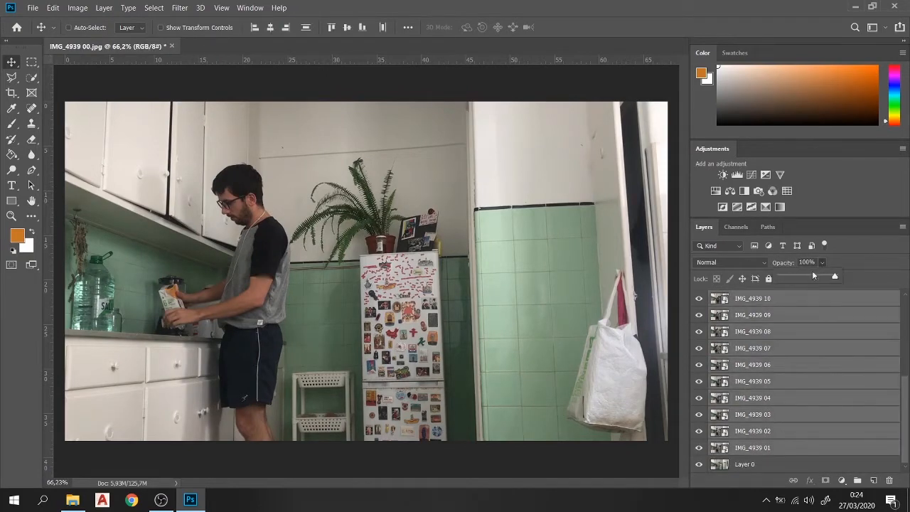
left_click(809, 278)
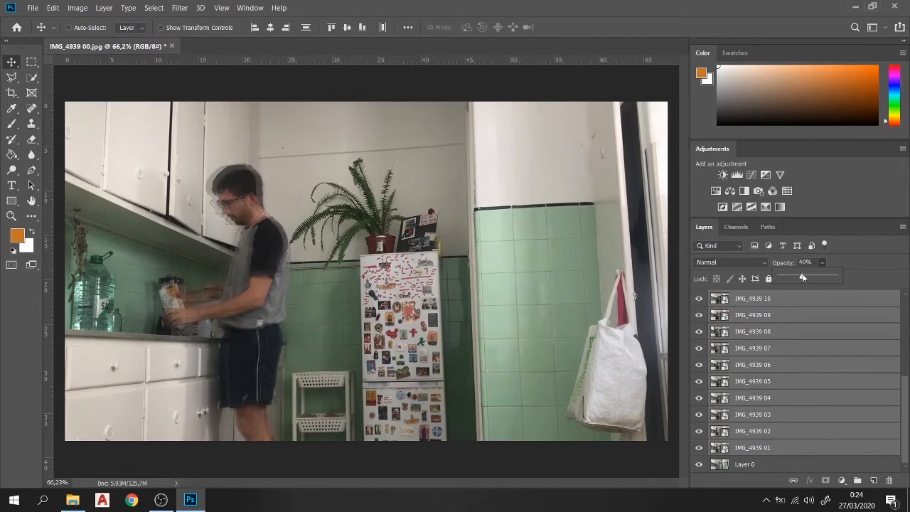
left_click(809, 384)
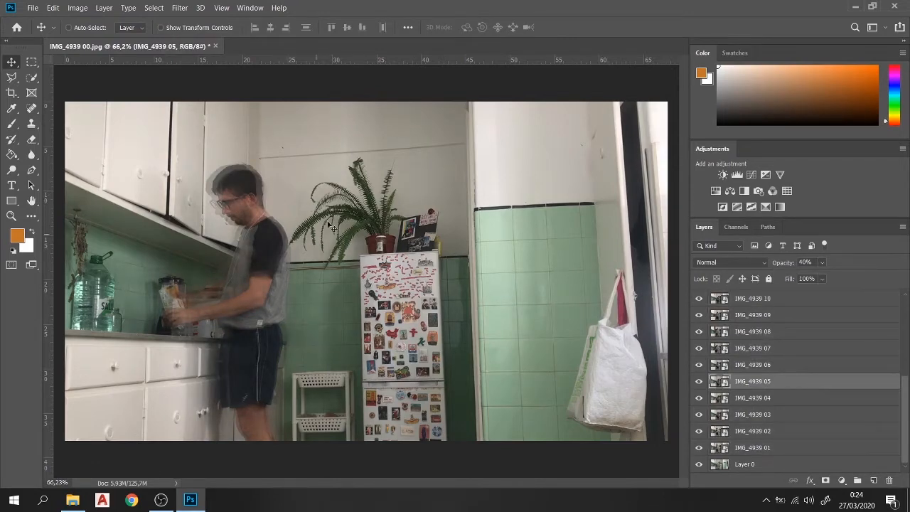
Step: Hide layers IMG_4939 14 through IMG_4939 20 to inspect the semi-transparent photos beneath, and show them again
scroll(796, 319, "up", 5)
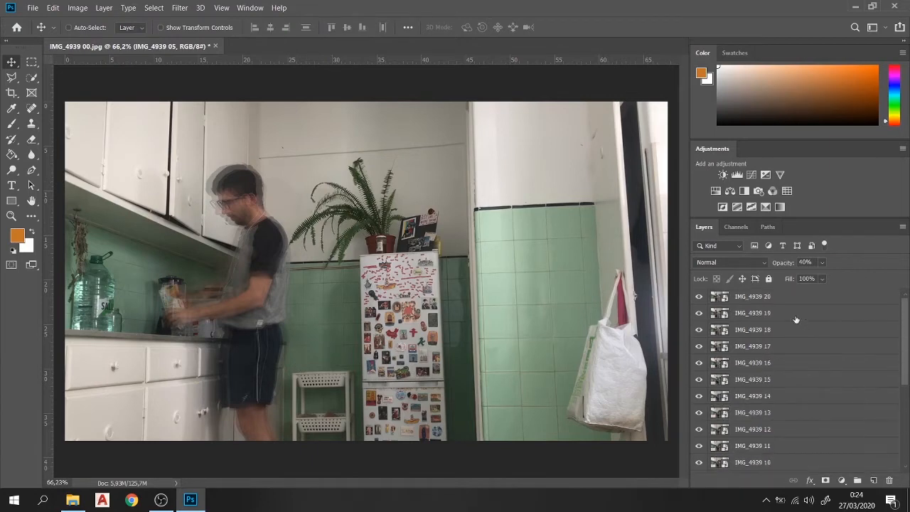
left_click(772, 296)
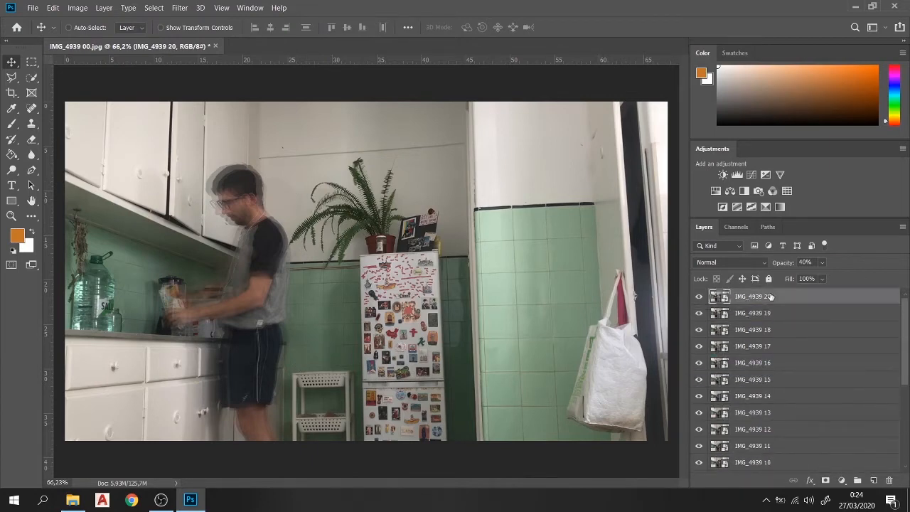
left_click(772, 398, "shift")
left_click_drag(702, 399, 699, 297)
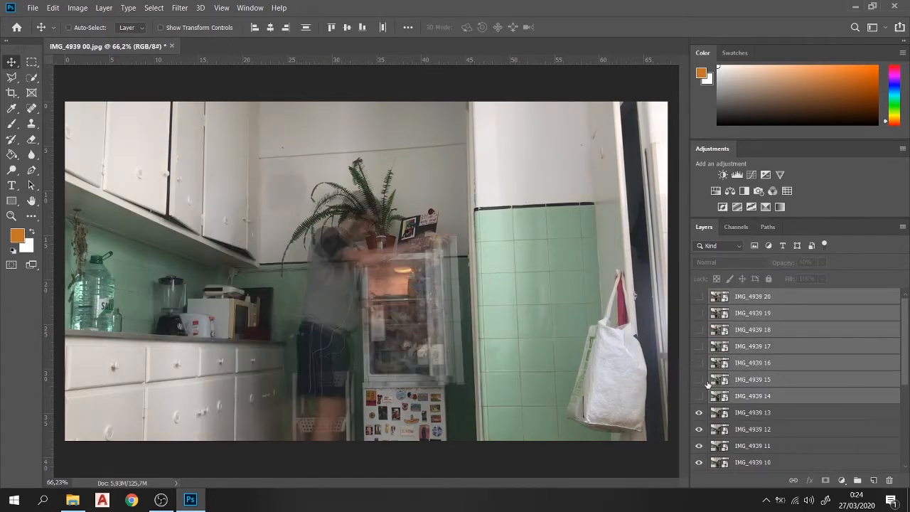
left_click_drag(702, 396, 699, 297)
left_click(791, 317)
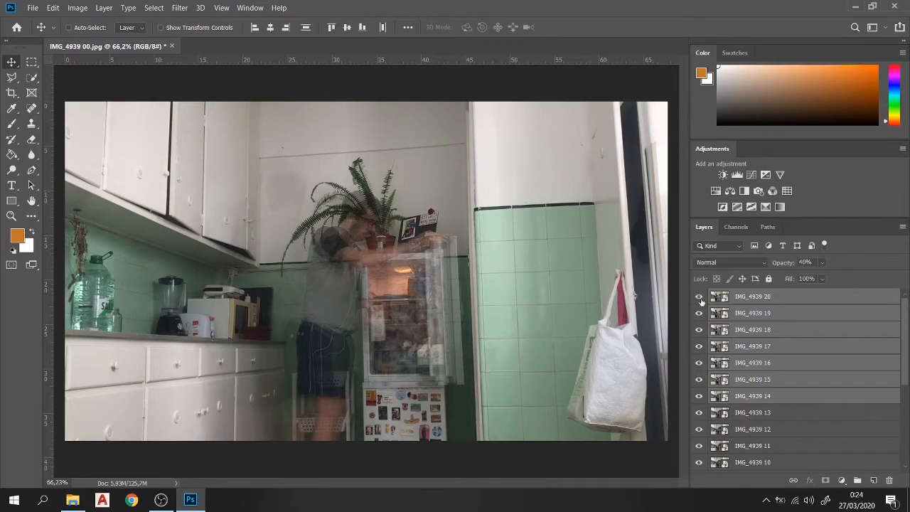
Step: Restore the opacity of layers IMG_4939 01 through IMG_4939 20 to 100%
left_click(764, 302)
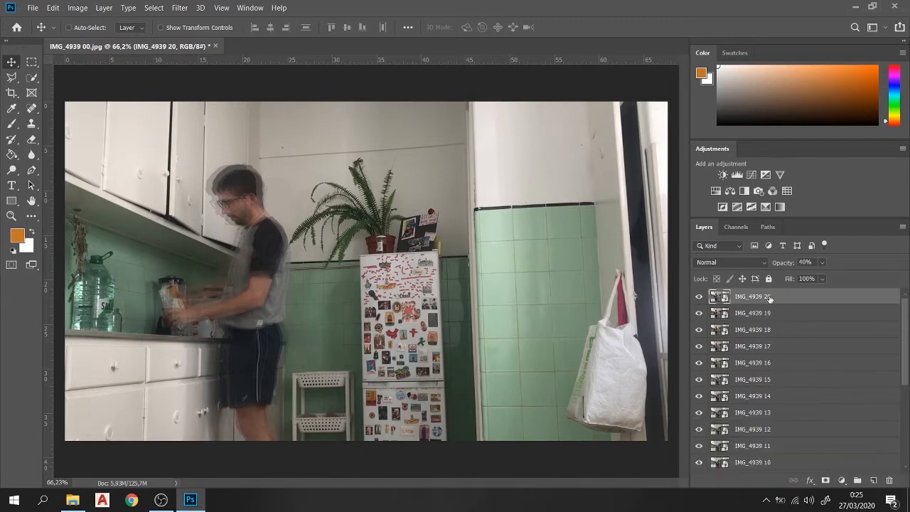
scroll(800, 341, "down", 5)
left_click(777, 448, "shift")
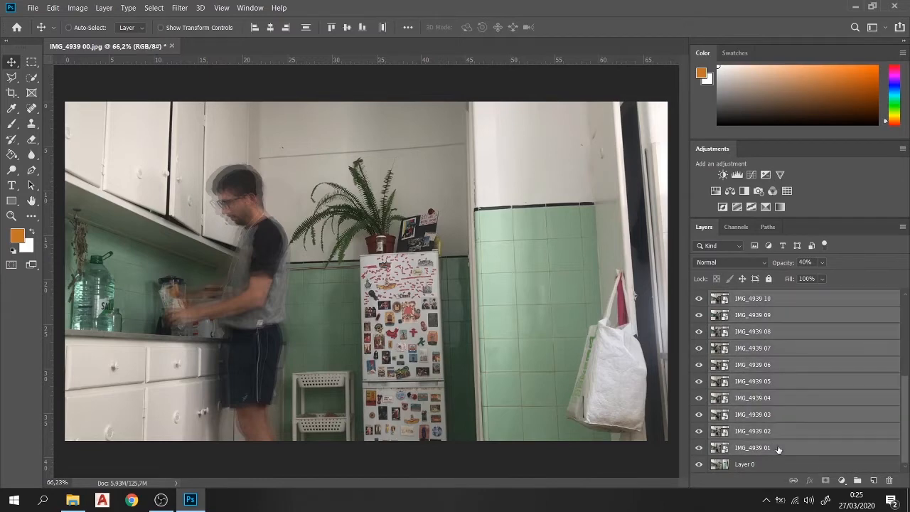
scroll(807, 342, "up", 2)
left_click(822, 263)
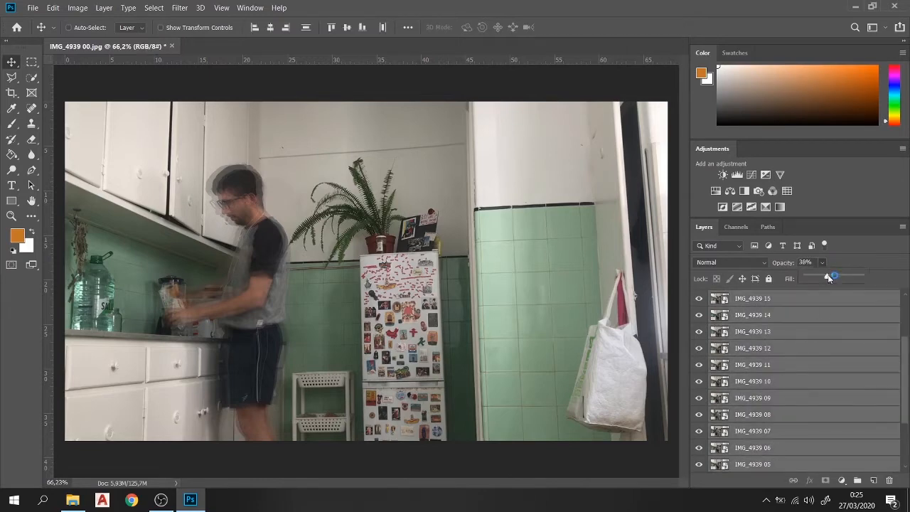
left_click_drag(827, 276, 888, 277)
left_click(816, 311)
left_click(806, 314)
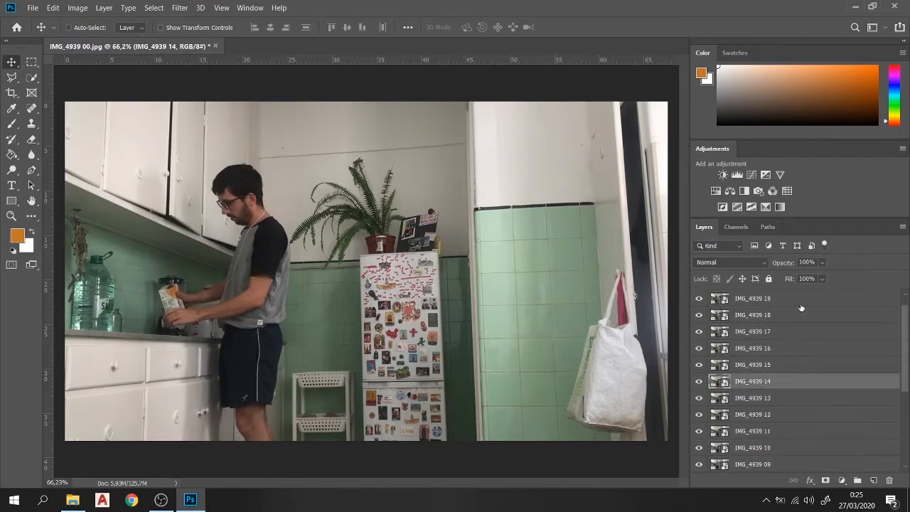
Step: Select layers IMG_4939 20 down to IMG_4939 01, hide IMG_4939 01 through 11, and show them again
scroll(800, 307, "up", 3)
left_click(800, 299)
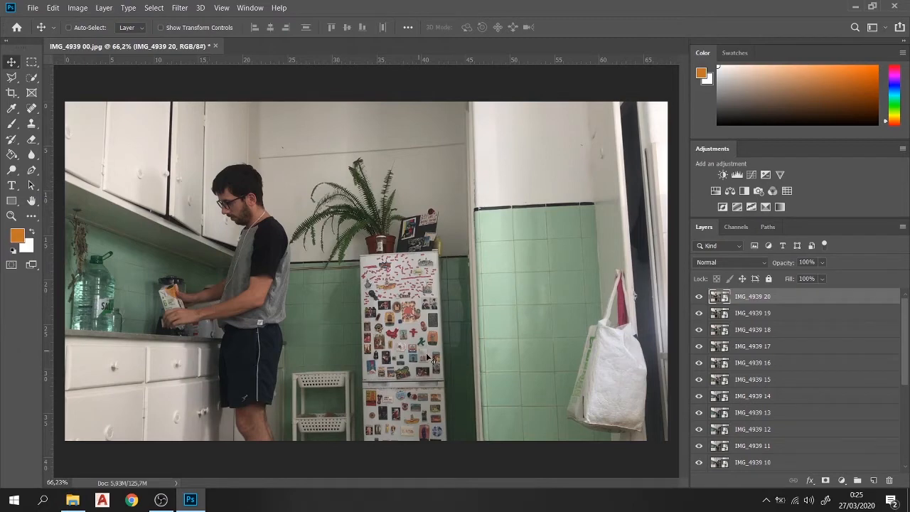
scroll(811, 370, "down", 4)
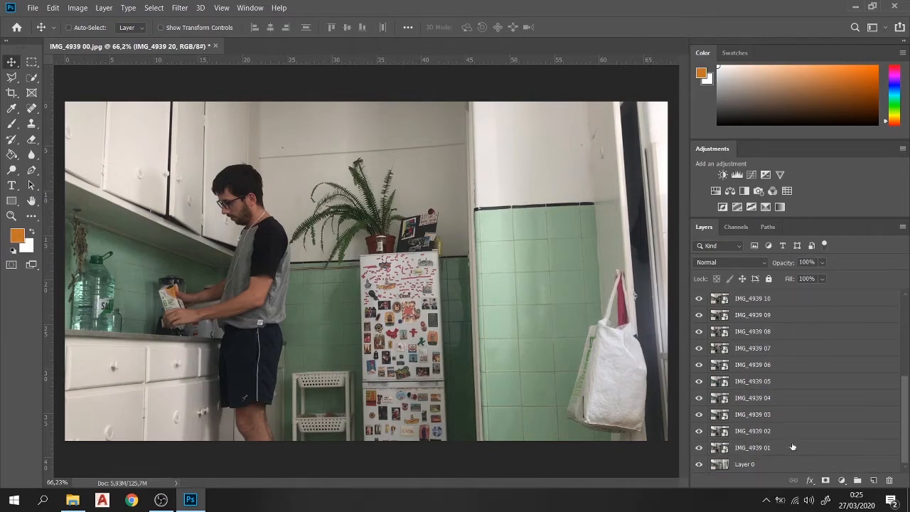
left_click(793, 446, "shift")
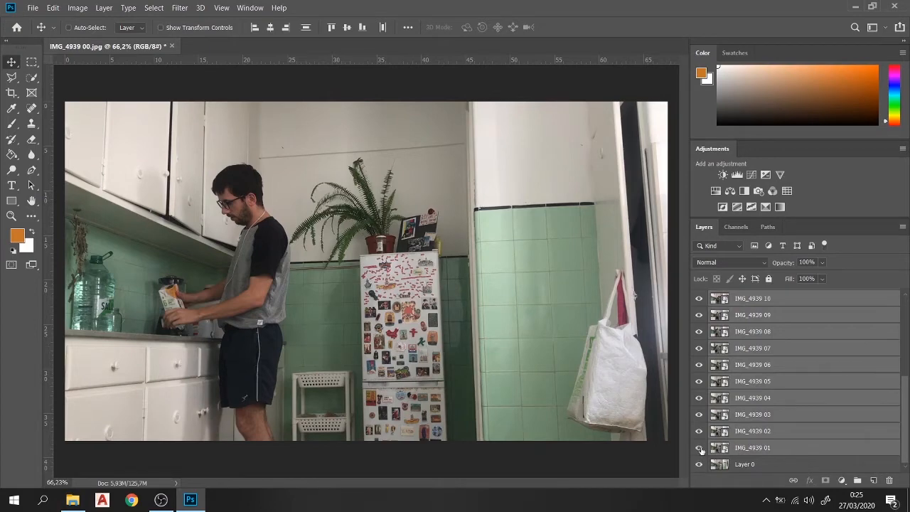
left_click_drag(699, 448, 703, 294)
scroll(700, 437, "up", 3)
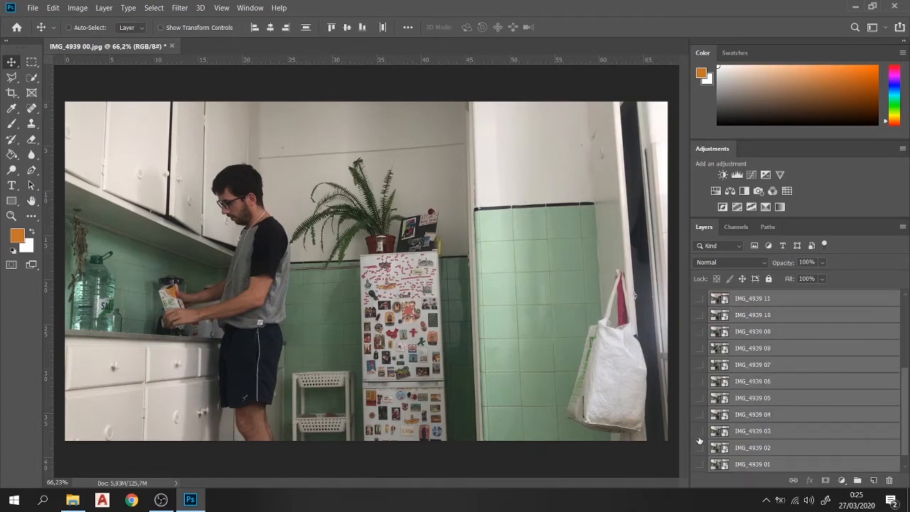
scroll(699, 341, "down", 3)
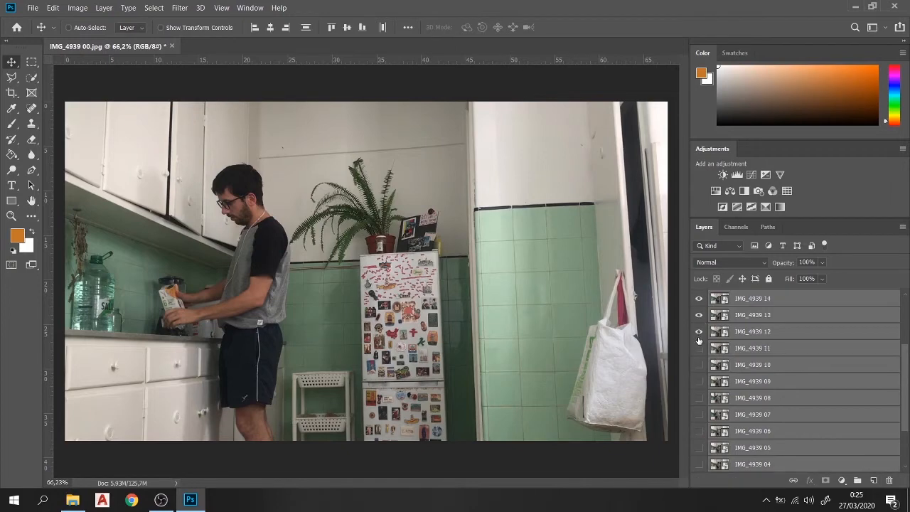
left_click_drag(699, 341, 699, 444)
Step: Hide the background Layer 0 and the photo layers IMG_4939 13 through IMG_4939 20
left_click(753, 463)
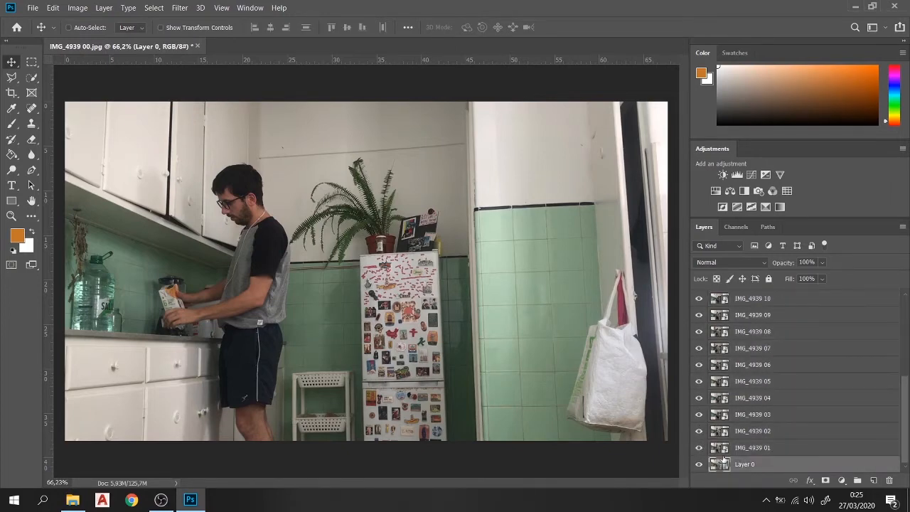
left_click(699, 464)
scroll(702, 455, "up", 10)
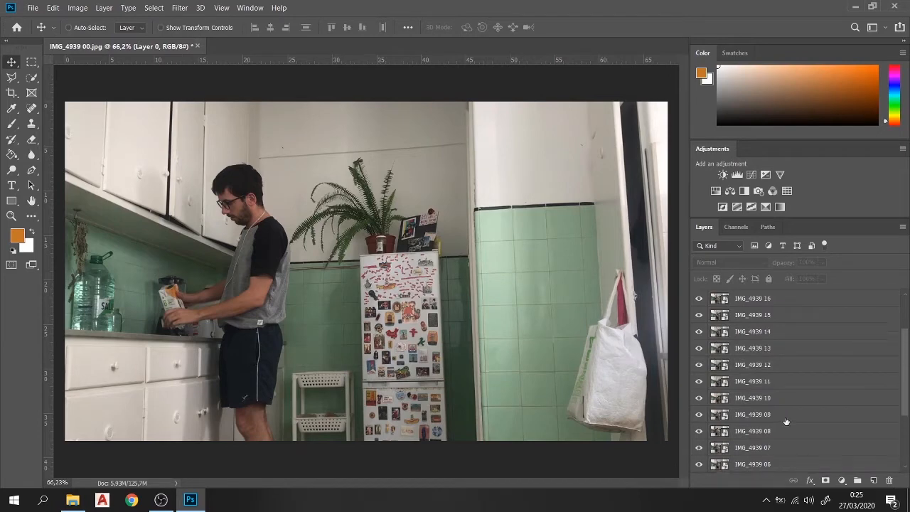
left_click(702, 396)
scroll(725, 423, "down", 10)
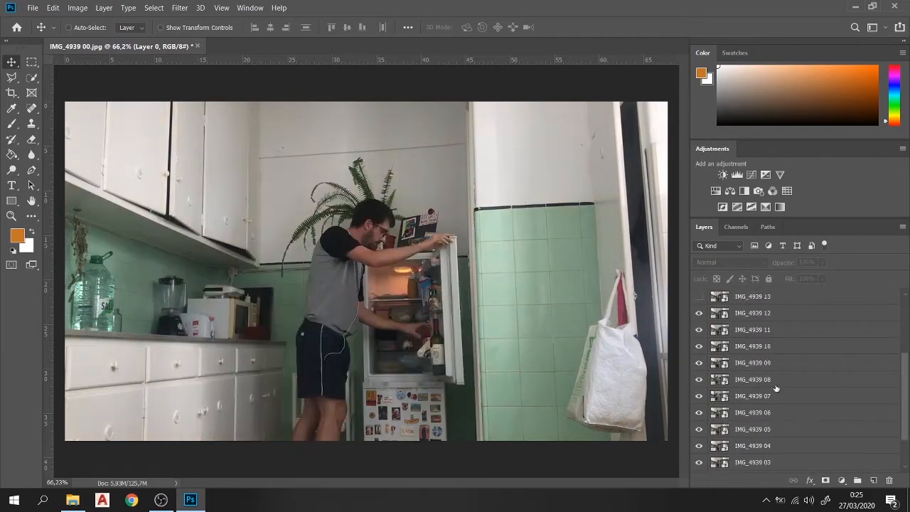
Step: Set the opacity of layers IMG_4939 01 through IMG_4939 12 to 27%
left_click(777, 448)
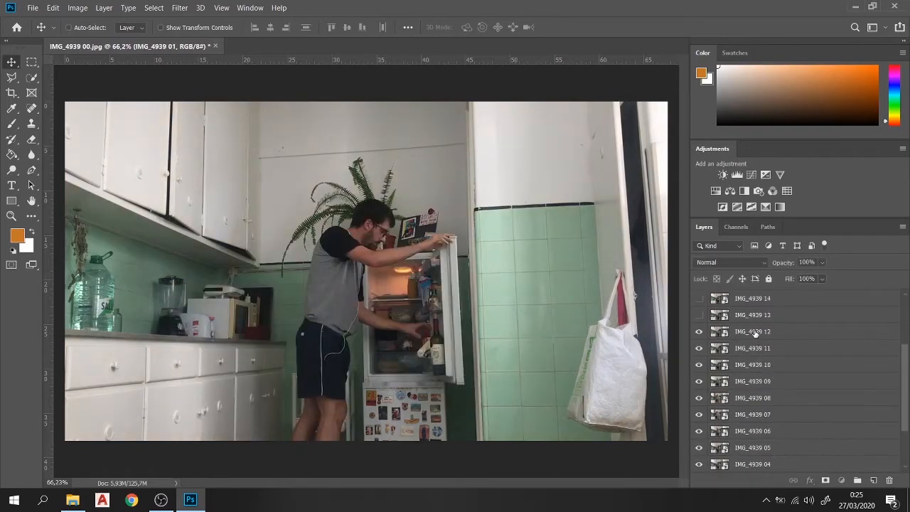
scroll(753, 384, "up", 4)
left_click(753, 331, "shift")
left_click(822, 262)
left_click_drag(803, 276, 790, 277)
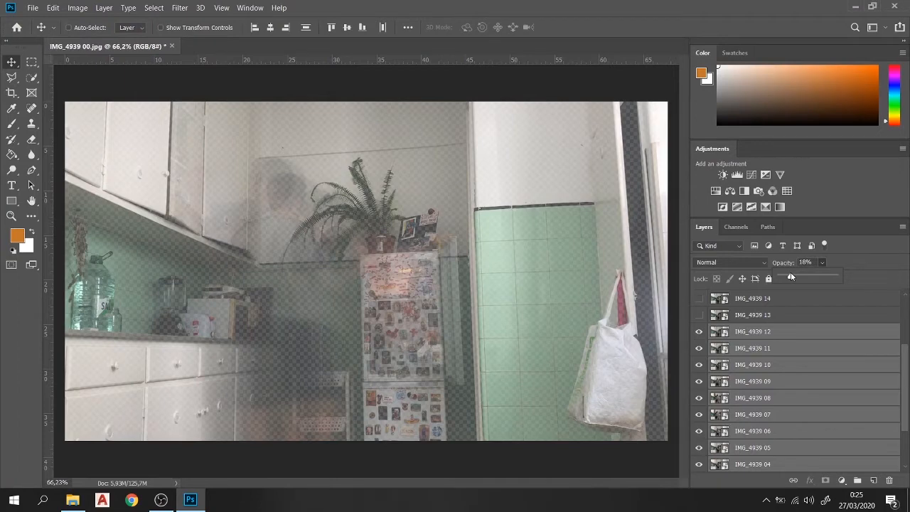
left_click_drag(791, 276, 796, 278)
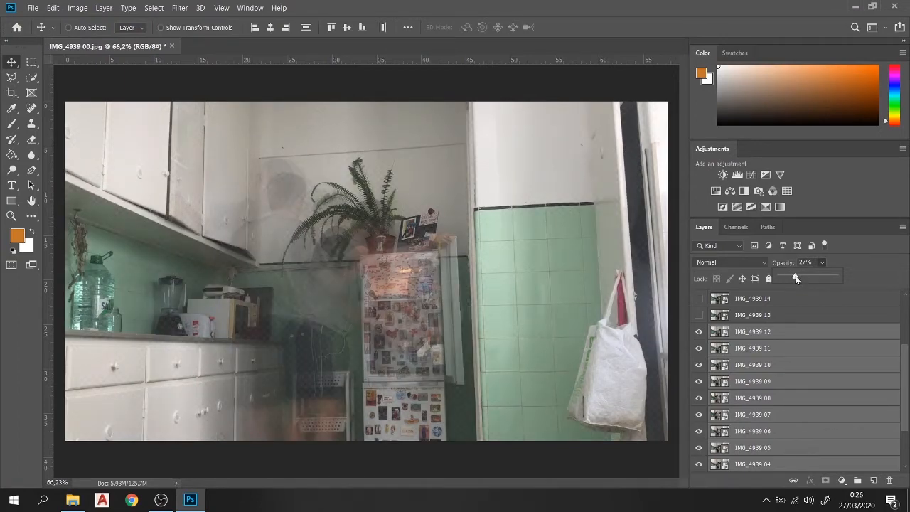
Step: Show the background Layer 0 and the photo layers IMG_4939 13 through IMG_4939 20 again
scroll(782, 426, "down", 2)
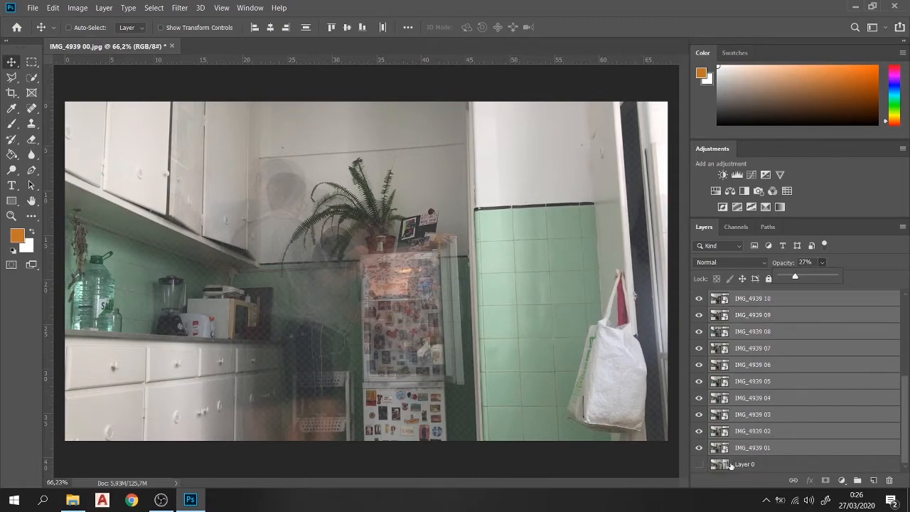
left_click(700, 463)
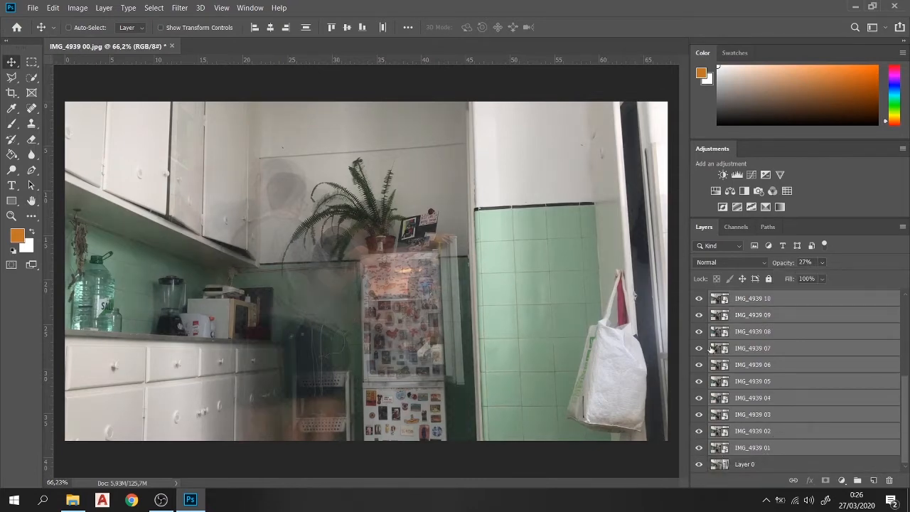
scroll(706, 347, "up", 3)
left_click_drag(699, 332, 701, 293)
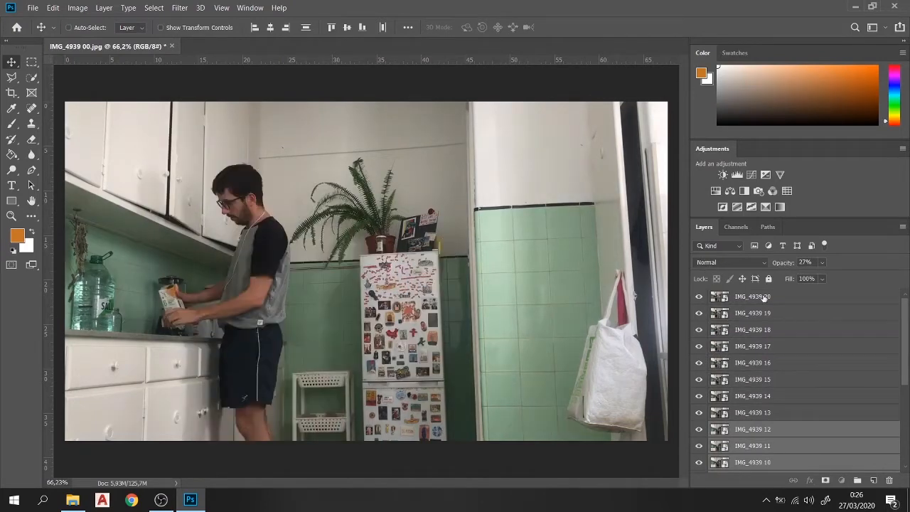
Step: Go through the layer stack, selecting IMG_4939 20, Layer 0 and IMG_4939 01 in turn
left_click(763, 300)
scroll(754, 369, "down", 6)
scroll(755, 315, "up", 5)
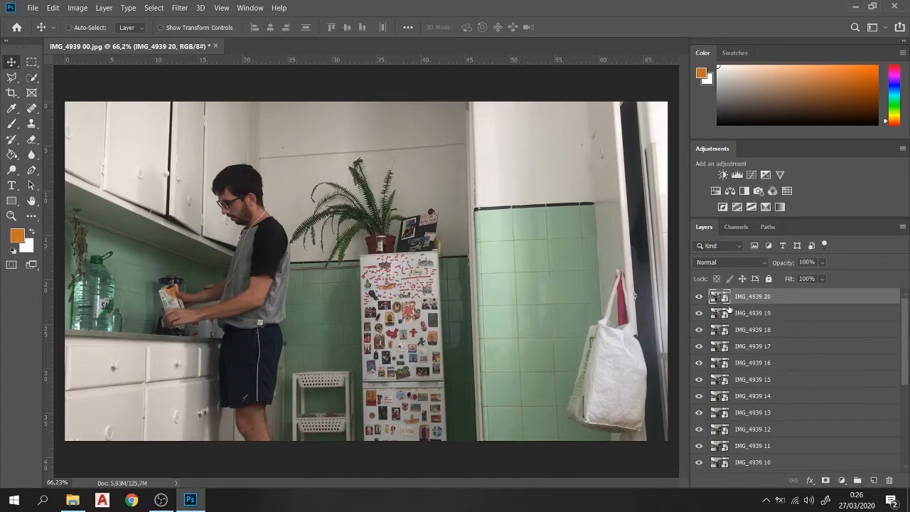
scroll(755, 313, "down", 3)
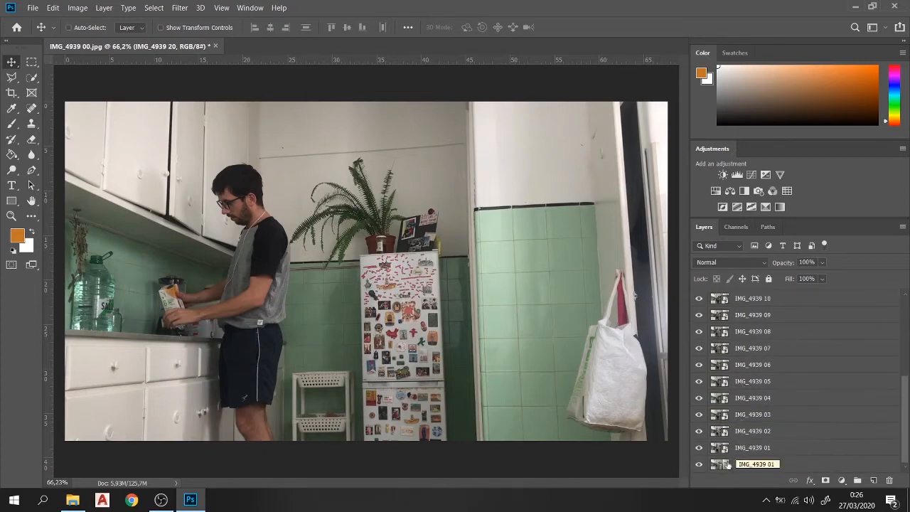
left_click(727, 463)
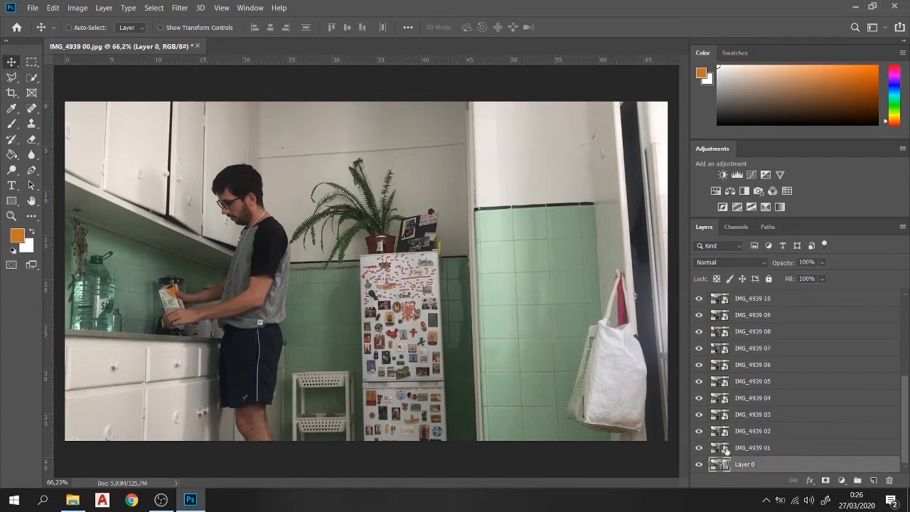
left_click(726, 450)
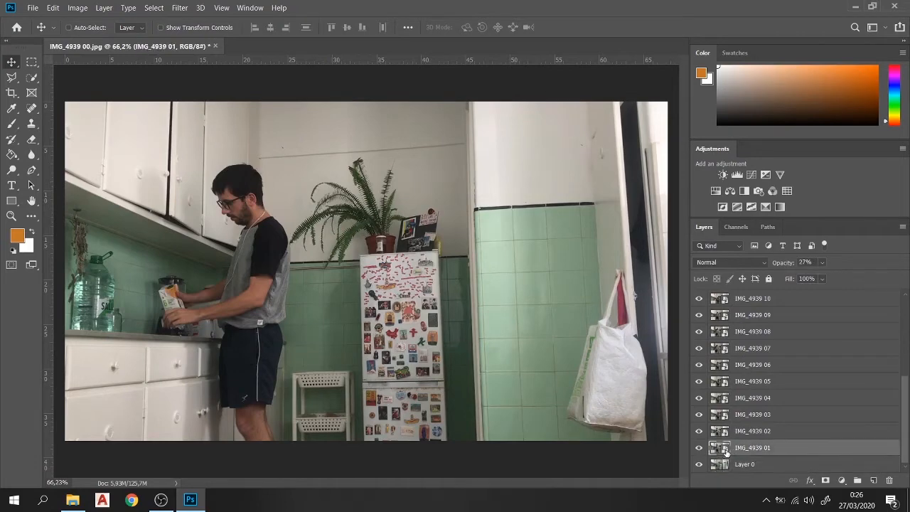
Step: Rename the background layer Layer 0 as Fondo
left_click(743, 467)
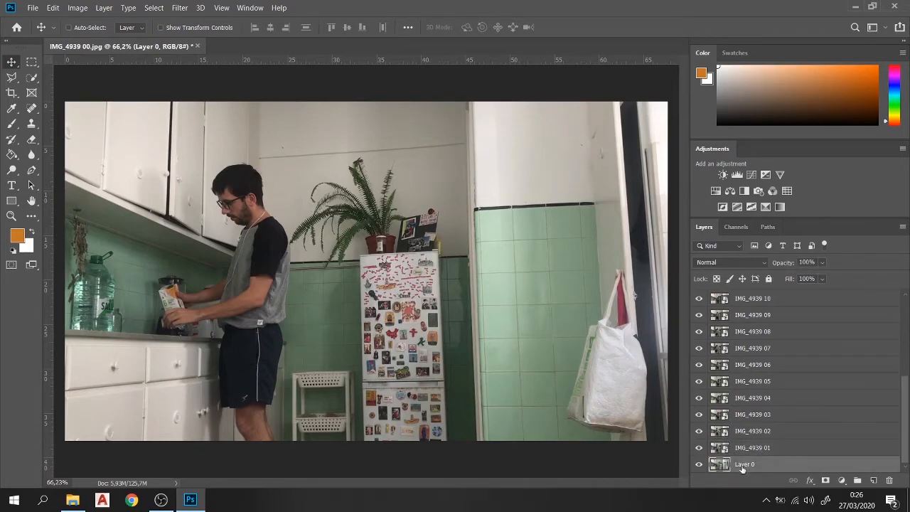
double_click(743, 466)
type("I")
left_click(774, 436)
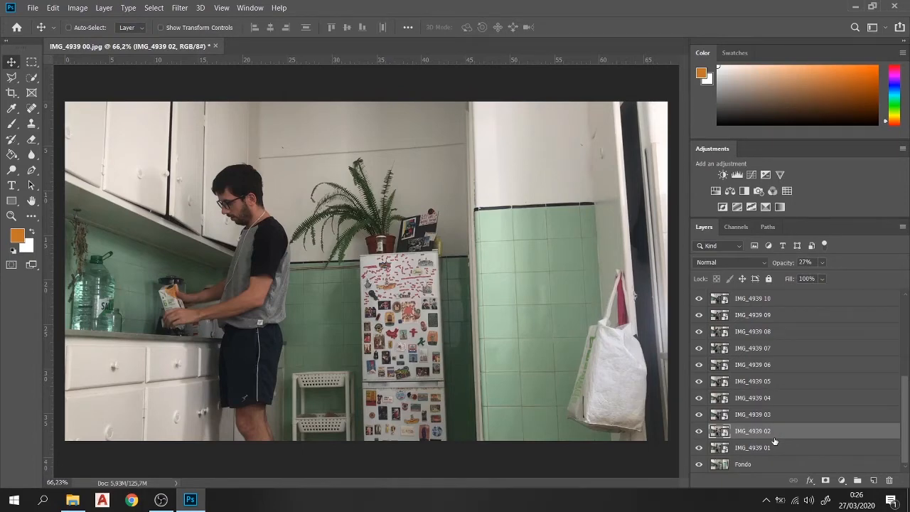
left_click(783, 400)
left_click(790, 331)
left_click(769, 301)
left_click(785, 367)
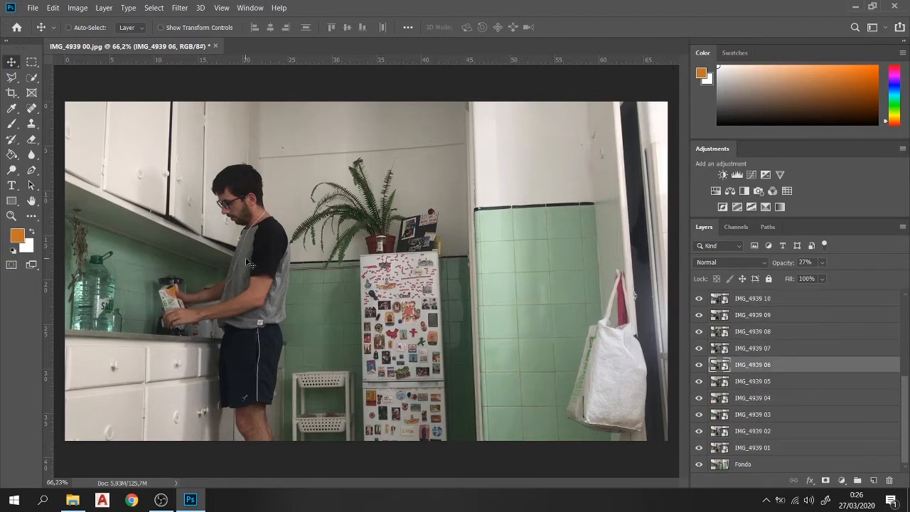
Step: List the layers stacked under the man in the image, select Fondo from that list, and list the layers at the plant
right_click(272, 252)
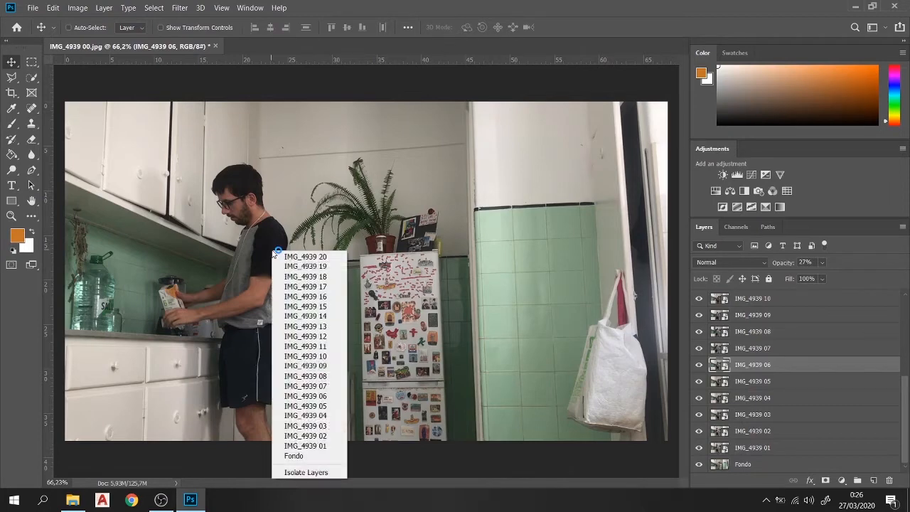
left_click(460, 250)
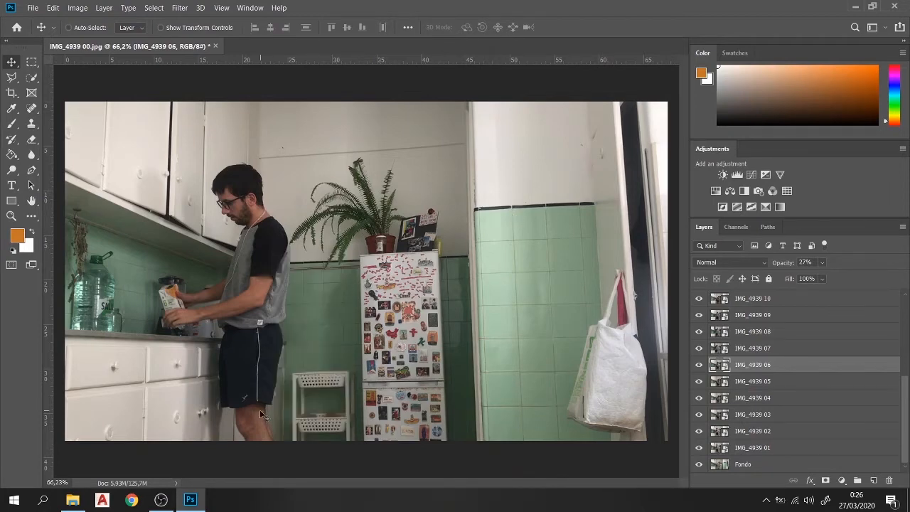
right_click(251, 248)
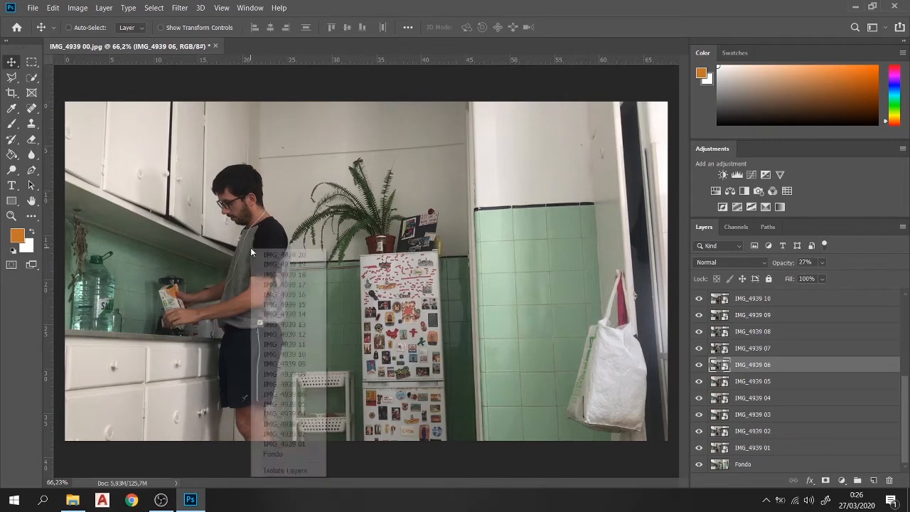
left_click(291, 454)
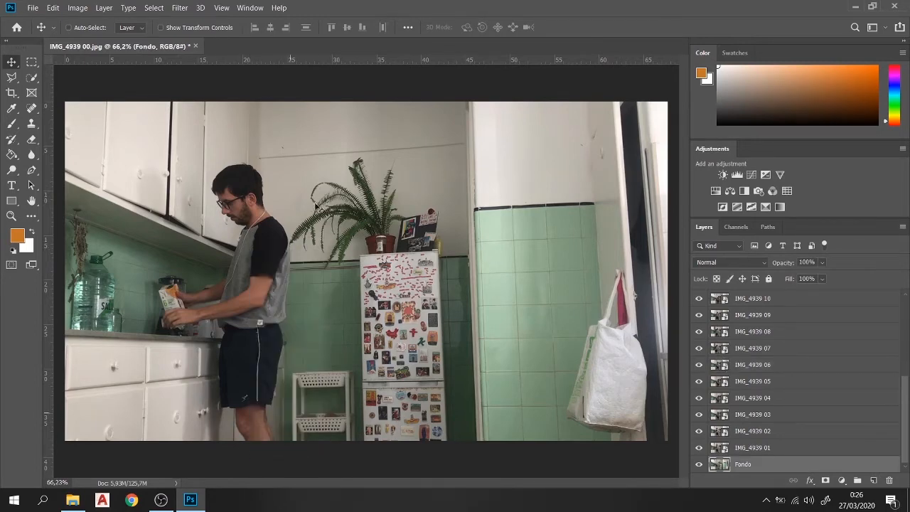
right_click(324, 173)
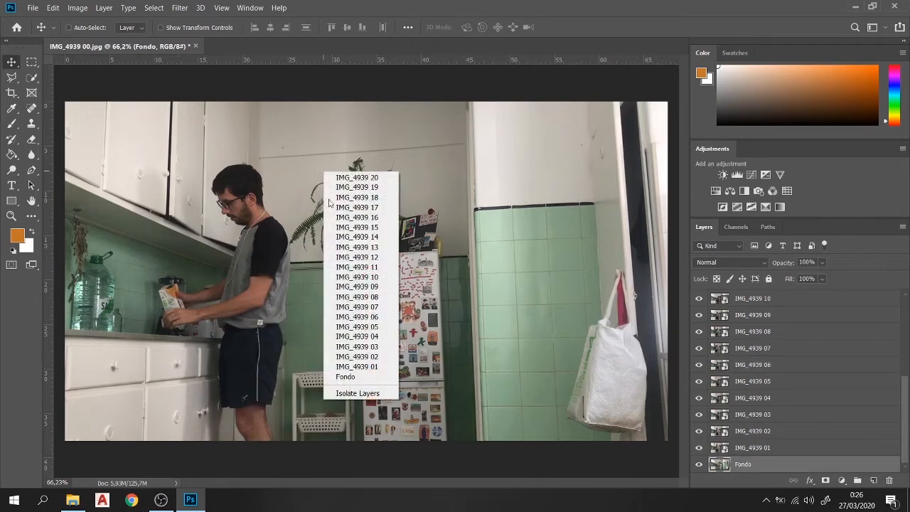
left_click(384, 208)
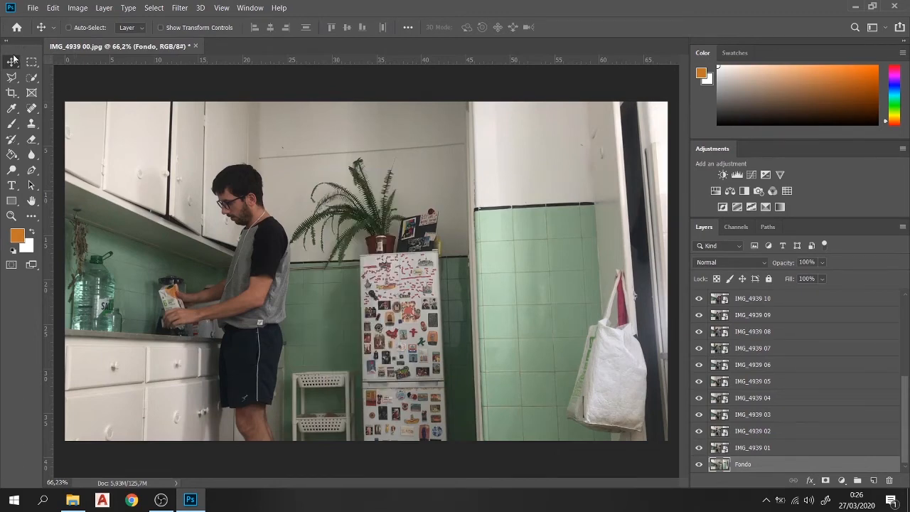
Step: Review the photo layers from IMG_4939 20 down to IMG_4939 01 and the Fondo layer beneath them
scroll(795, 313, "up", 3)
scroll(795, 313, "up", 2)
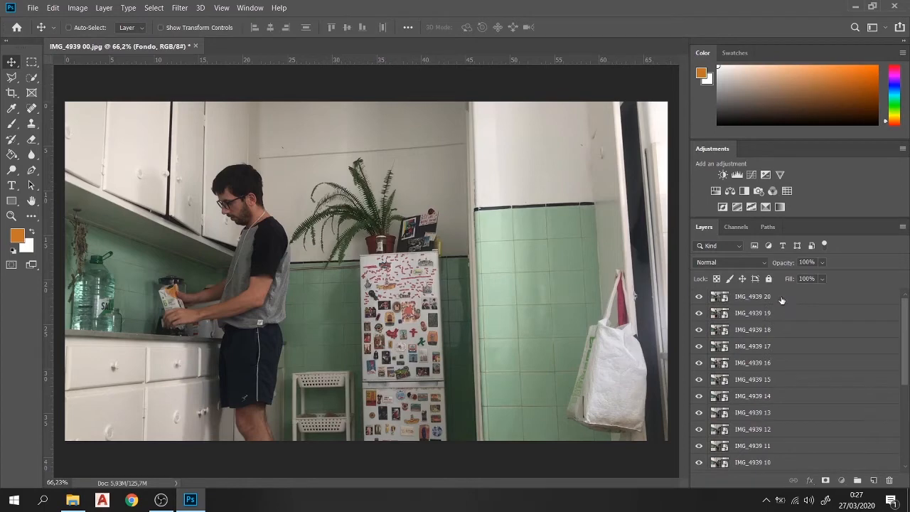
left_click(781, 299)
scroll(736, 299, "down", 5)
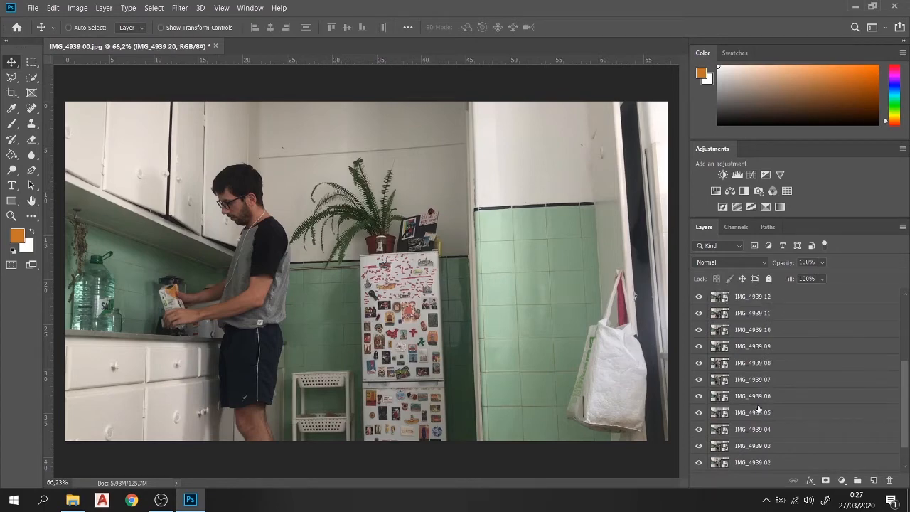
left_click(723, 449)
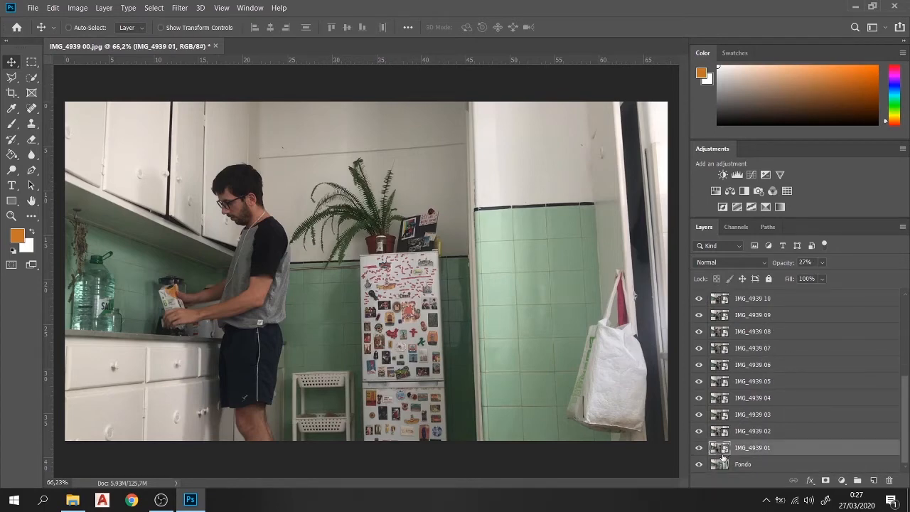
left_click(718, 465)
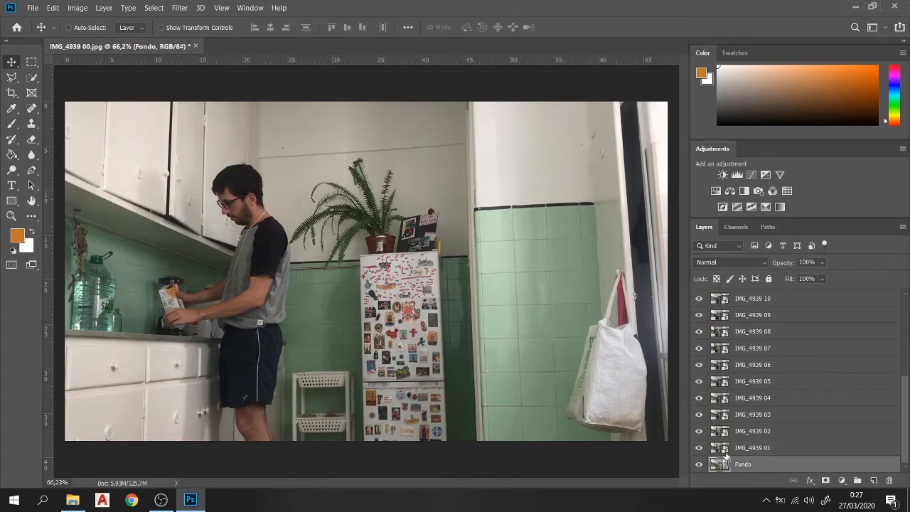
Step: Rasterize all the photo layers from IMG_4939 01 through IMG_4939 20
left_click(724, 449)
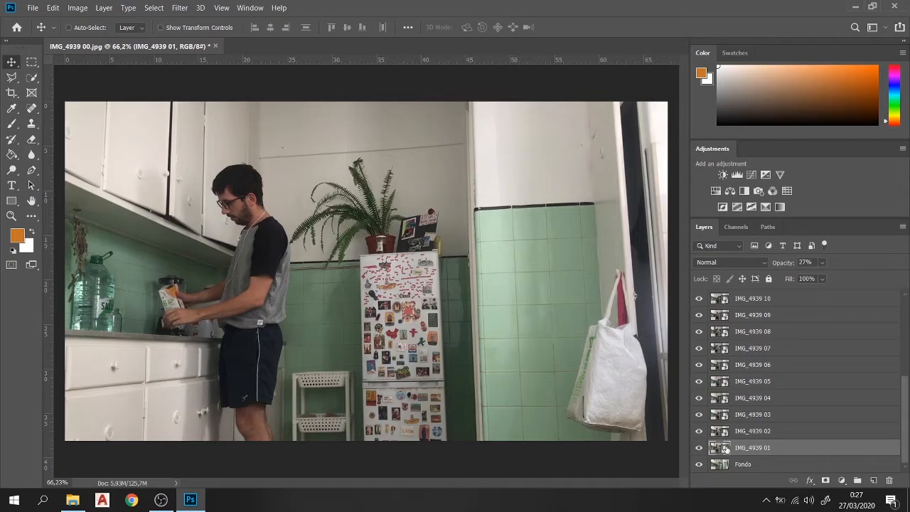
scroll(724, 447, "up", 5)
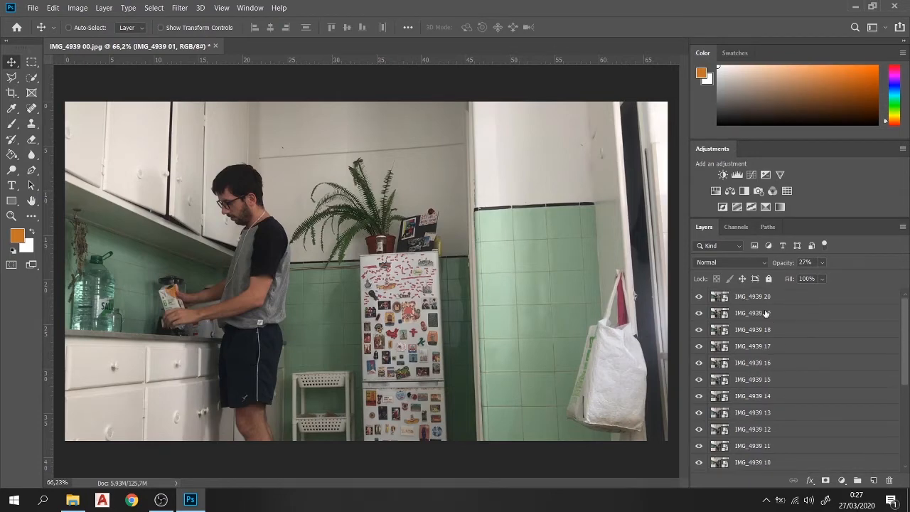
left_click(754, 302, "shift")
right_click(753, 302)
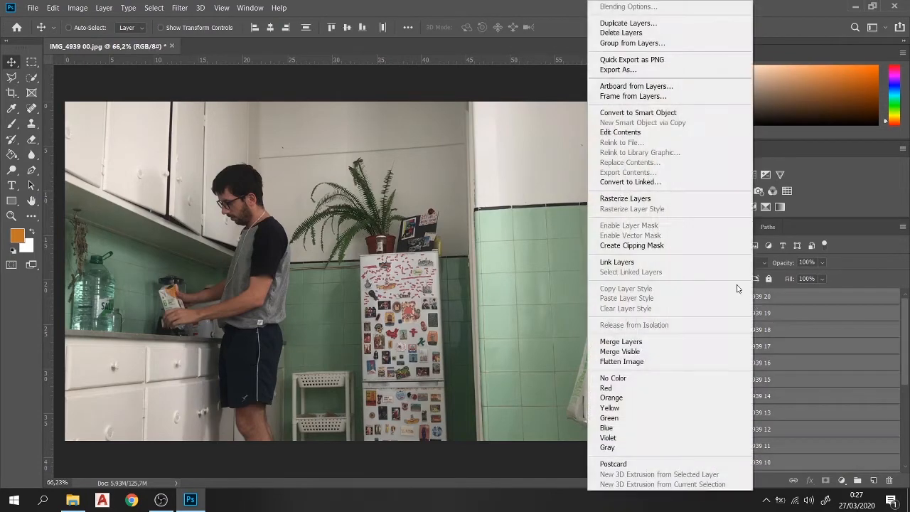
left_click(673, 202)
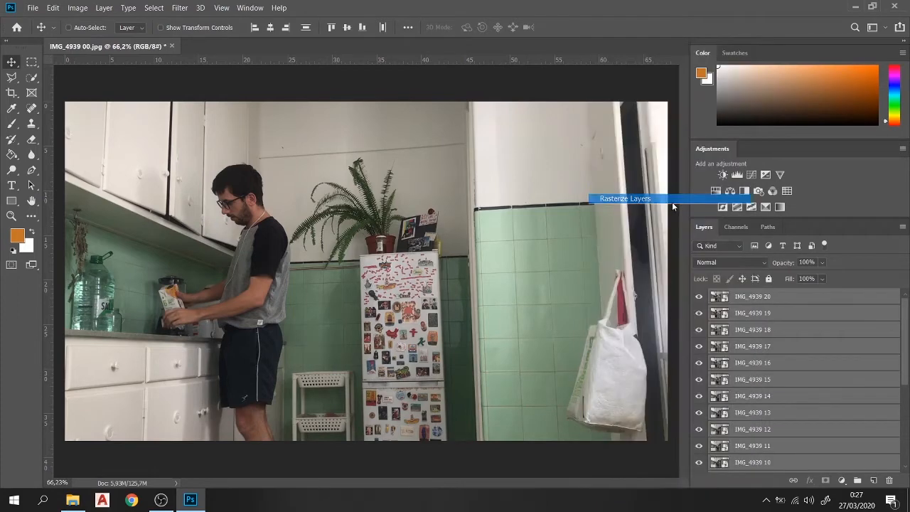
Step: Make IMG_4939 20 the only selected layer
left_click(768, 298)
scroll(767, 297, "down", 5)
scroll(766, 453, "up", 5)
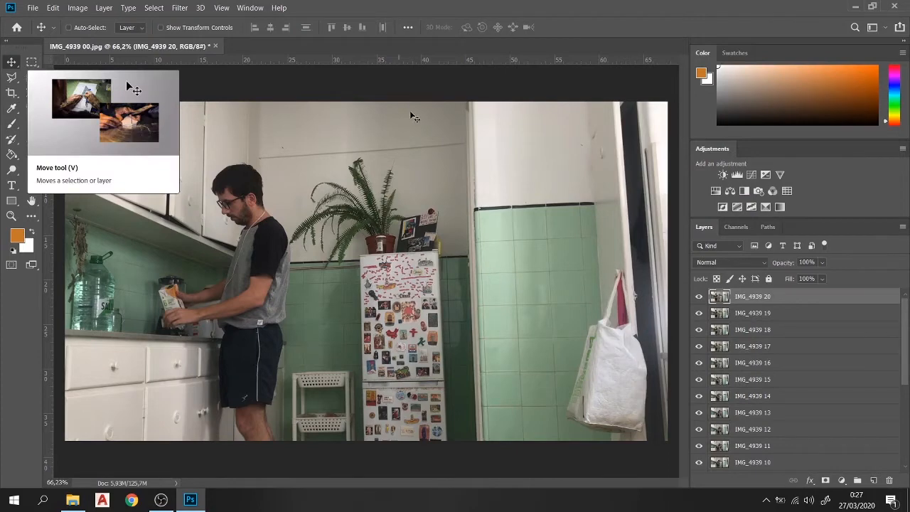
Step: Select the black sleeve of the man's T-shirt with the Magic Wand tool
left_click_drag(31, 77, 105, 91)
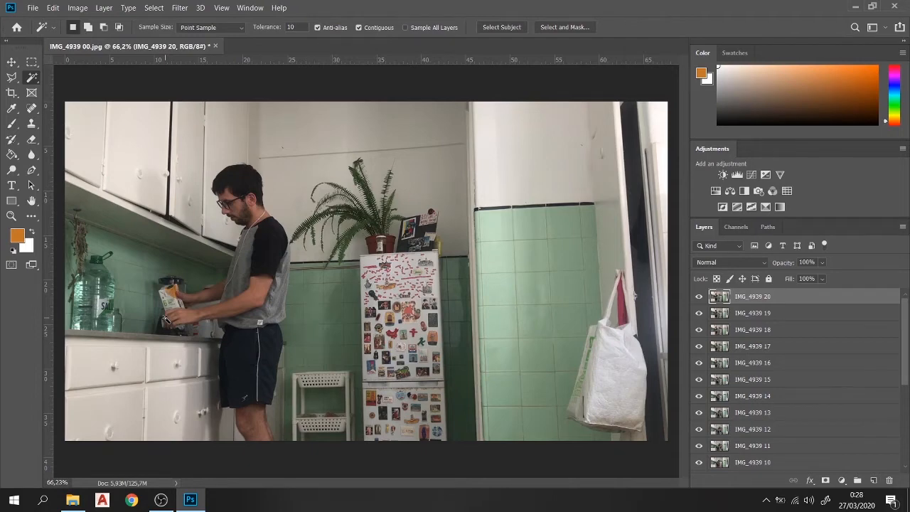
scroll(237, 214, "up", 5)
scroll(263, 216, "down", 3)
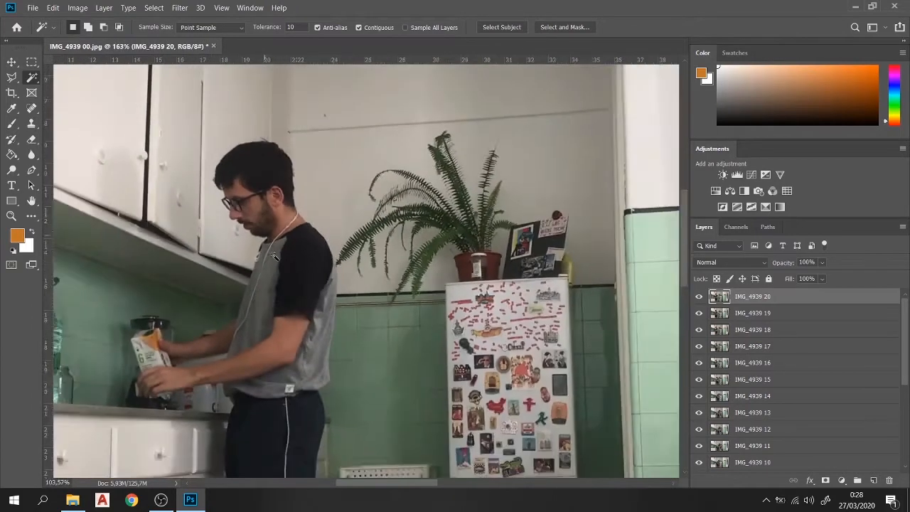
left_click(317, 272)
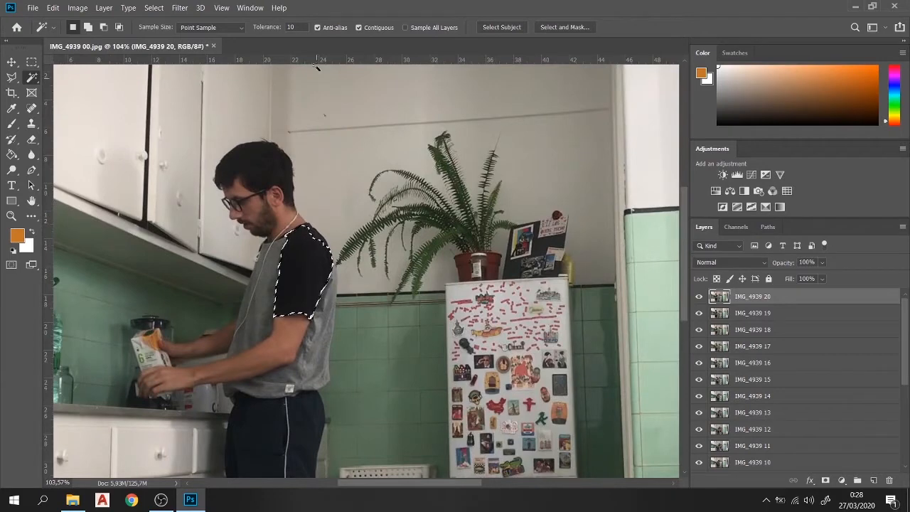
Step: Set the Magic Wand tolerance to 40 and sample the man's black sleeve again
double_click(290, 27)
type("40")
left_click(317, 268)
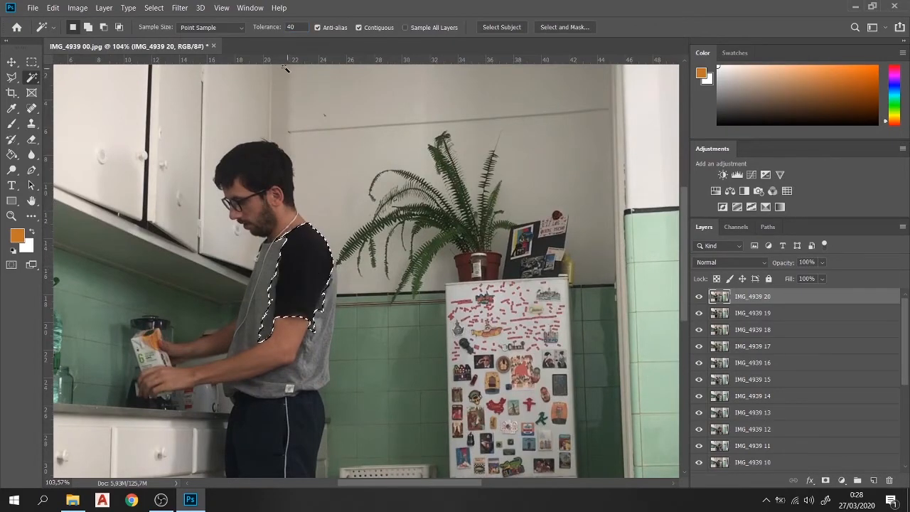
Step: Set the tolerance back to 10, clear the selection and reselect the black sleeve from a single pixel near its middle
double_click(290, 27)
type("10")
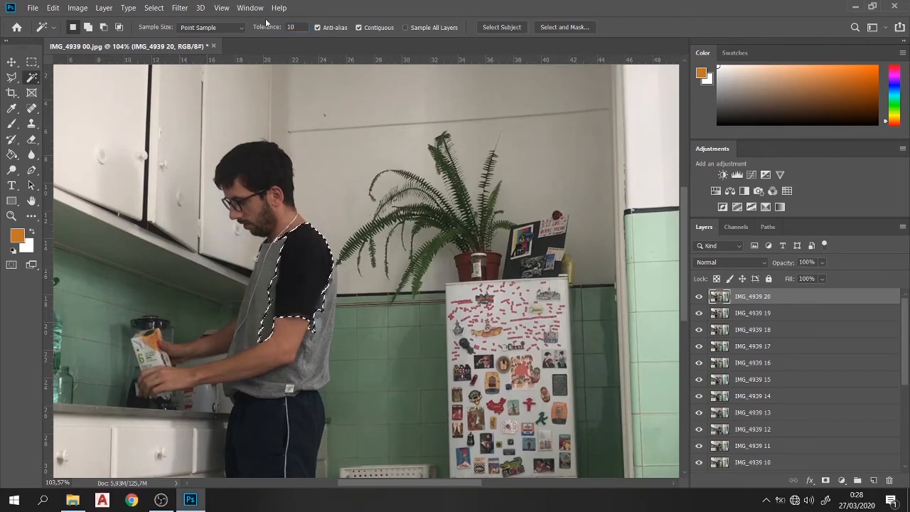
key("ctrl+d")
scroll(301, 274, "up", 6)
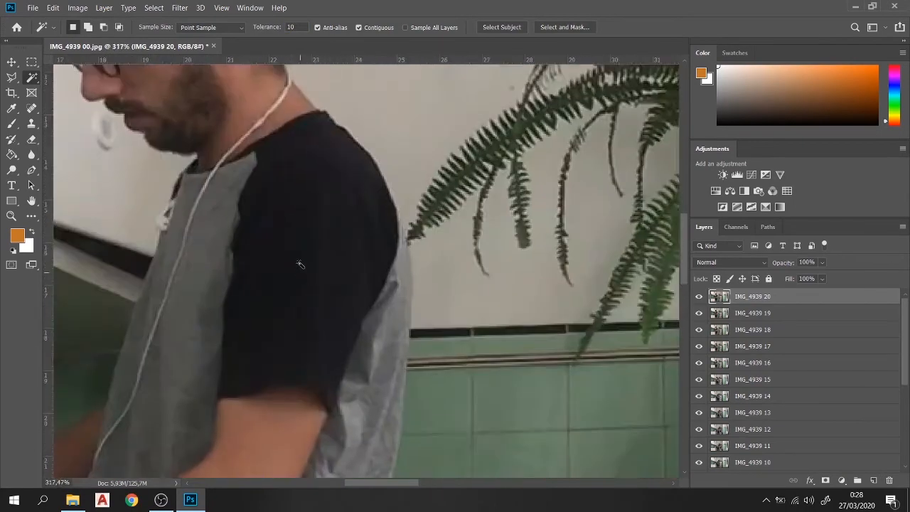
scroll(300, 264, "up", 6)
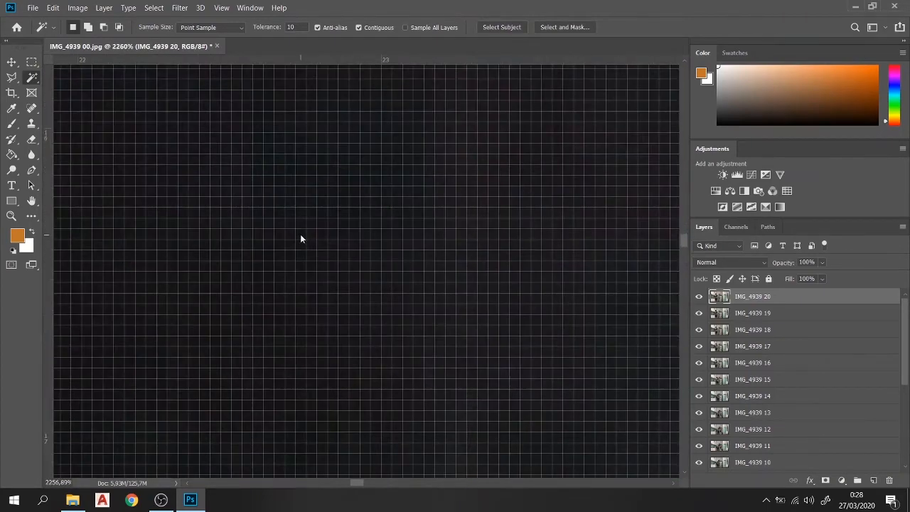
left_click(300, 235)
scroll(315, 285, "down", 12)
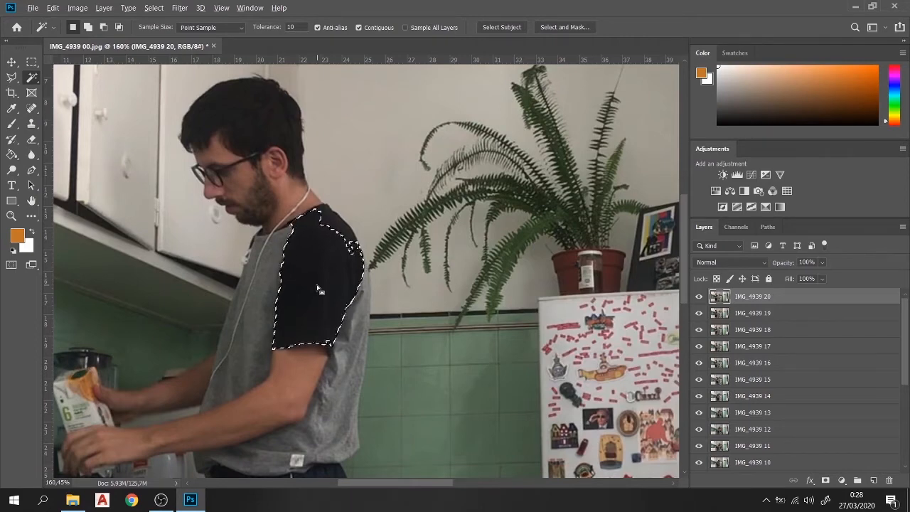
scroll(319, 289, "down", 1)
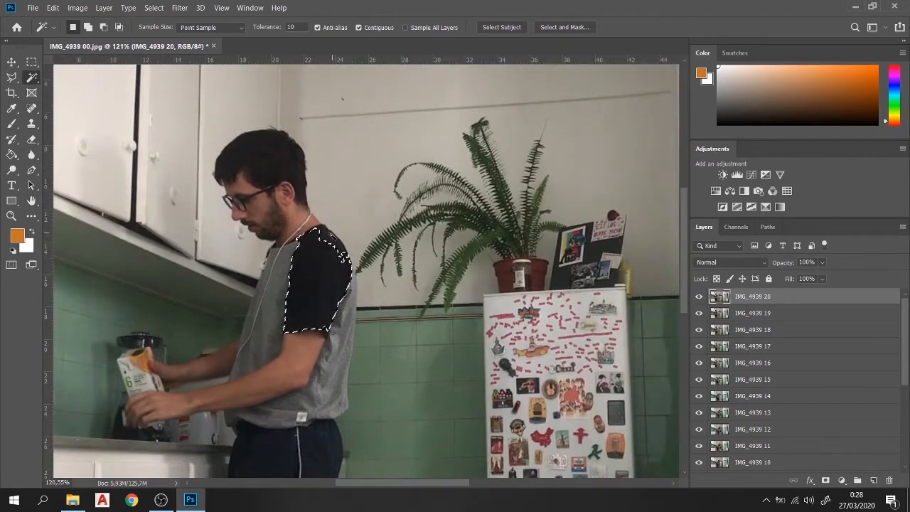
Step: Add the missed shoulder edge to the sleeve selection, try adding the area beside the neck, and undo that last addition
key("shift")
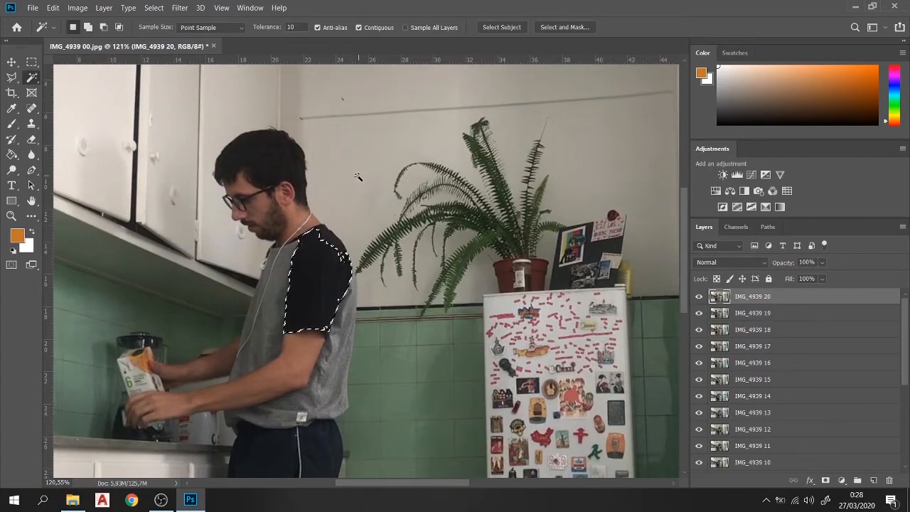
key("alt")
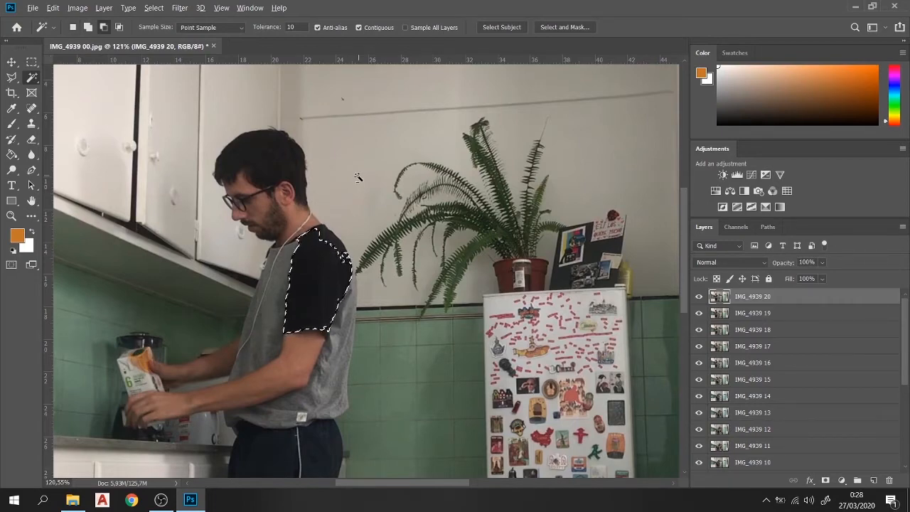
left_click(336, 240, "shift")
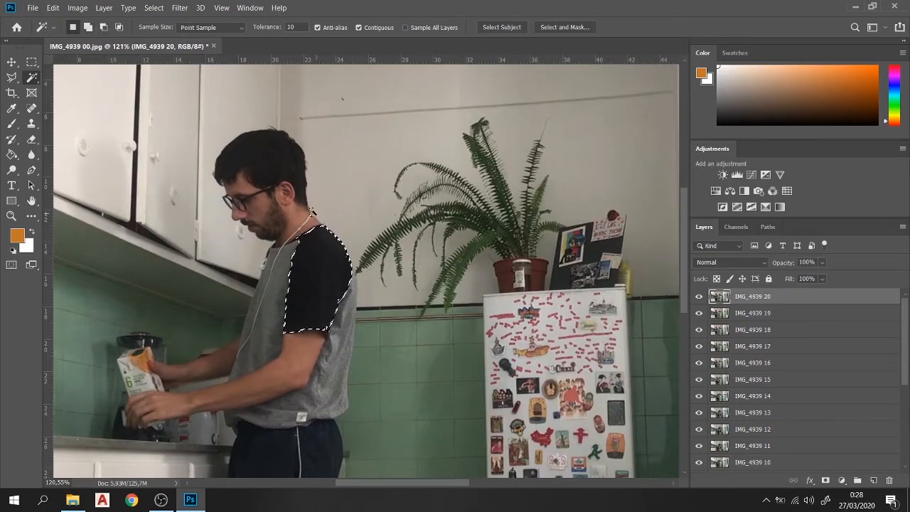
left_click(311, 211, "shift")
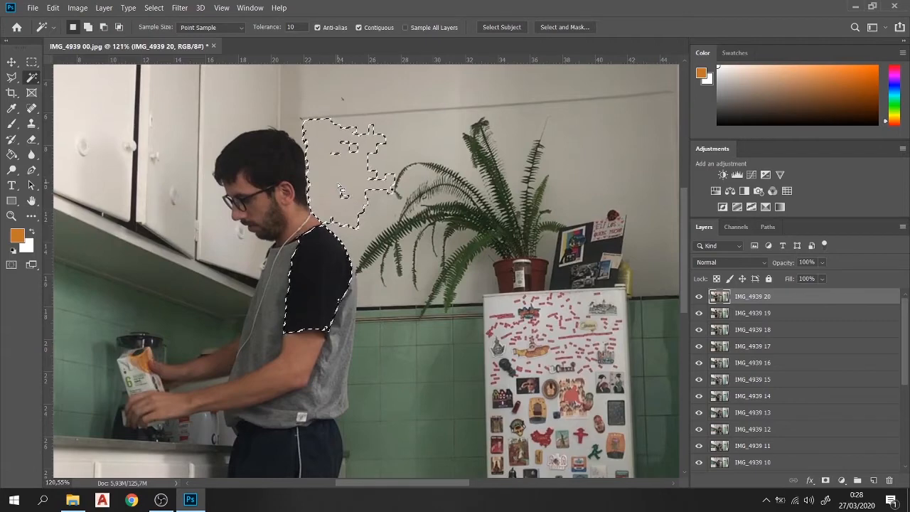
key("ctrl+z")
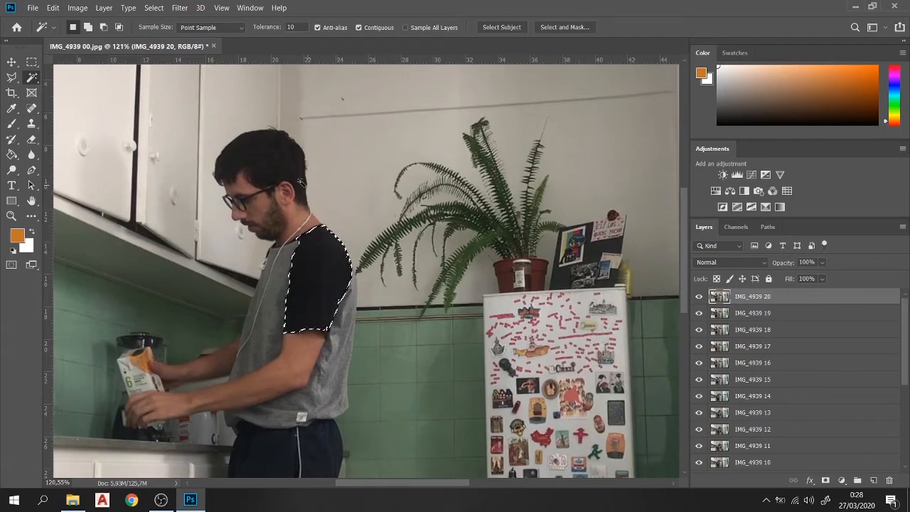
Step: Add the man's dark hair to the Magic Wand selection
left_click(293, 169, "shift")
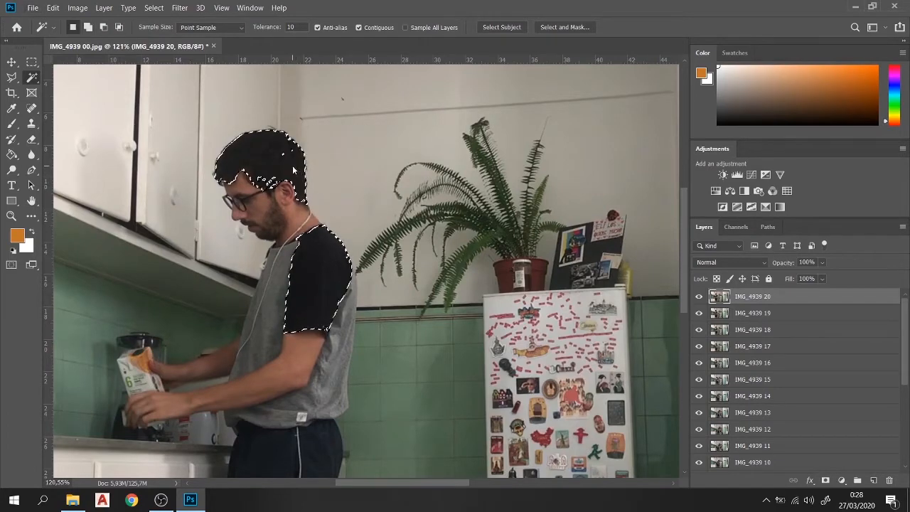
scroll(305, 206, "down", 2)
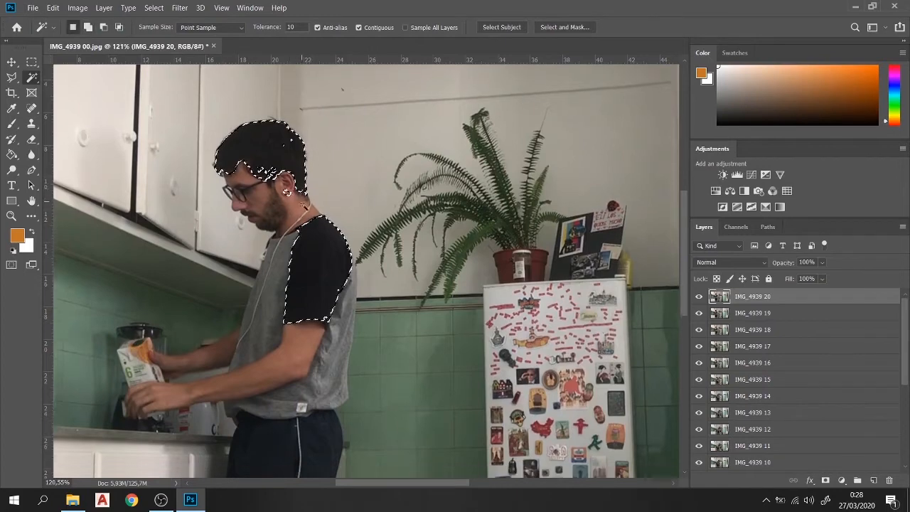
scroll(303, 206, "down", 3)
key("super")
key("super")
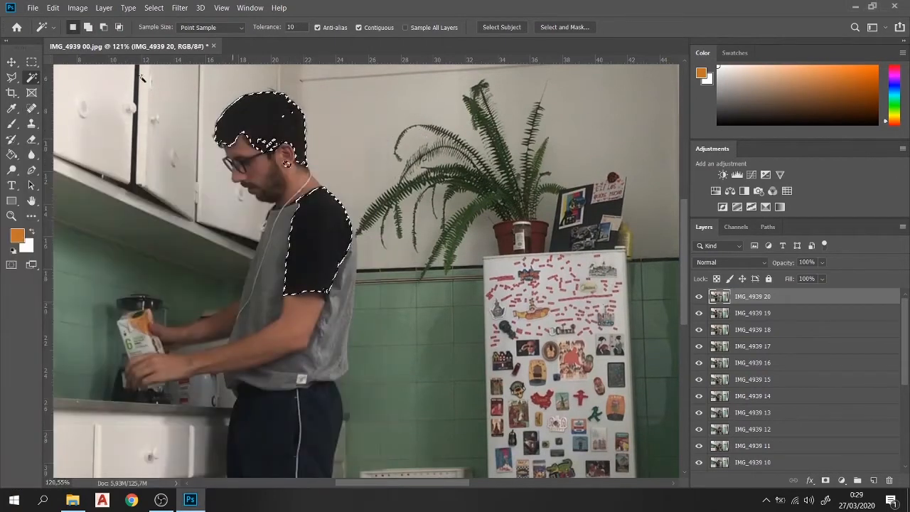
Step: Deselect the sleeve and hair areas
left_click(12, 62)
key("ctrl+0")
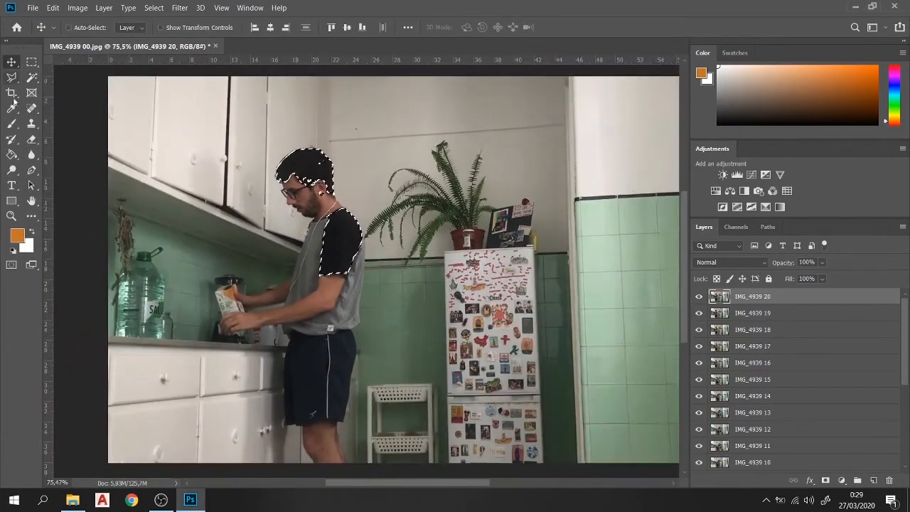
left_click(155, 8)
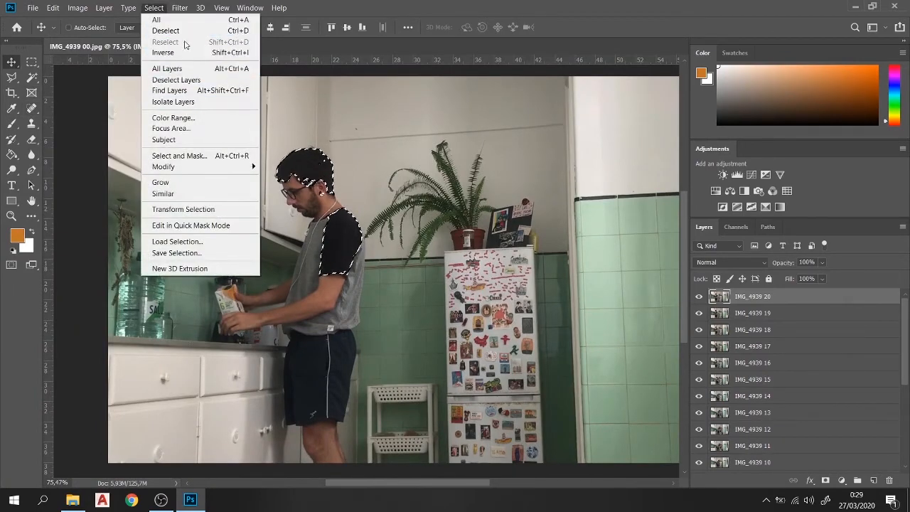
left_click(167, 30)
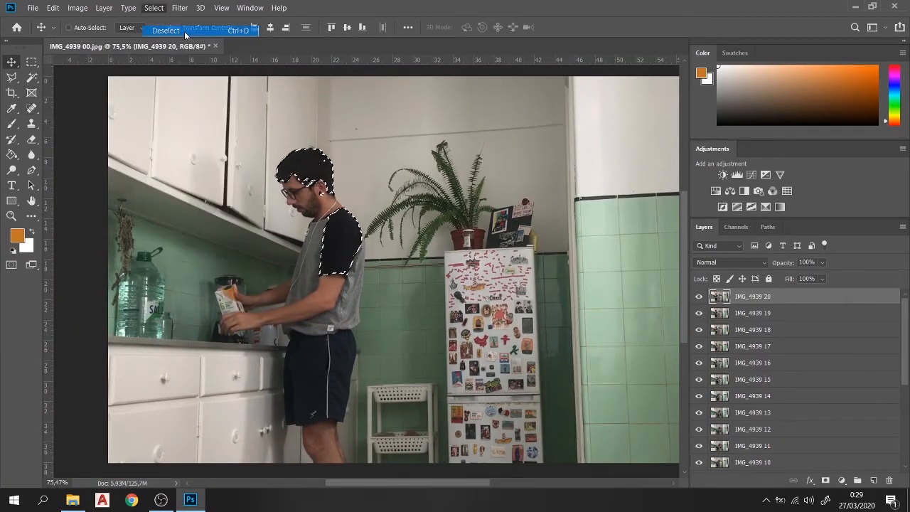
Step: Select the man's head, neck and T-shirt torso with the Quick Selection tool
left_click(28, 79)
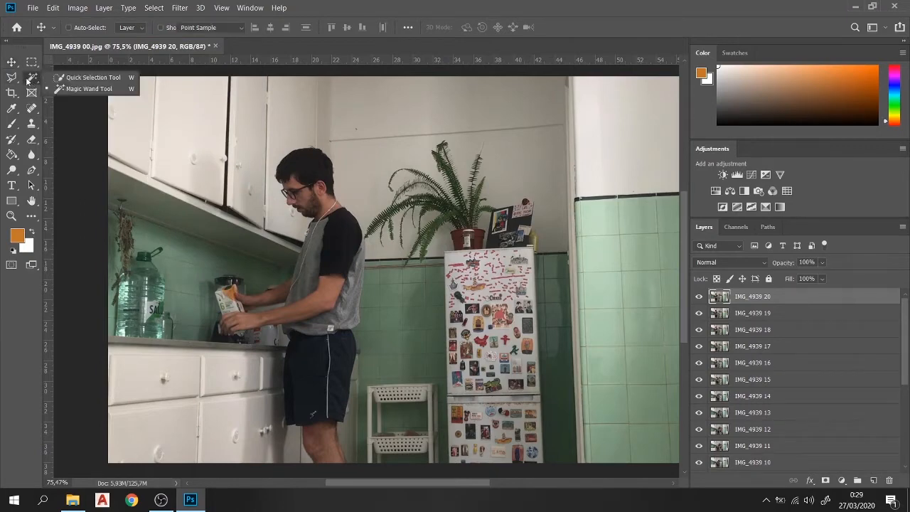
left_click(70, 77)
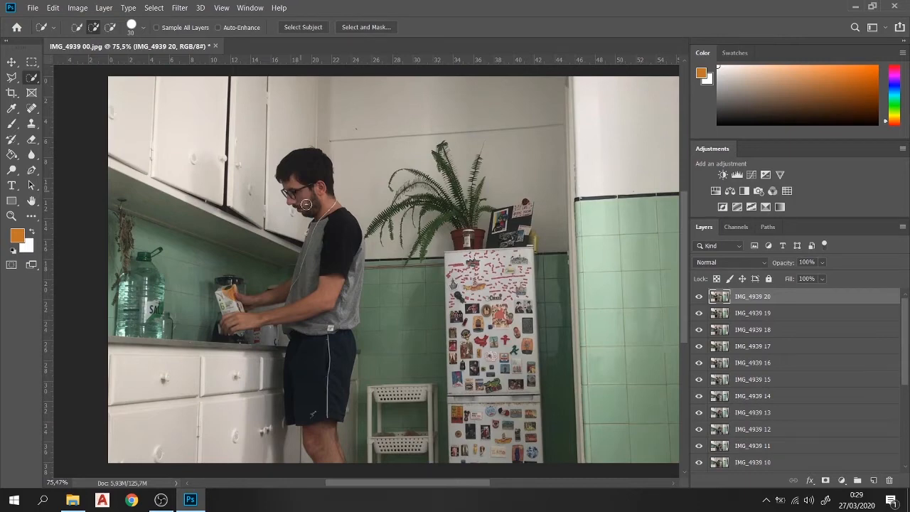
scroll(301, 196, "up", 2)
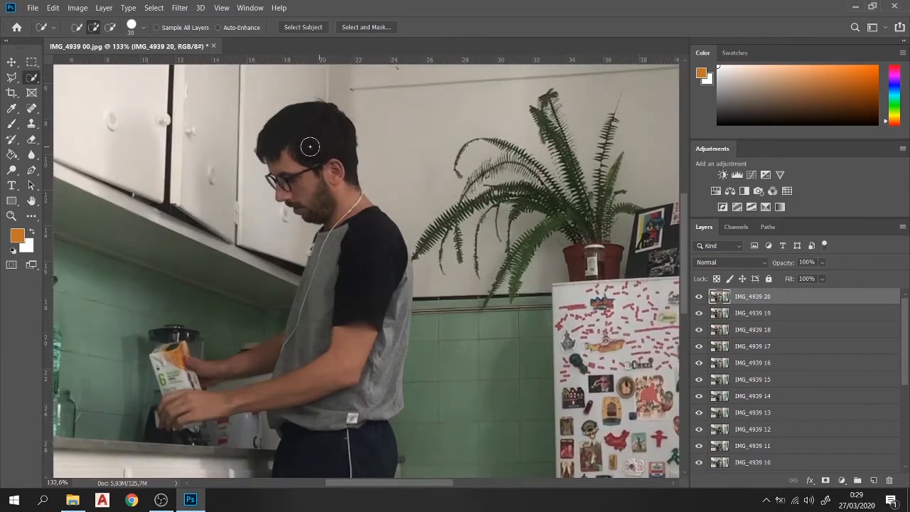
left_click_drag(313, 146, 313, 180)
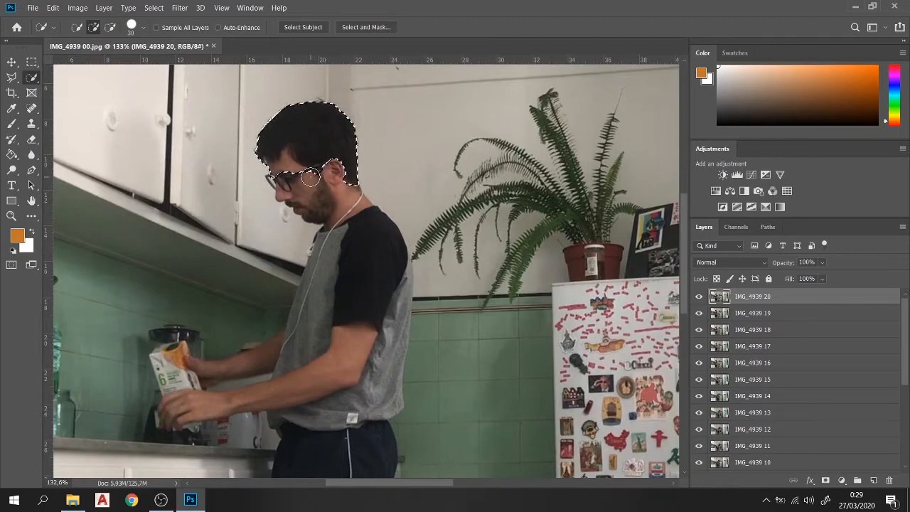
mouse_move(325, 162)
left_mouse_down()
mouse_move(345, 172)
mouse_move(349, 223)
mouse_move(352, 203)
mouse_move(344, 305)
mouse_move(320, 304)
mouse_move(315, 342)
mouse_move(326, 390)
left_mouse_up()
left_click_drag(332, 367, 388, 334)
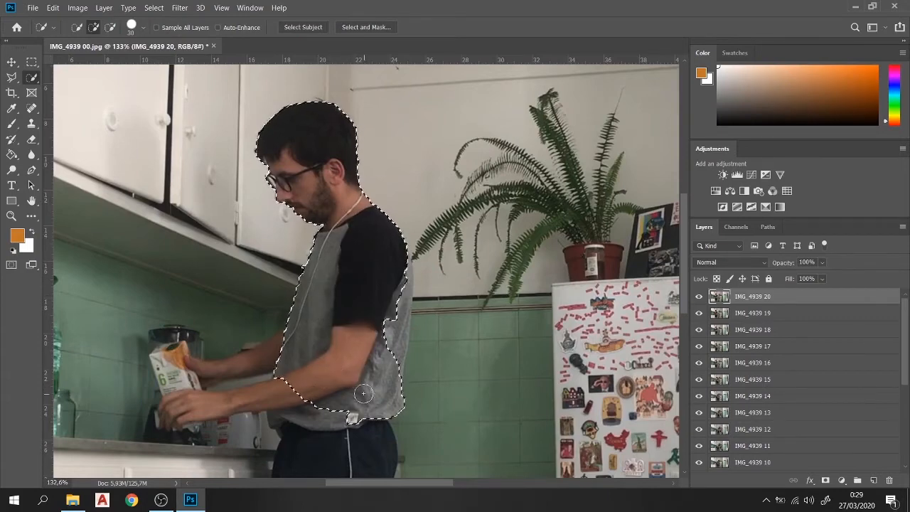
Step: Extend the quick selection over the man's shorts, legs, forearms and the juice carton in his hands
scroll(359, 376, "down", 3)
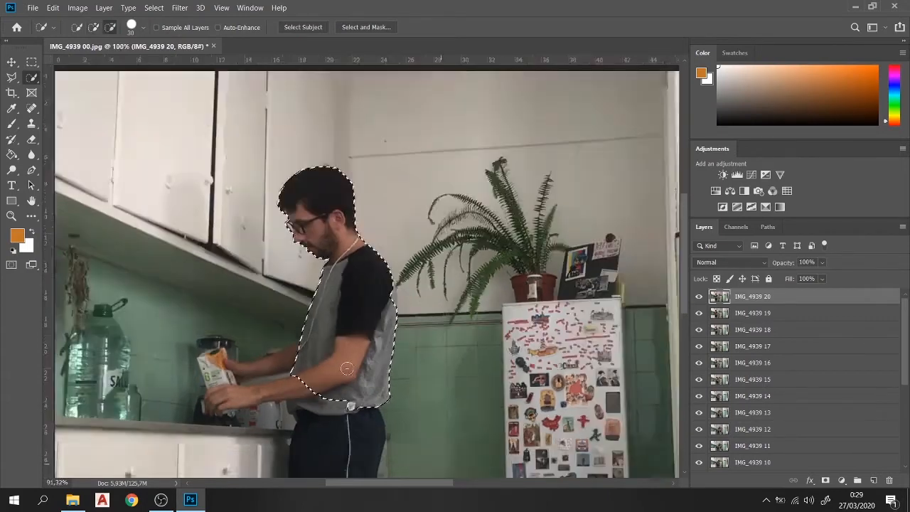
mouse_move(338, 409)
left_mouse_down()
mouse_move(308, 178)
mouse_move(307, 212)
mouse_move(329, 304)
mouse_move(355, 355)
mouse_move(331, 380)
mouse_move(346, 313)
left_mouse_up()
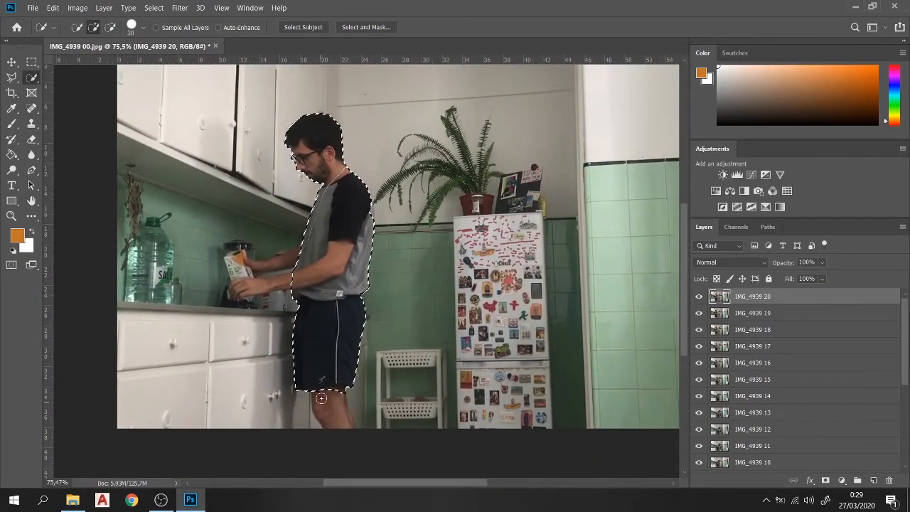
left_click_drag(330, 398, 334, 413)
mouse_move(299, 275)
left_mouse_down()
mouse_move(239, 274)
mouse_move(262, 265)
mouse_move(270, 267)
mouse_move(235, 293)
left_mouse_up()
Step: Subtract the kitchen cupboards and the counter area below the hands from the selection around the man
scroll(270, 326, "up", 3)
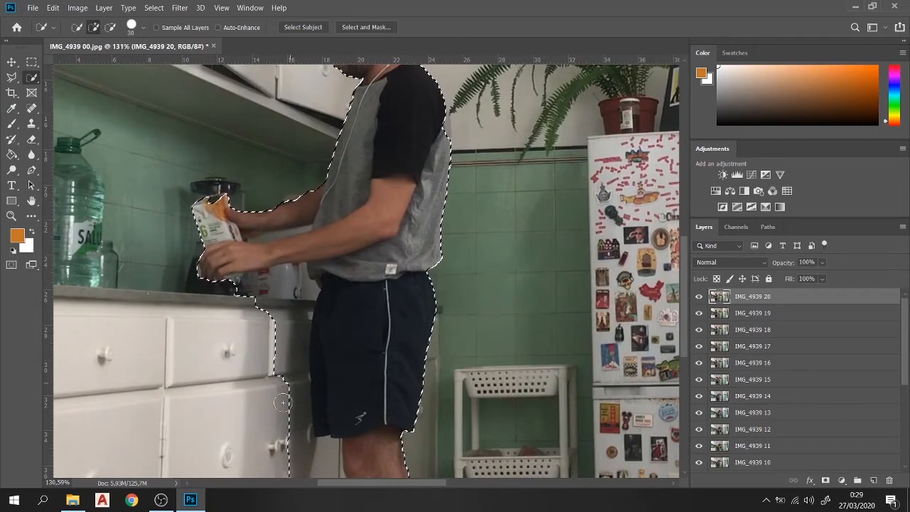
left_click_drag(284, 354, 305, 275)
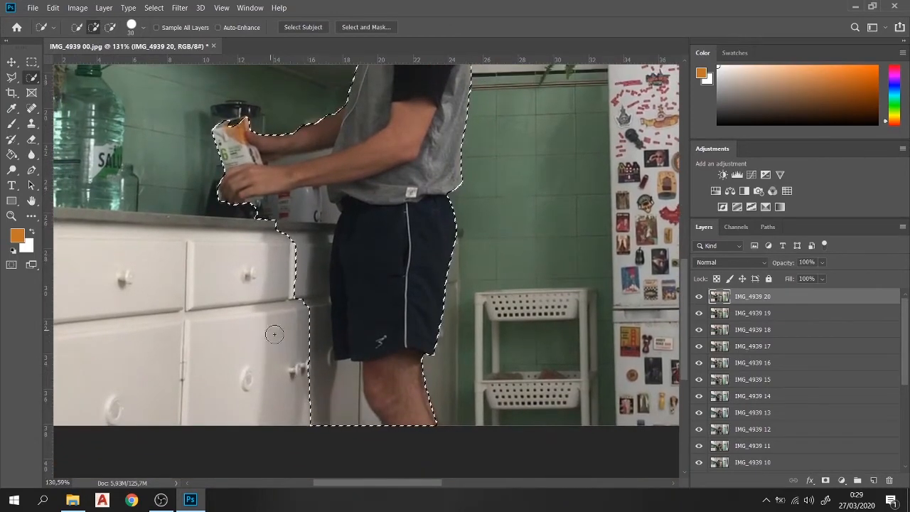
mouse_move(311, 415)
left_mouse_down()
mouse_move(340, 414)
mouse_move(314, 375)
mouse_move(301, 329)
mouse_move(312, 221)
mouse_move(253, 212)
left_mouse_up()
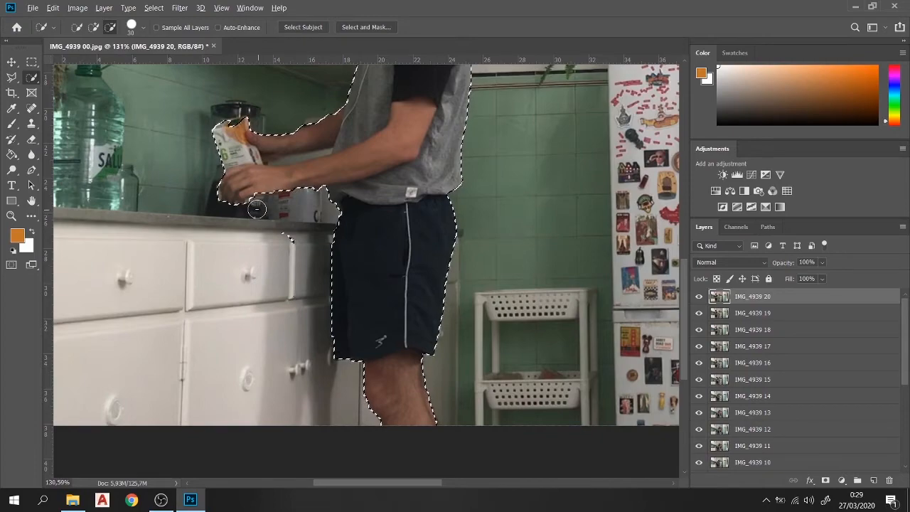
Step: Check the outline around the man and add a layer mask to IMG_4939 20 from the selection
scroll(355, 378, "down", 3)
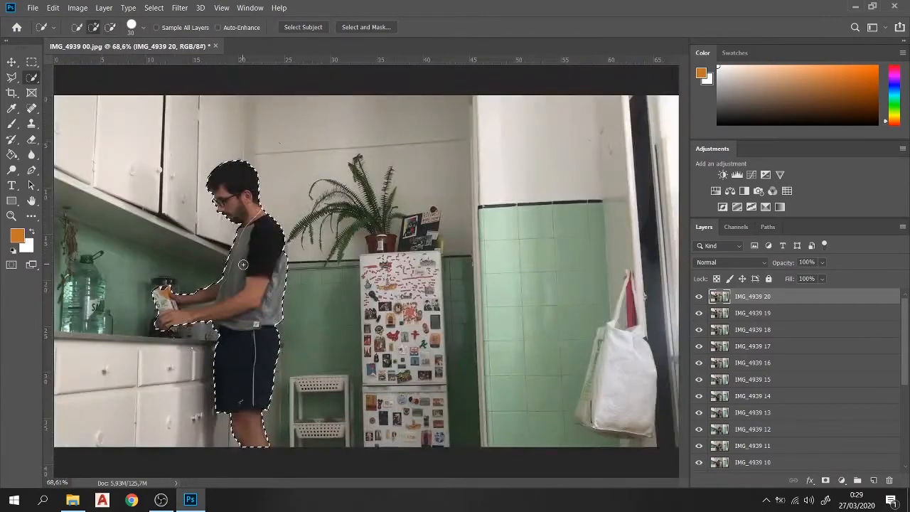
scroll(270, 277, "up", 4)
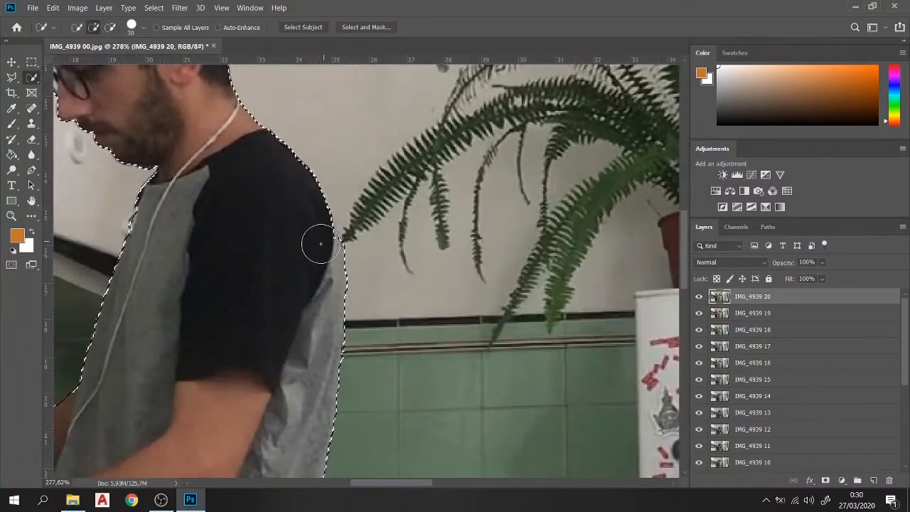
scroll(299, 240, "down", 4)
scroll(224, 277, "down", 2)
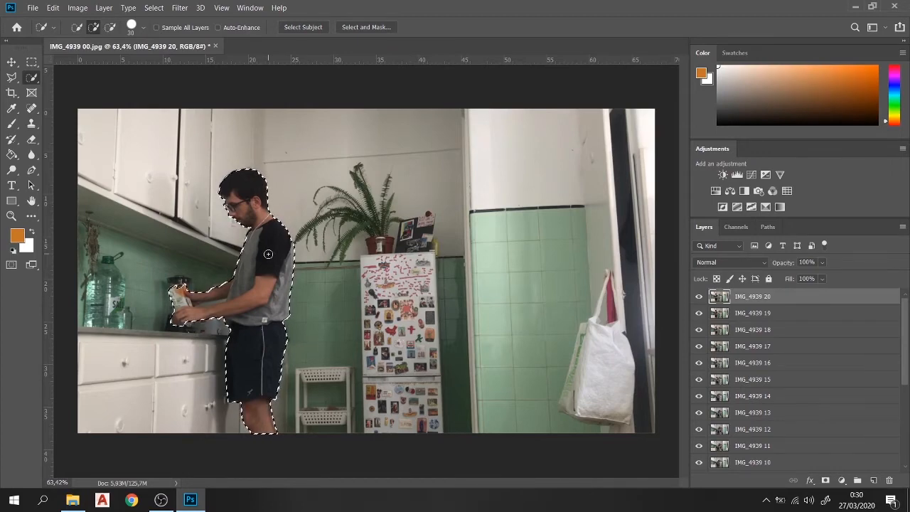
left_click(827, 481)
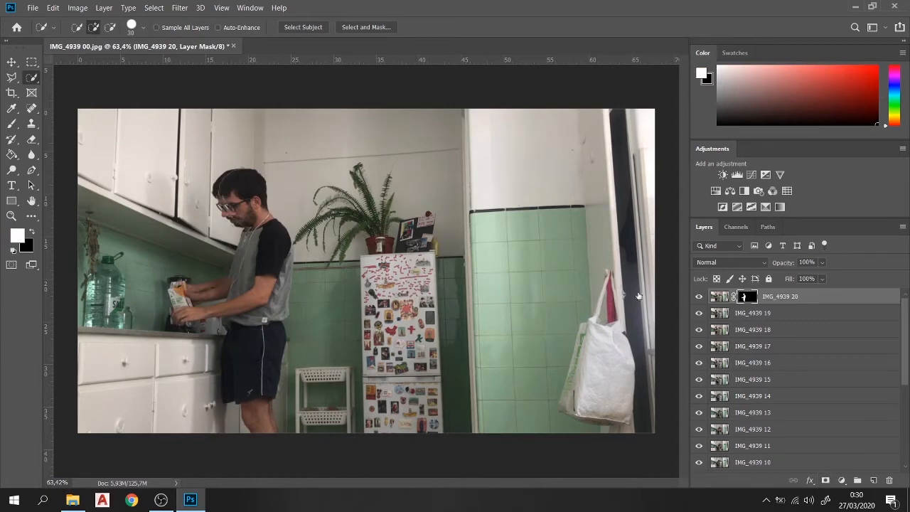
Step: Add a new layer between IMG_4939 20 and IMG_4939 19 and fill it with white using the Paint Bucket
left_click(773, 317)
left_click(874, 480)
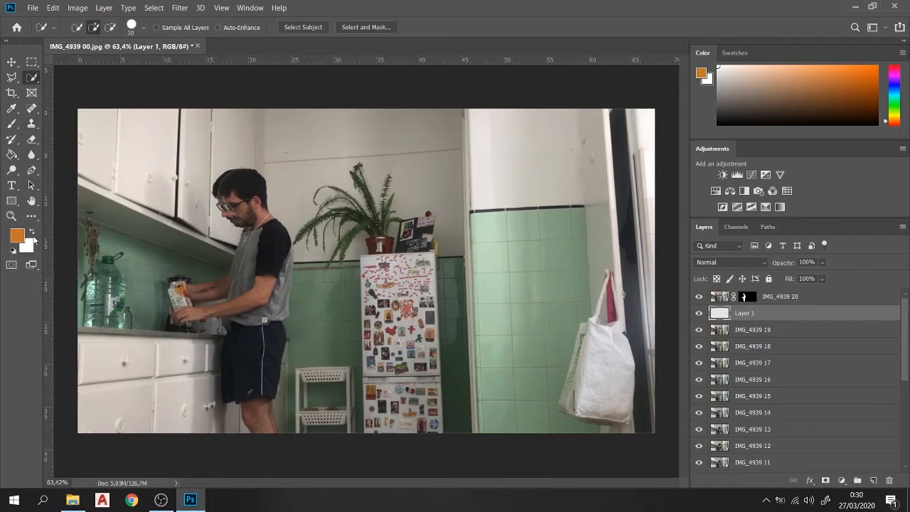
left_click(32, 234)
left_click(12, 155)
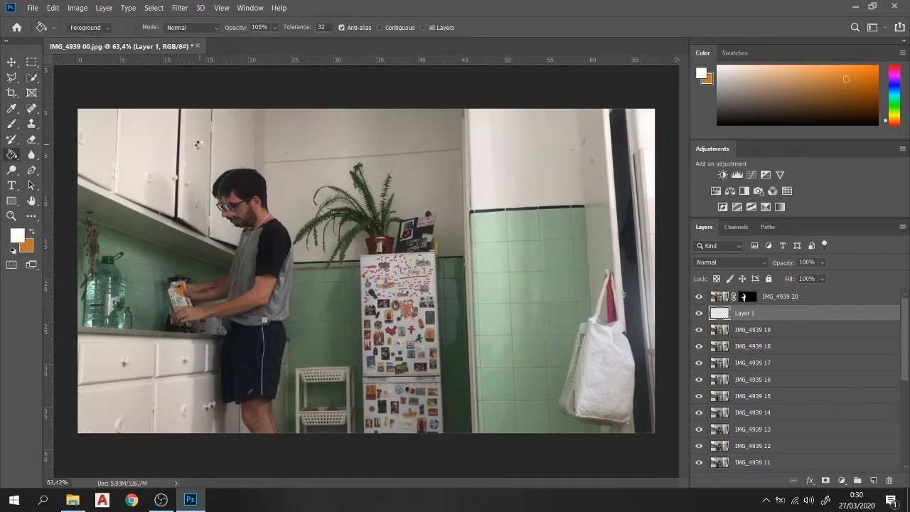
left_click(203, 149)
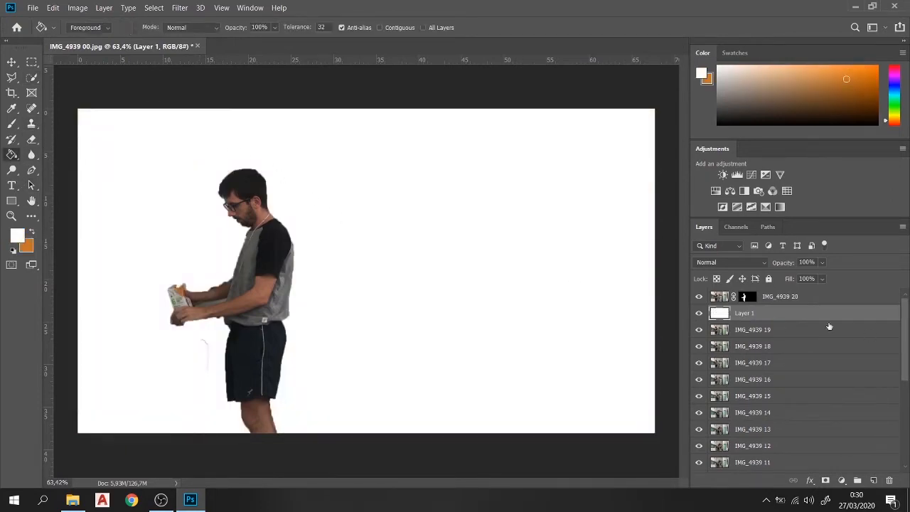
Step: Try a white brush stroke over the man's torso on the image of IMG_4939 20 and undo it
left_click(719, 296)
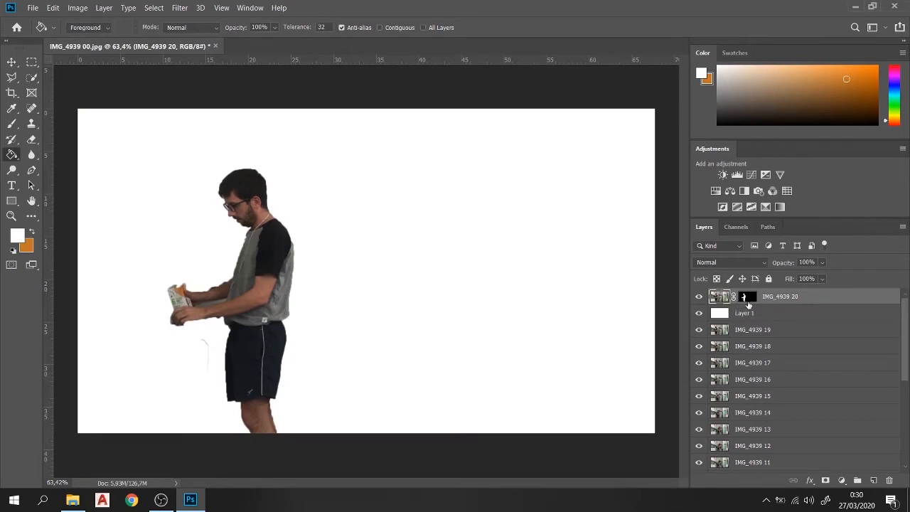
left_click(750, 299)
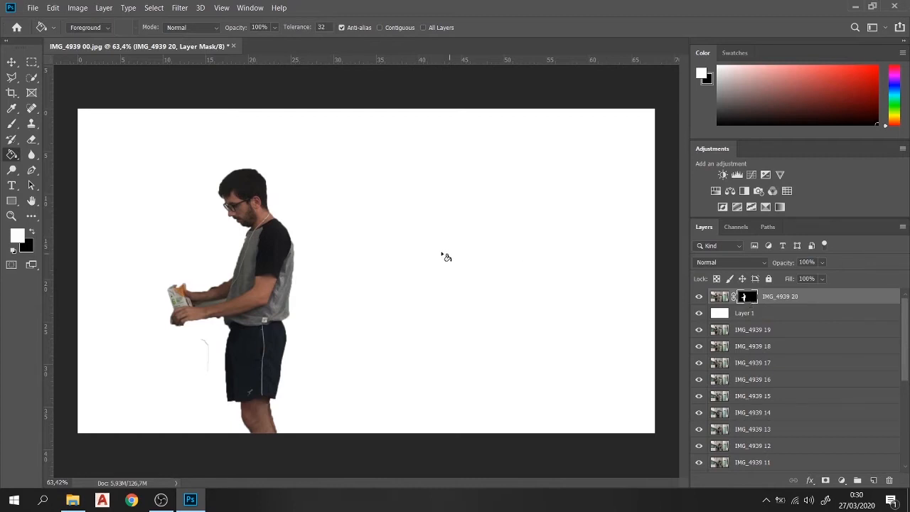
left_click(12, 124)
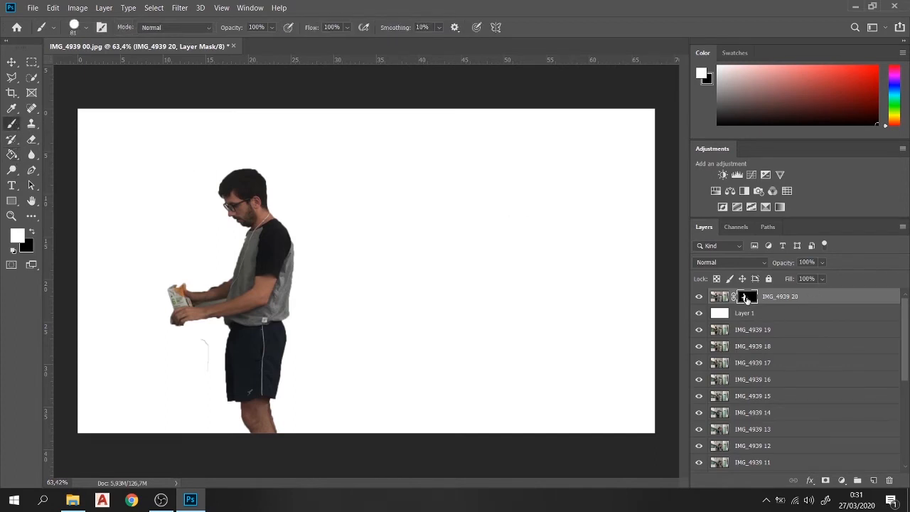
left_click(720, 296)
left_click_drag(250, 260, 267, 309)
key("ctrl+z")
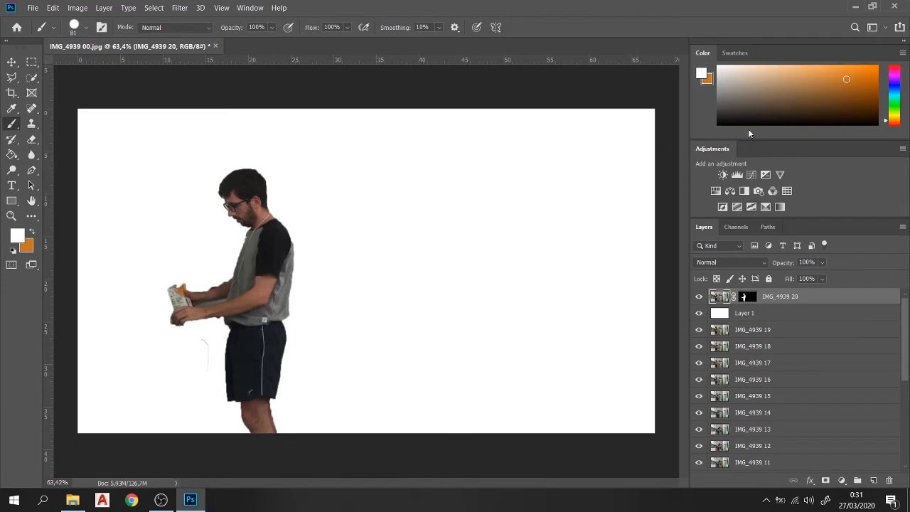
Step: Choose a near-black foreground colour, paint over the man's torso and legs on the IMG_4939 20 image, and undo the stroke
key("x")
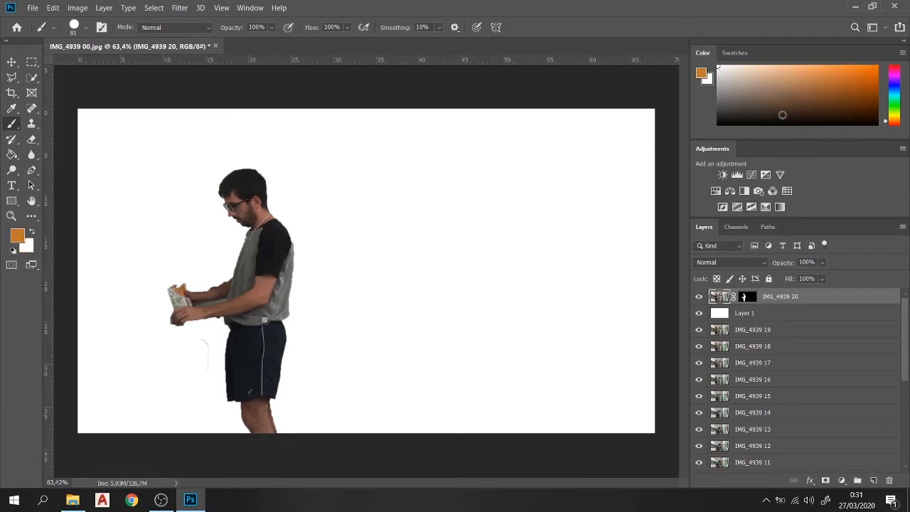
left_click(785, 119)
key("x")
mouse_move(246, 265)
left_mouse_down()
mouse_move(270, 336)
mouse_move(255, 419)
mouse_move(269, 427)
left_mouse_up()
key("ctrl+z")
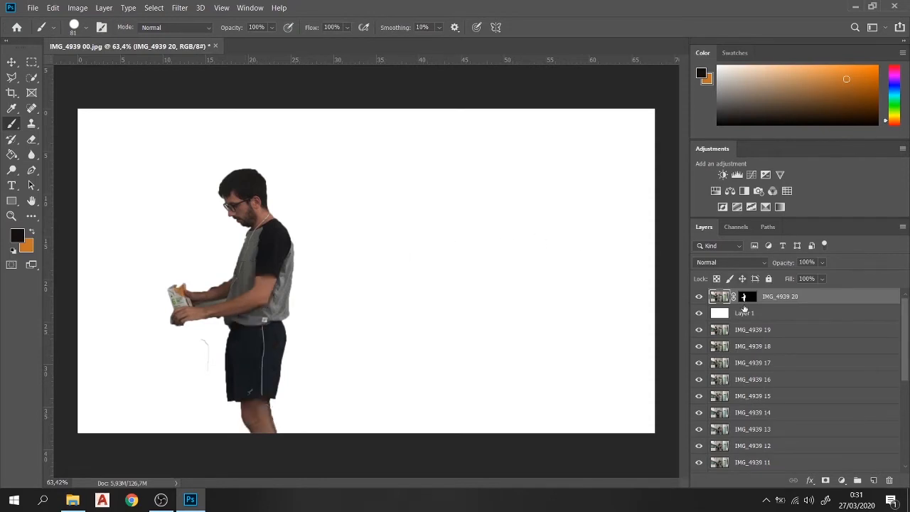
Step: Paint four white brush strokes across the fern, fridge and tile areas on the layer mask of IMG_4939 20
left_click(744, 300)
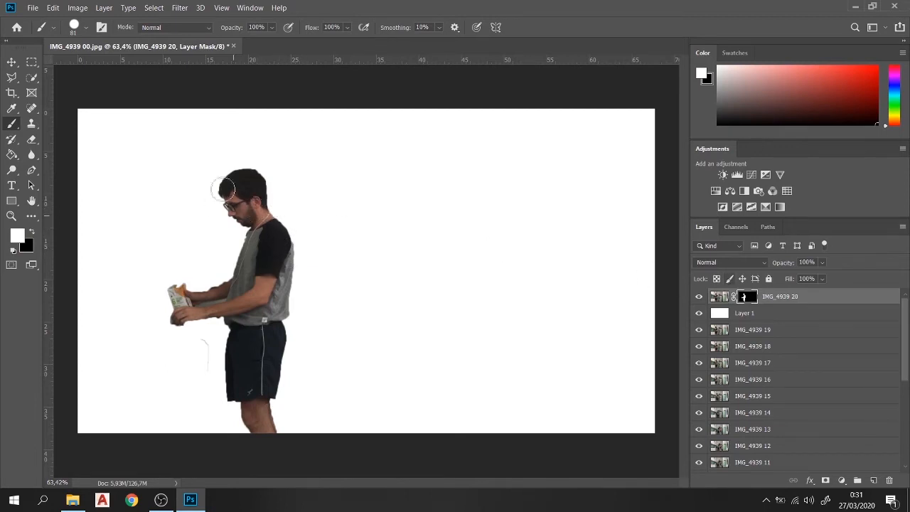
left_click_drag(269, 202, 402, 217)
mouse_move(317, 252)
left_mouse_down()
mouse_move(419, 222)
mouse_move(446, 200)
left_mouse_up()
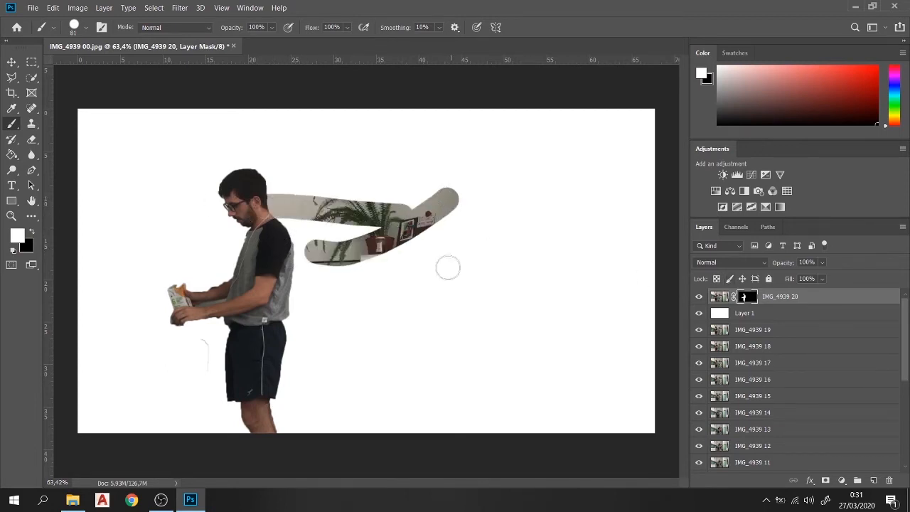
left_click_drag(447, 268, 287, 391)
left_click_drag(342, 388, 512, 286)
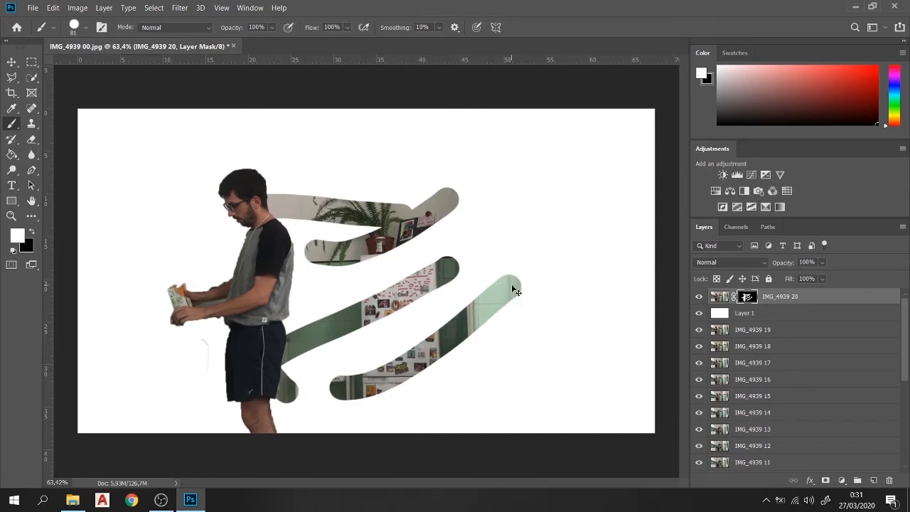
Step: Undo all the white brush strokes on the mask of IMG_4939 20
key("ctrl+z")
key("ctrl+z")
key("ctrl+z")
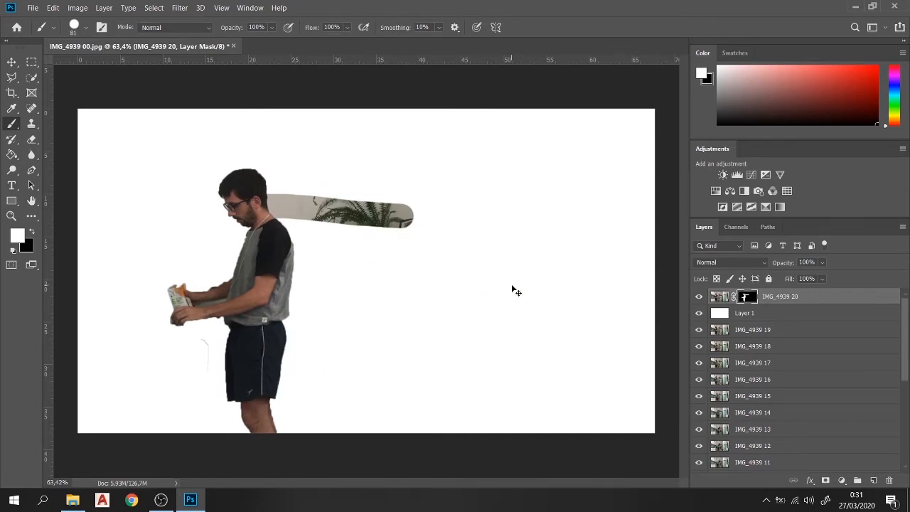
key("ctrl+z")
Step: Undo the white fill, the new layer and the layer mask to restore the selection around the man
left_click(723, 297)
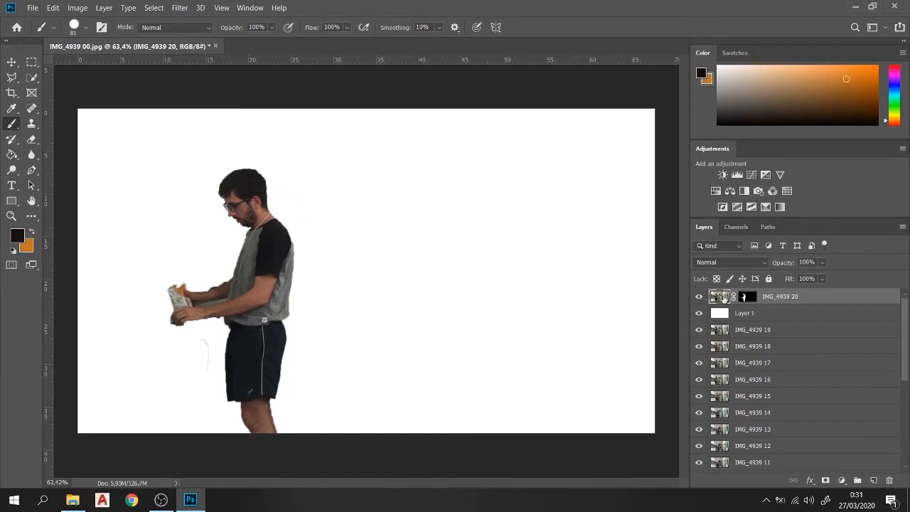
key("ctrl+z")
key("ctrl+z")
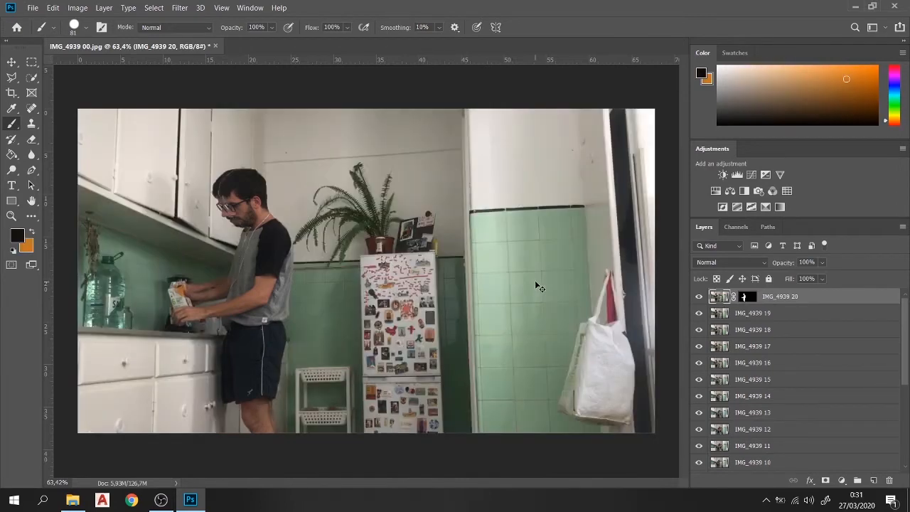
key("ctrl+z")
Step: Add an empty layer and move it directly beneath IMG_4939 20
left_click(874, 481)
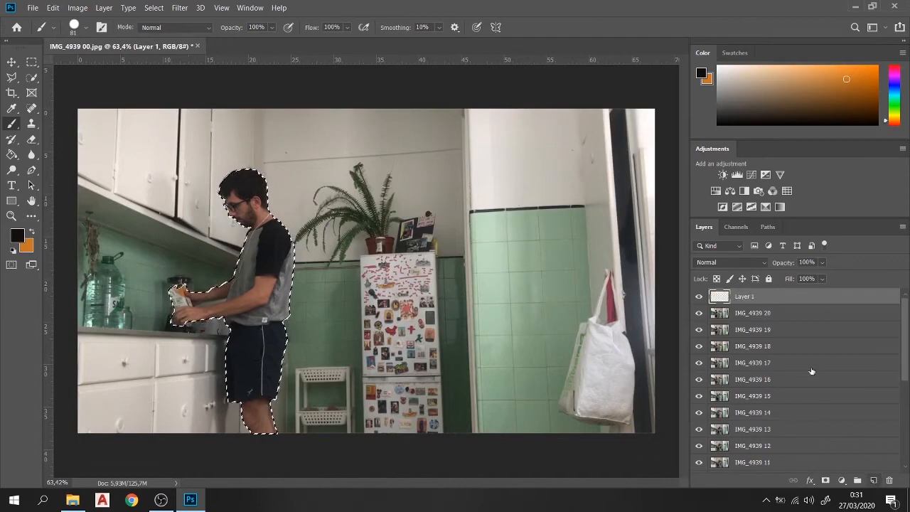
left_click_drag(742, 297, 740, 313)
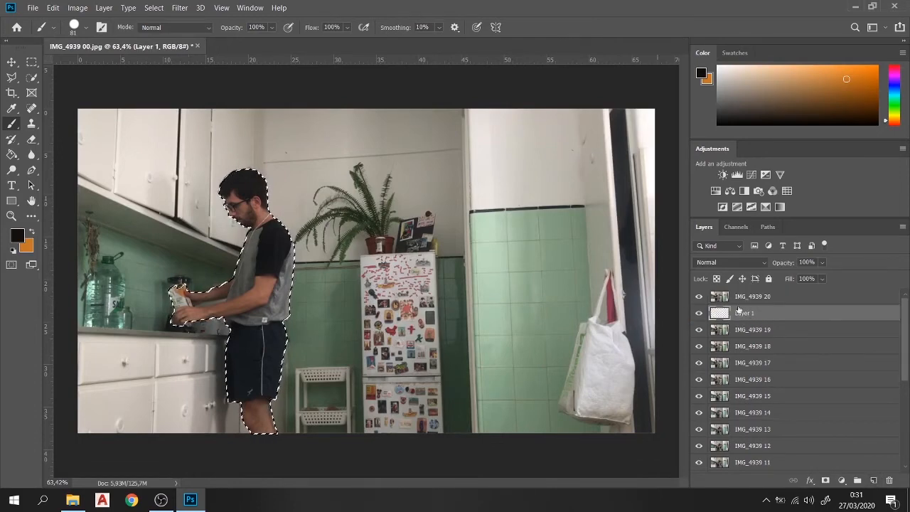
Step: Invert the selection around the man and delete the surrounding kitchen from IMG_4939 20
left_click(740, 297)
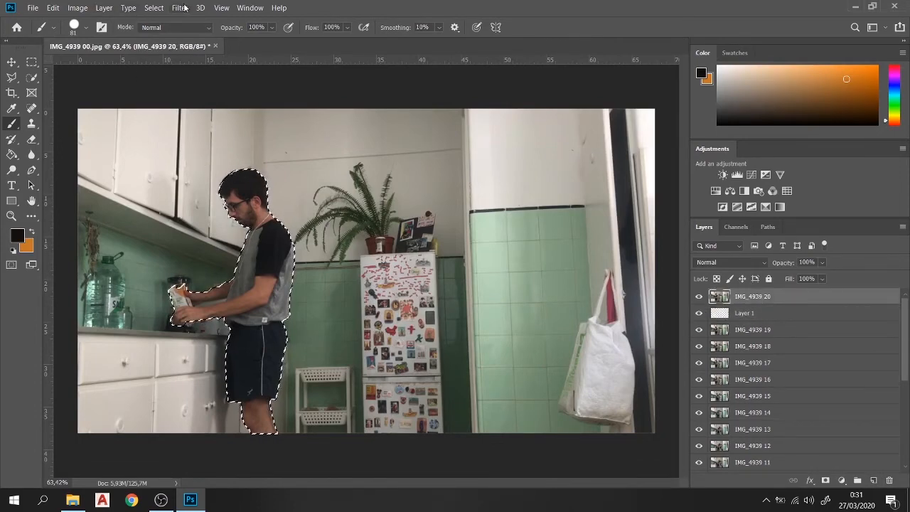
left_click(153, 7)
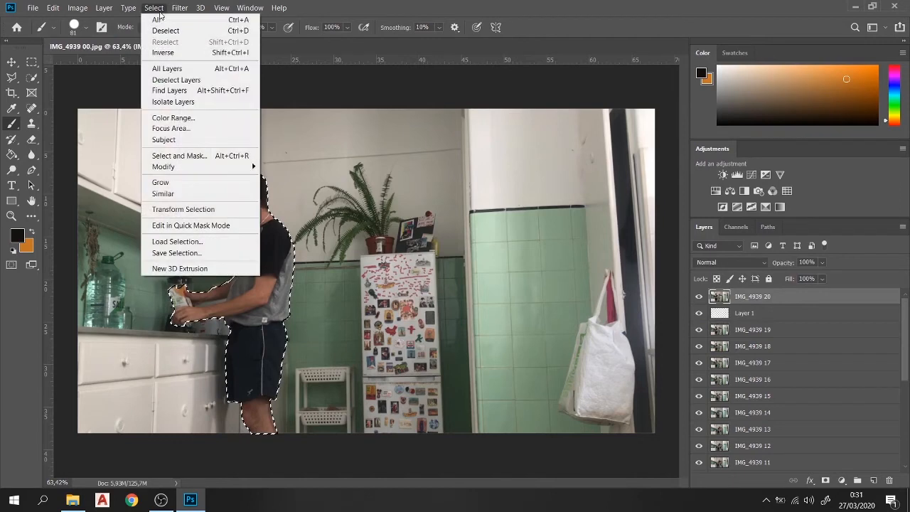
left_click(178, 53)
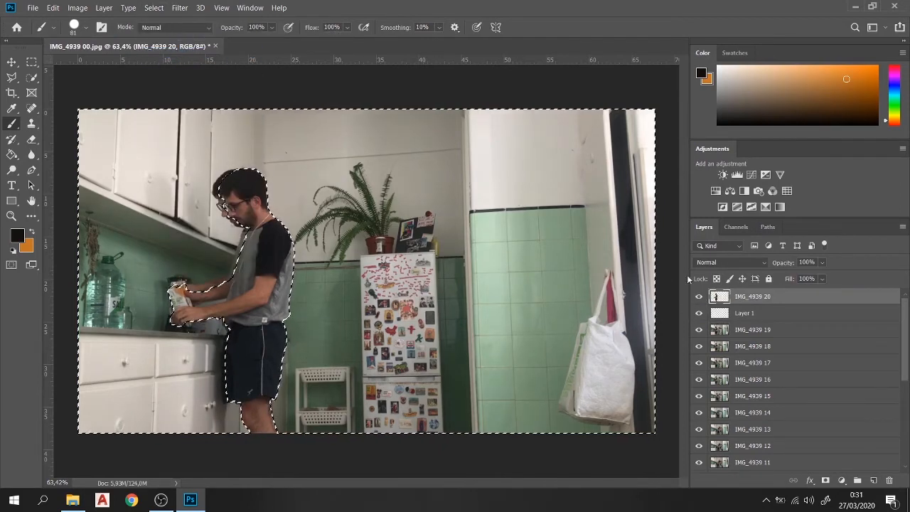
Step: Fill Layer 1 with black inside the inverted selection and deselect
left_click(744, 313)
left_click(11, 155)
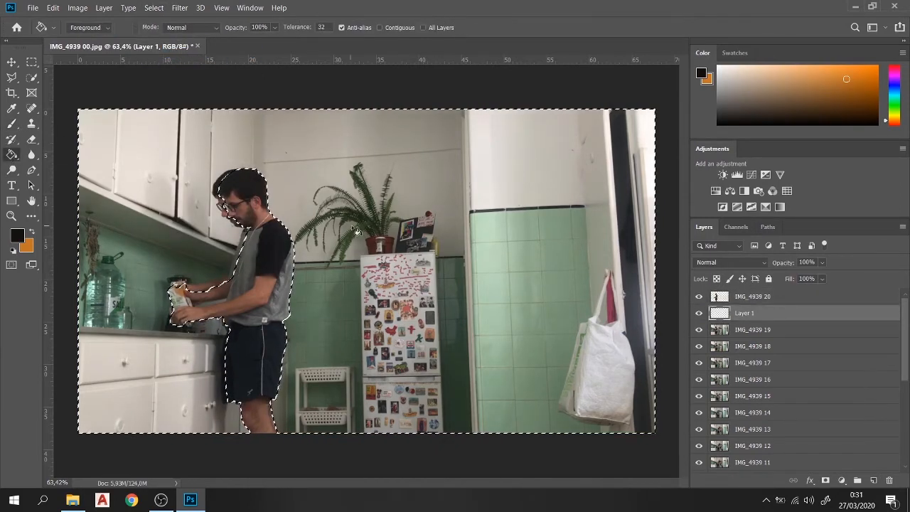
left_click(357, 231)
left_click(31, 62)
left_click(159, 86)
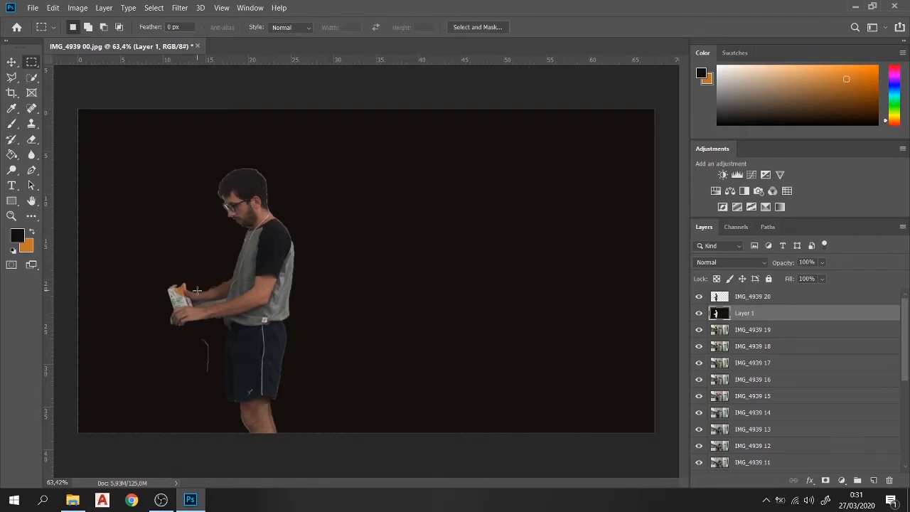
Step: Undo the black fill and the kitchen deletion, and restore the selection around the man
key("ctrl+z")
key("ctrl+z")
key("ctrl+z")
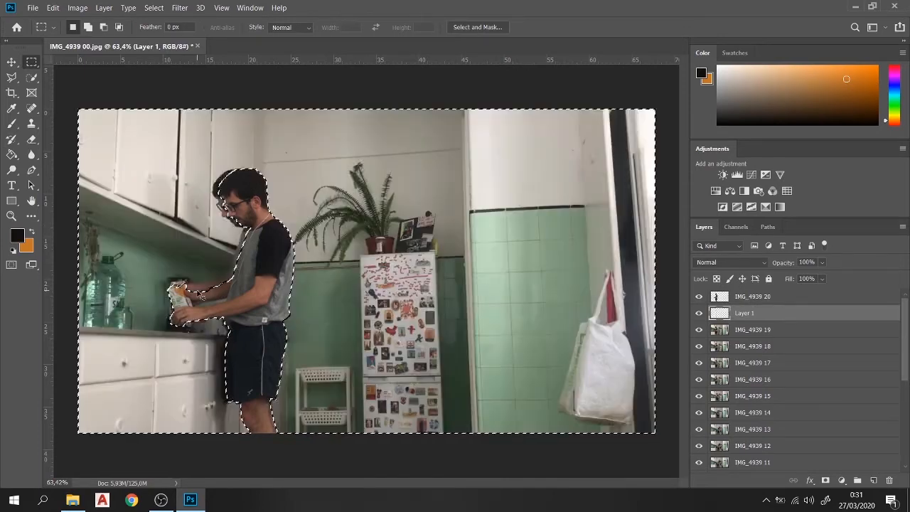
key("ctrl+shift+i")
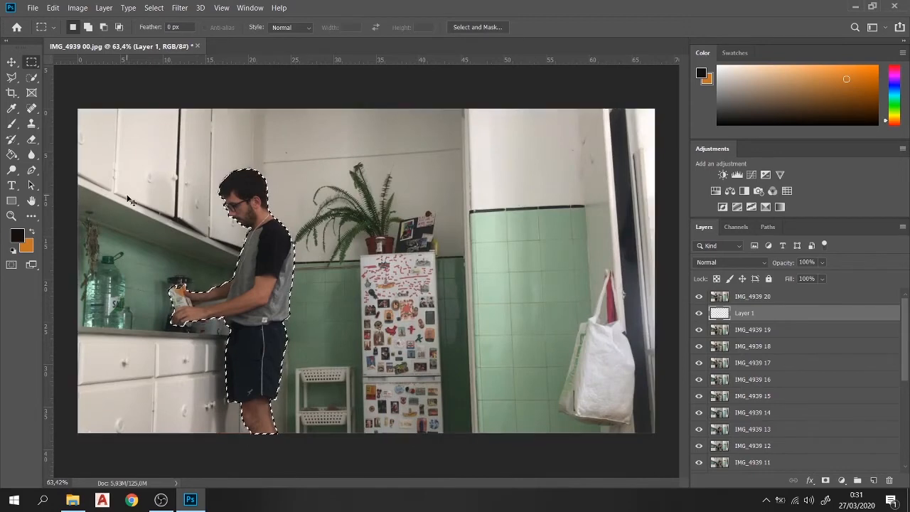
Step: Try adding a layer mask to Layer 1 from the selection and undo it
left_click(827, 482)
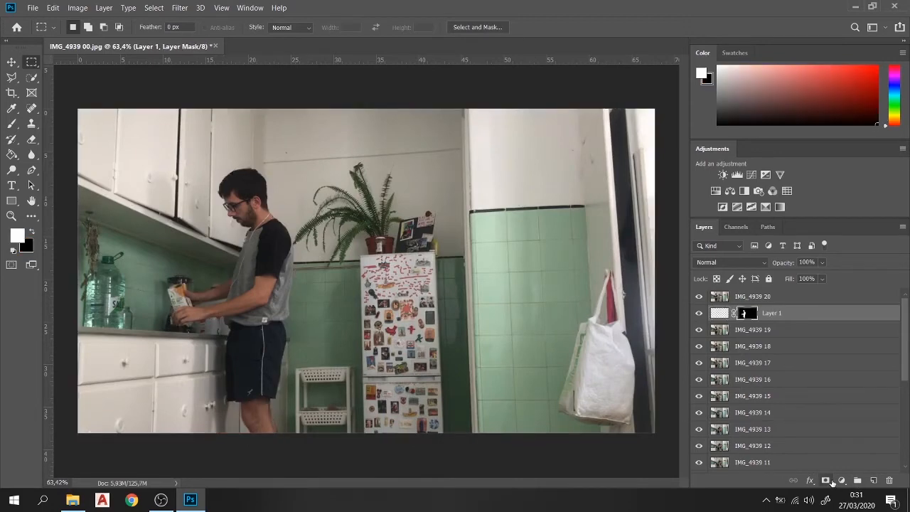
key("ctrl+z")
key("ctrl+z")
key("ctrl+z")
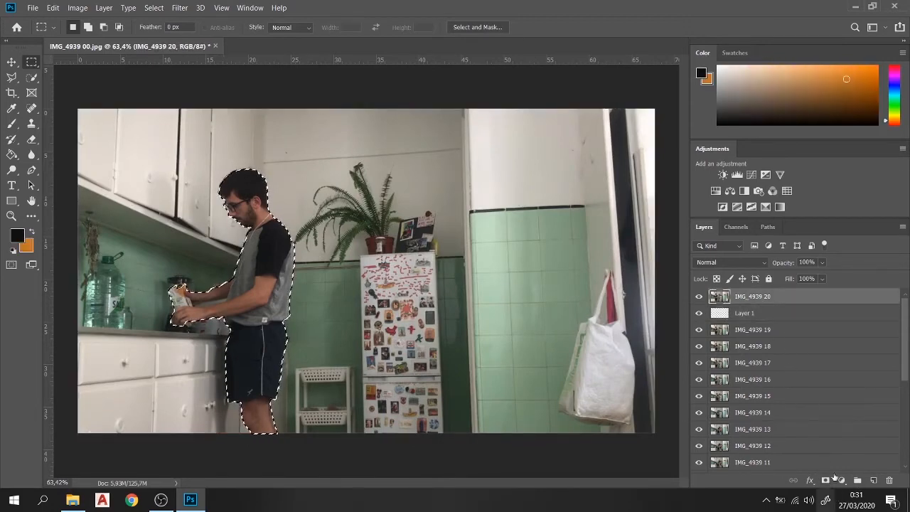
Step: Add a layer mask to IMG_4939 20 from the selection around the man and delete the empty Layer 1
left_click(746, 314)
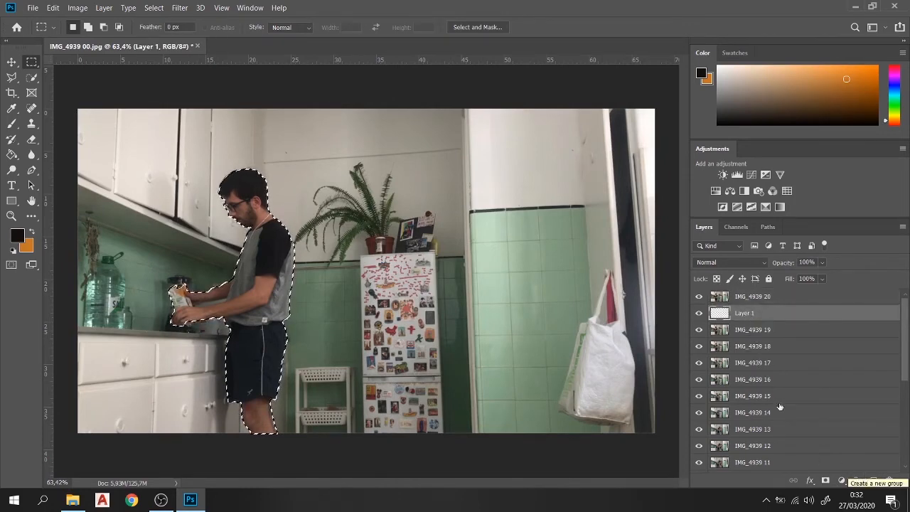
left_click(762, 299)
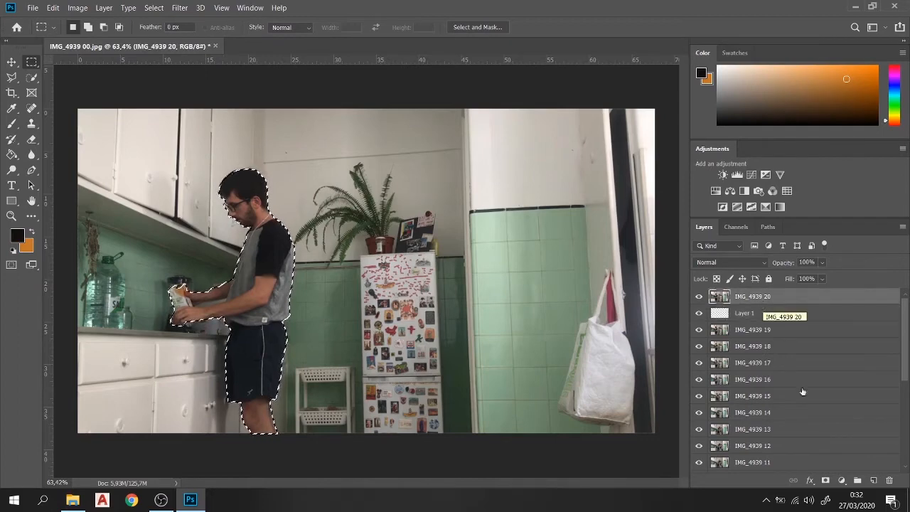
left_click(828, 481)
left_click(743, 313)
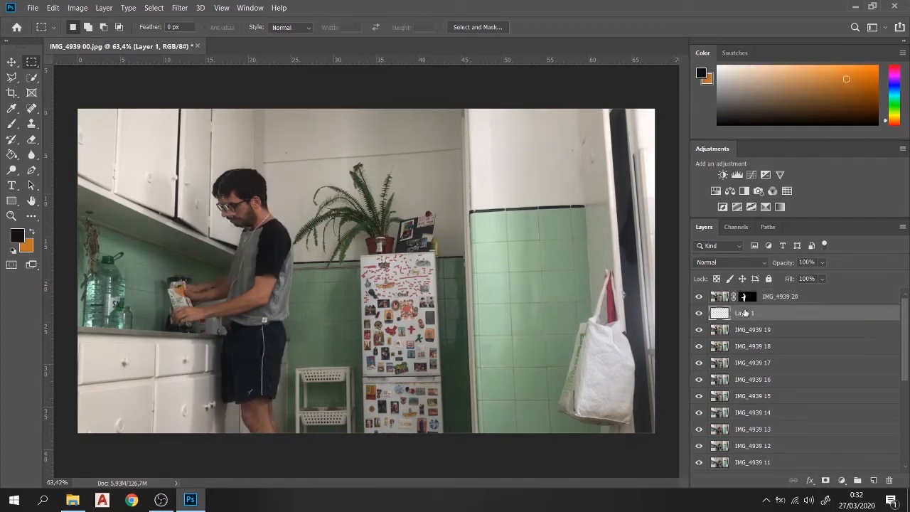
key("Delete")
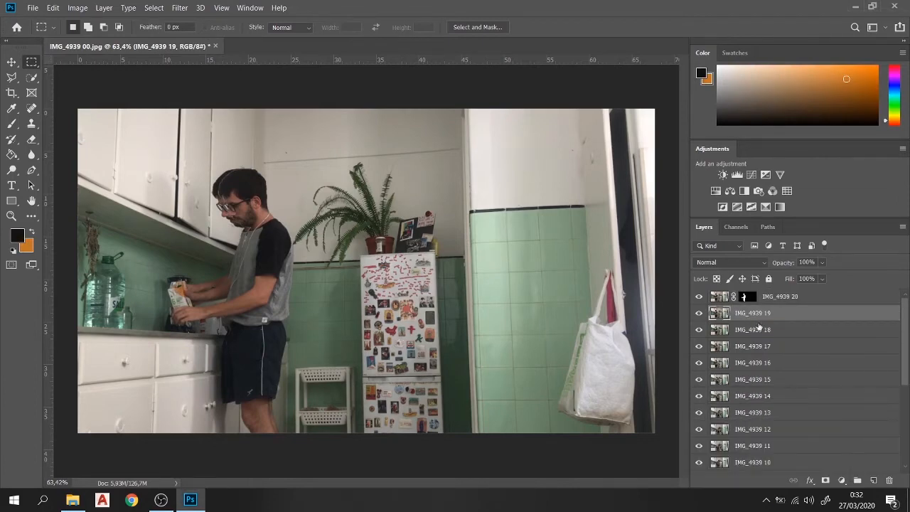
Step: Hide the photo layers from IMG_4939 20 down to IMG_4939 13
left_click(697, 297)
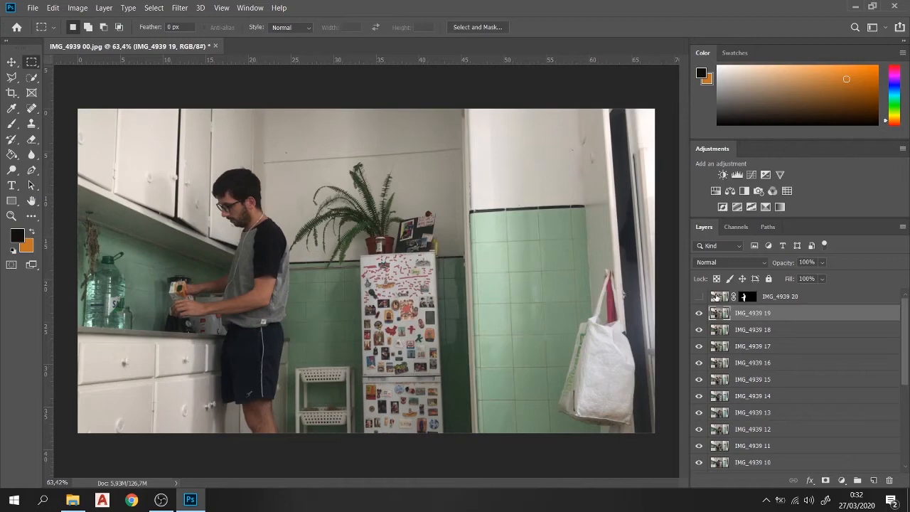
left_click_drag(698, 313, 698, 412)
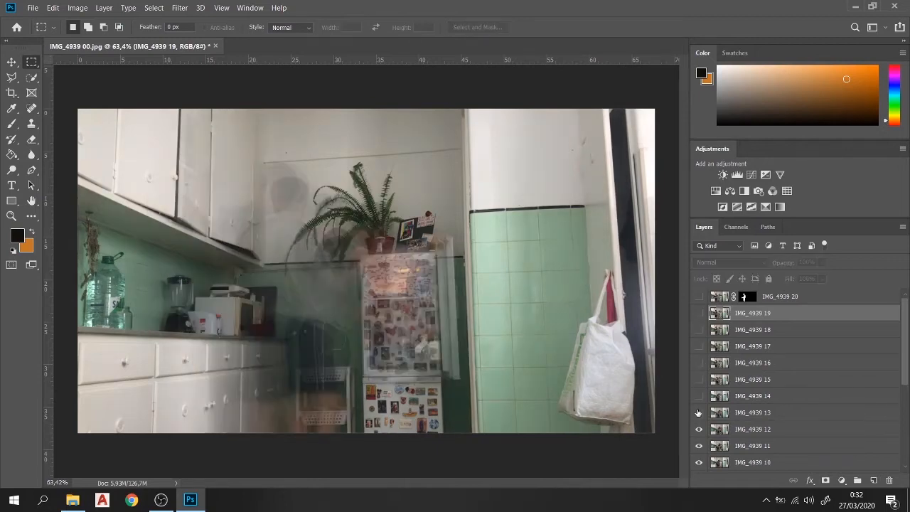
Step: Select the layers from IMG_4939 12 down to Fondo and set their opacity to 100%
scroll(720, 381, "down", 2)
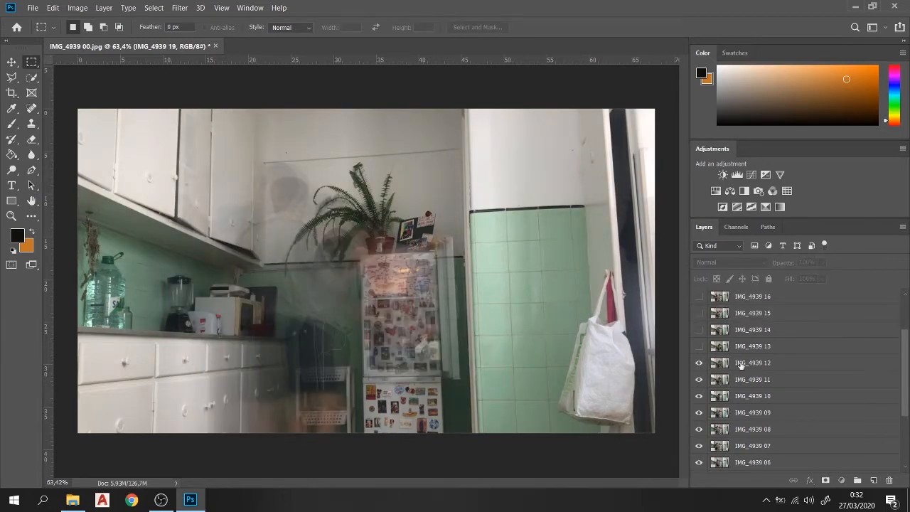
left_click(740, 365)
scroll(739, 384, "down", 3)
left_click(758, 465, "shift")
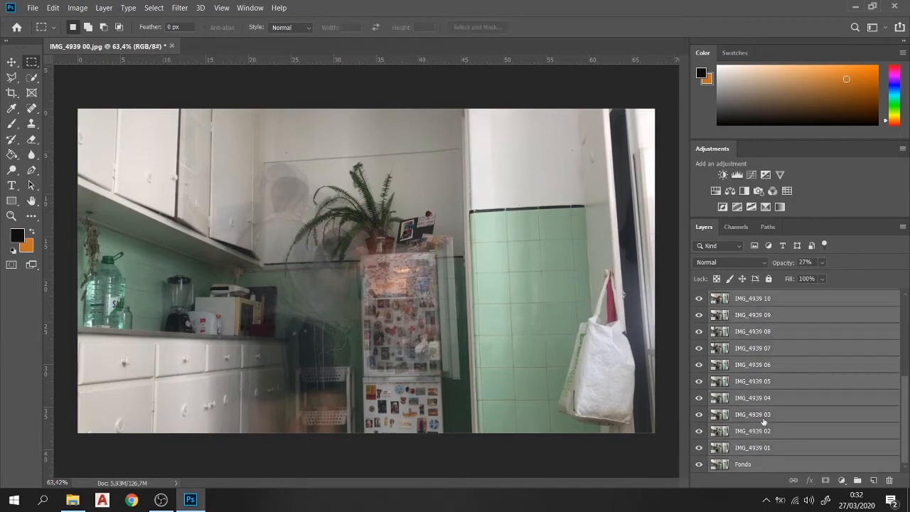
left_click(822, 263)
left_click_drag(821, 278, 865, 277)
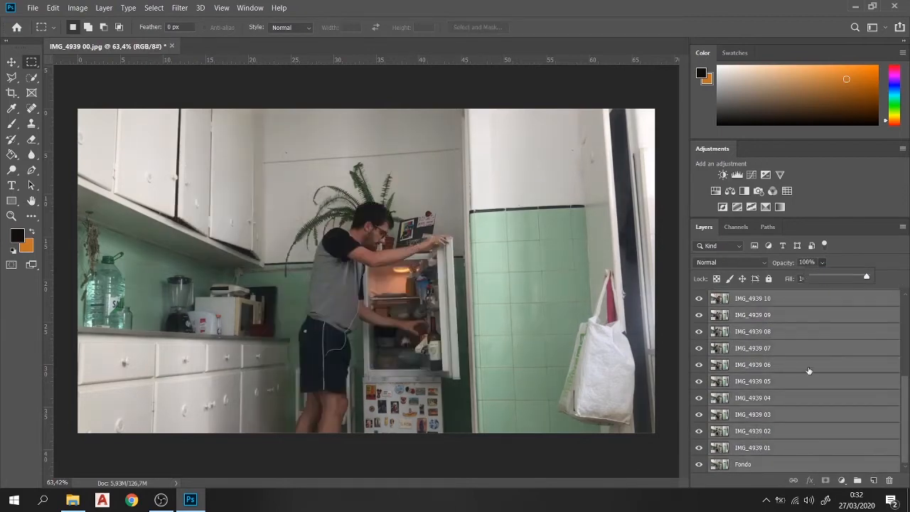
Step: Select only the IMG_4939 12 layer and activate the Quick Selection tool
scroll(788, 410, "up", 2)
scroll(787, 411, "up", 2)
left_click(745, 386)
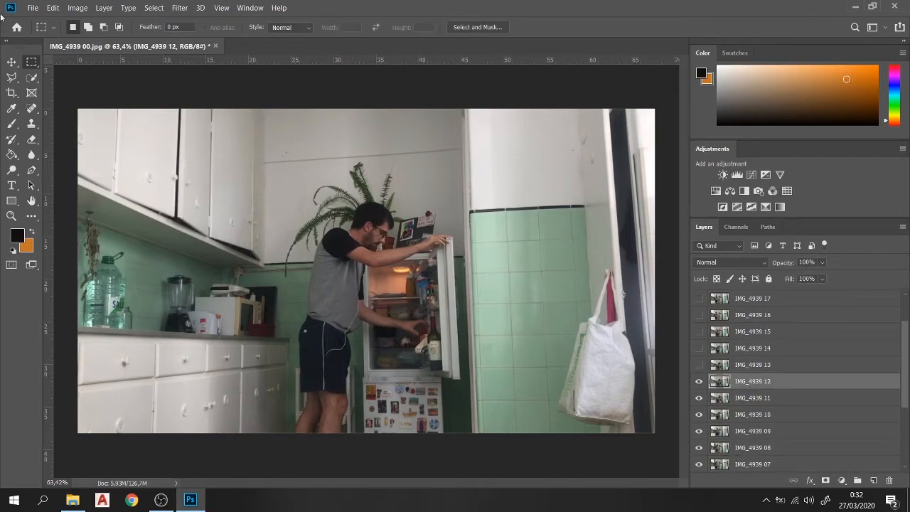
left_click(31, 78)
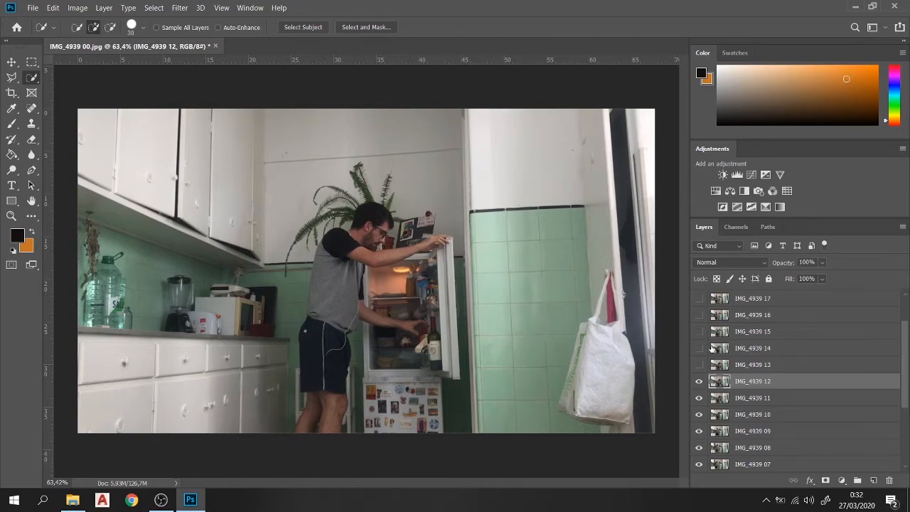
Step: Preview the IMG_4939 19 layer by showing it briefly and hiding it again
scroll(712, 347, "up", 2)
left_click(700, 313)
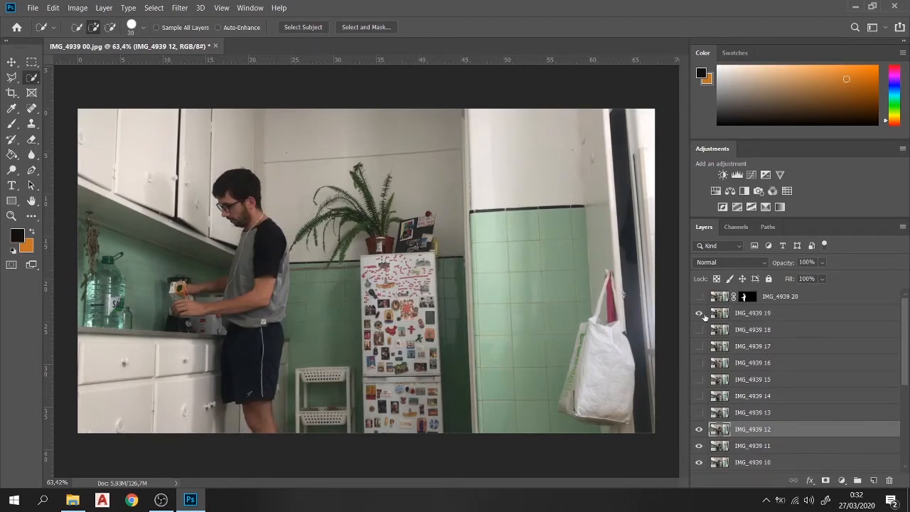
left_click(700, 313)
Step: Hide the layers from IMG_4939 12 down to IMG_4939 01 to view the background, and show them again
scroll(703, 317, "down", 5)
left_click_drag(699, 297, 699, 449)
left_click(699, 449)
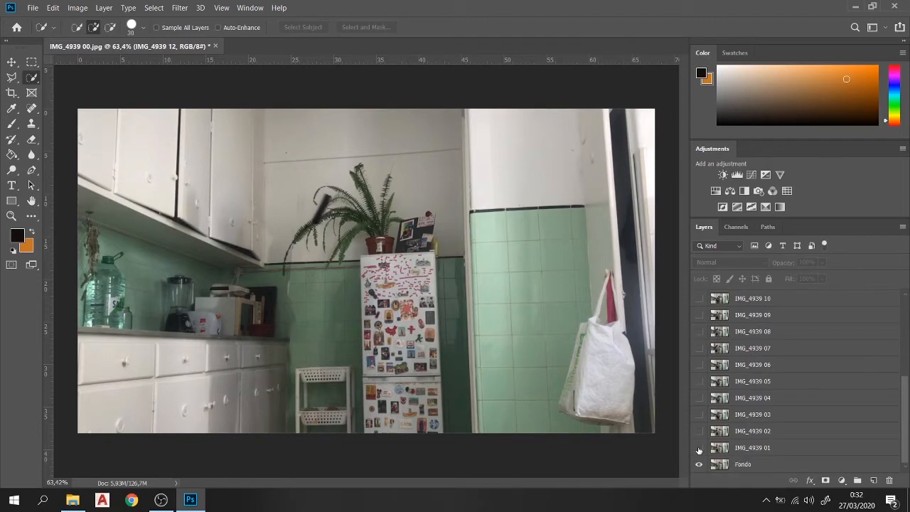
left_click(698, 331)
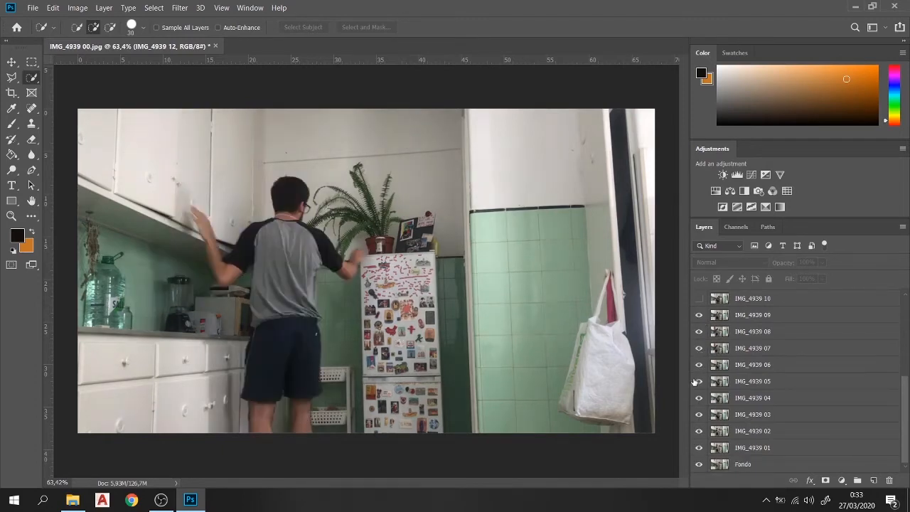
scroll(695, 383, "up", 1)
left_click(699, 315)
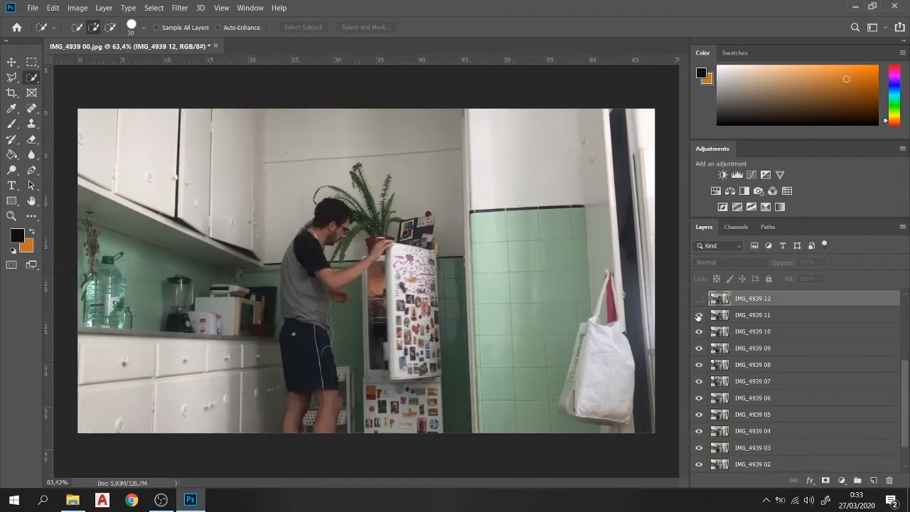
left_click(699, 299)
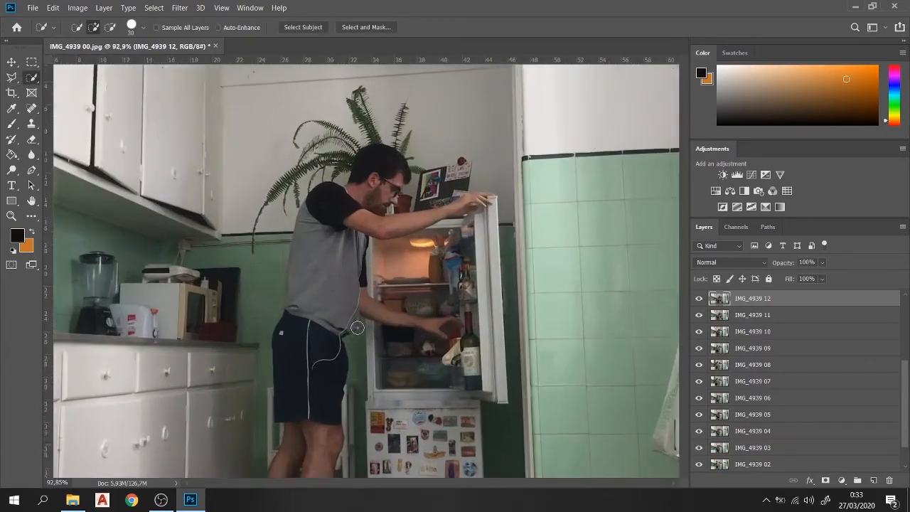
Step: Try quick-selecting the man and the open fridge on IMG_4939 12, and undo the fridge selection
scroll(352, 313, "up", 2)
mouse_move(330, 271)
left_mouse_down()
mouse_move(316, 294)
mouse_move(305, 366)
mouse_move(319, 409)
mouse_move(310, 450)
left_mouse_up()
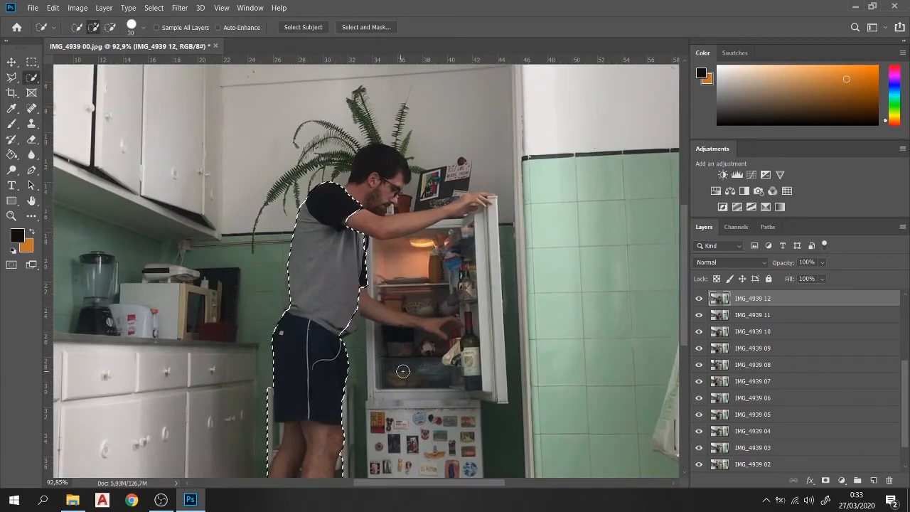
mouse_move(393, 377)
left_mouse_down()
mouse_move(386, 275)
mouse_move(402, 252)
mouse_move(470, 231)
mouse_move(480, 269)
left_mouse_up()
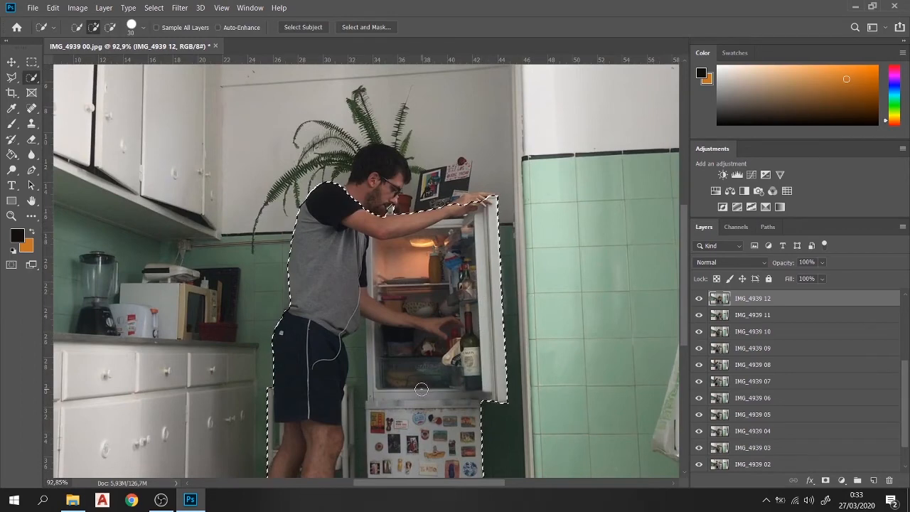
key("ctrl+z")
key("ctrl+z")
key("ctrl+z")
key("ctrl+z")
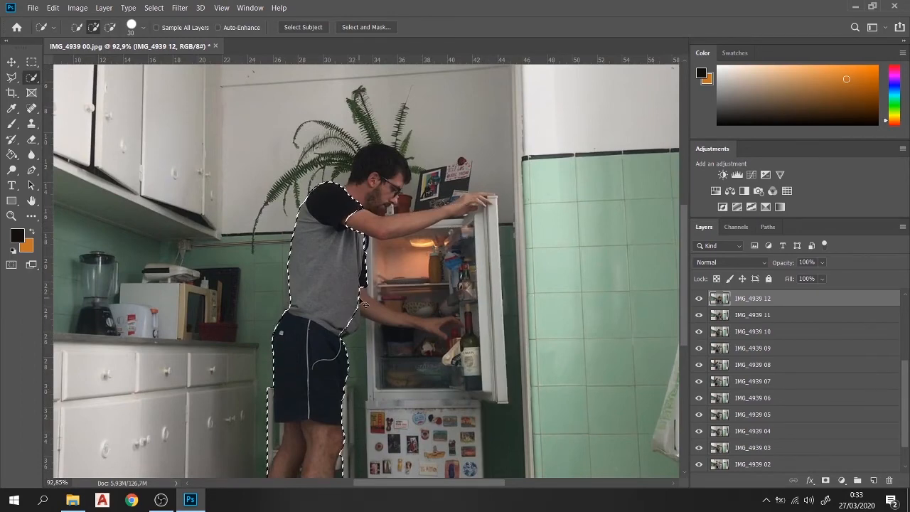
Step: Try a Polygonal Lasso outline loosely around the man's upper body and the open fridge, and deselect it
left_click(12, 78)
left_click_drag(290, 386, 329, 307)
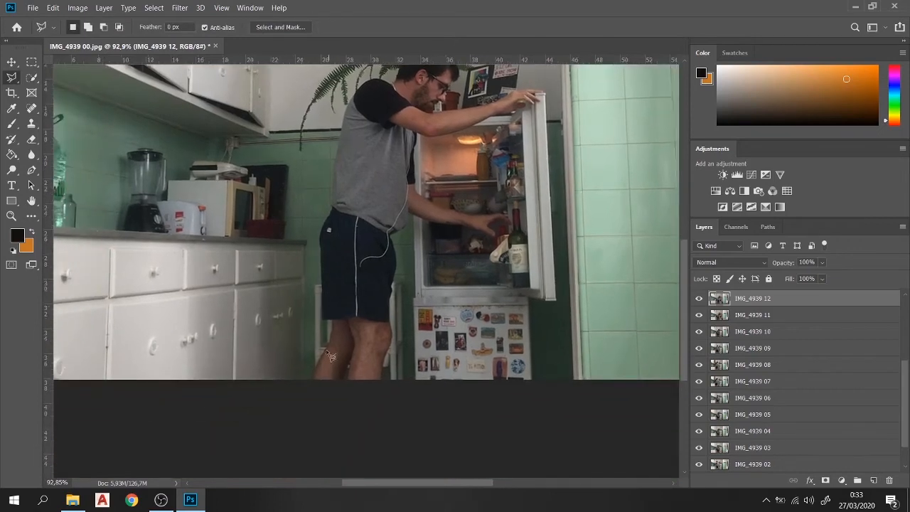
scroll(319, 380, "up", 6)
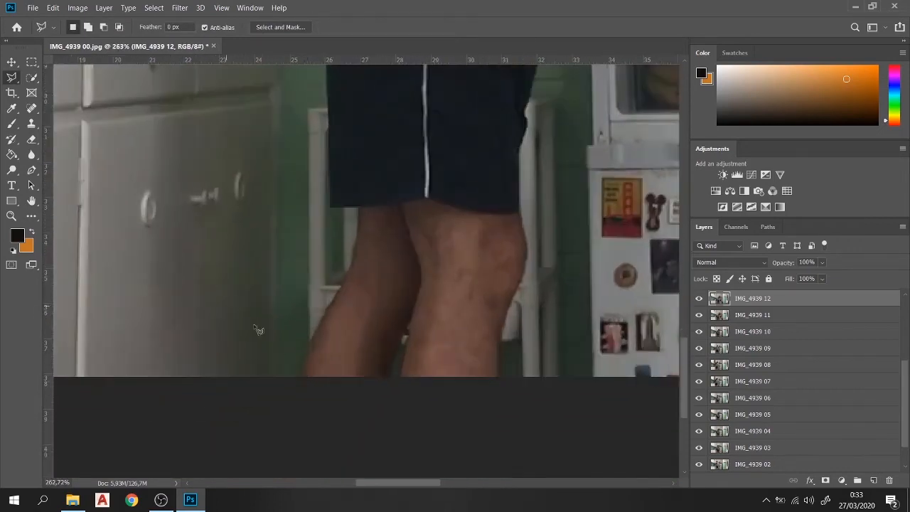
scroll(259, 330, "down", 6)
scroll(269, 219, "up", 1)
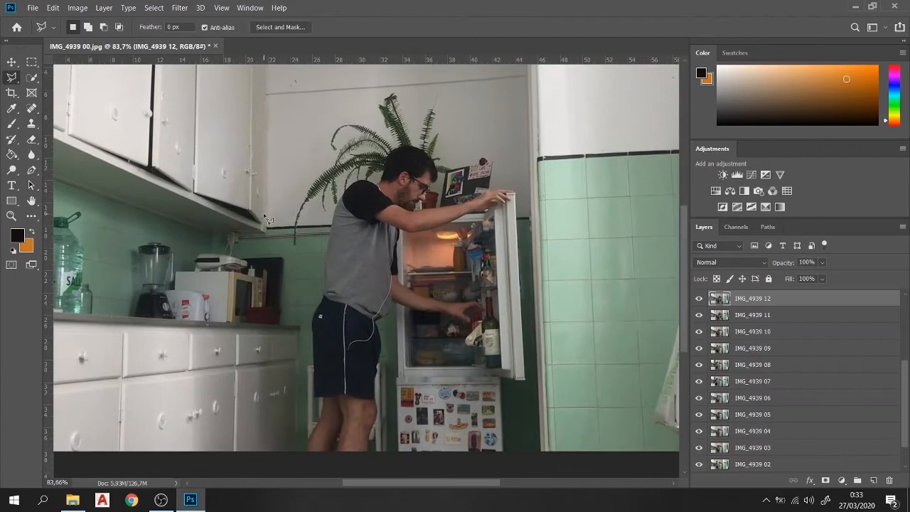
left_click(359, 116)
left_click(501, 134)
left_click(536, 392)
left_click(435, 386)
left_click(247, 283)
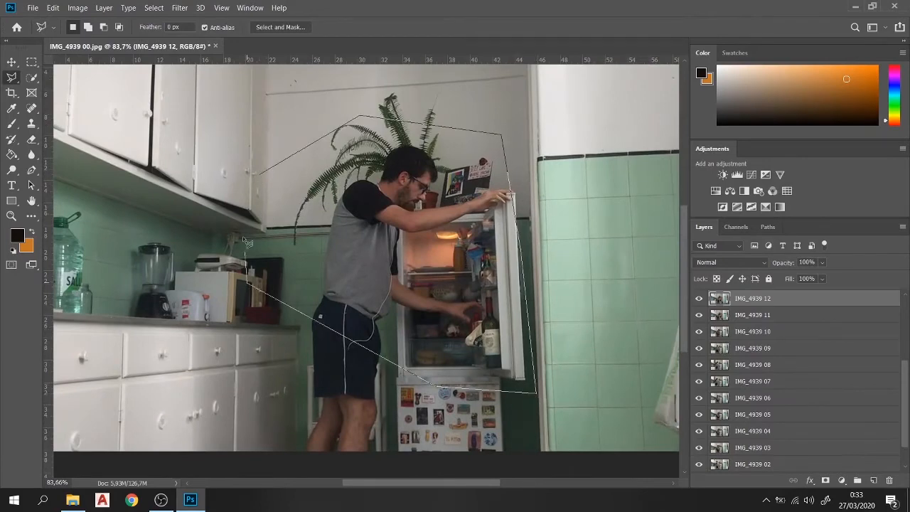
left_click(244, 230)
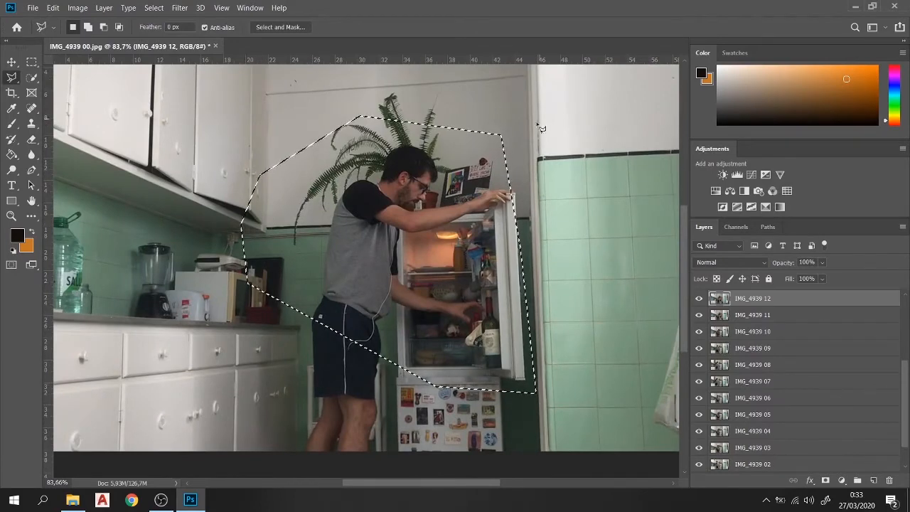
key("ctrl+d")
Step: Try a four-sided Polygonal Lasso outline from behind the man's shoulder across the open fridge door
left_click(307, 187)
left_click(532, 102)
left_click(580, 238)
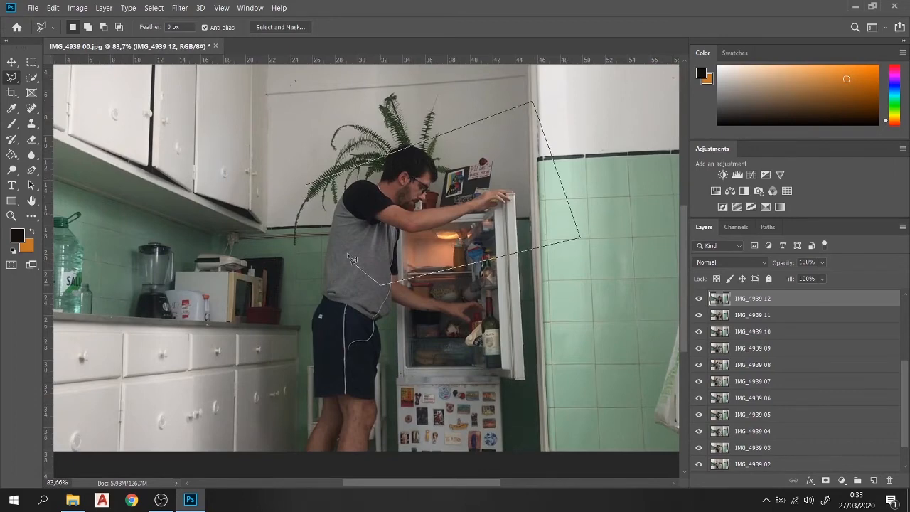
left_click(381, 284)
left_click(307, 187)
Step: Outline a five-sided polygonal selection from the counter around the man's upper body to the fridge door
left_click(237, 312)
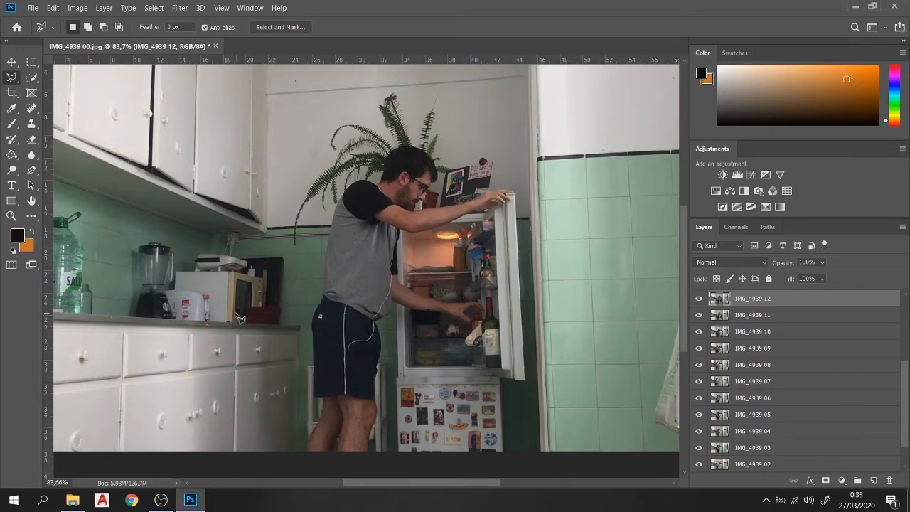
left_click(244, 138)
left_click(419, 122)
left_click(517, 293)
double_click(264, 382)
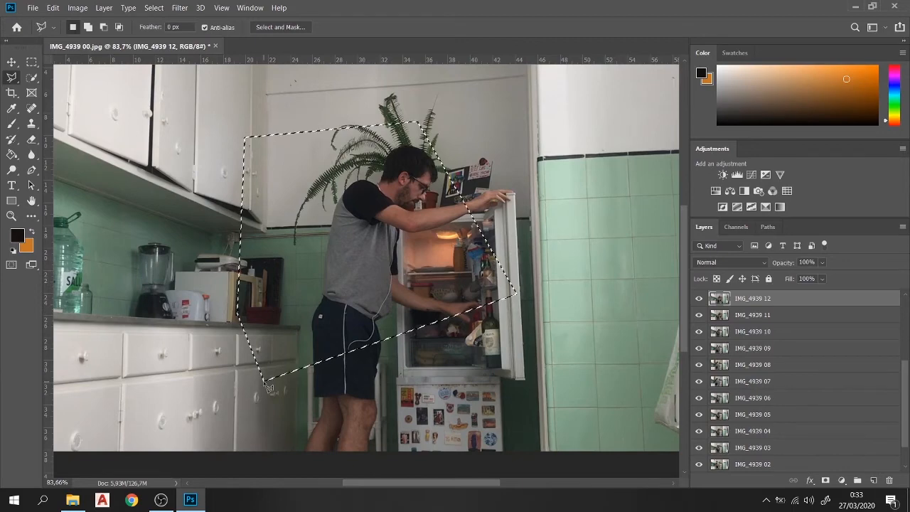
Step: Add a polygonal area around the man's shorts and the lower fridge to the existing selection
key("shift")
left_click(311, 389, "shift")
left_click(306, 310)
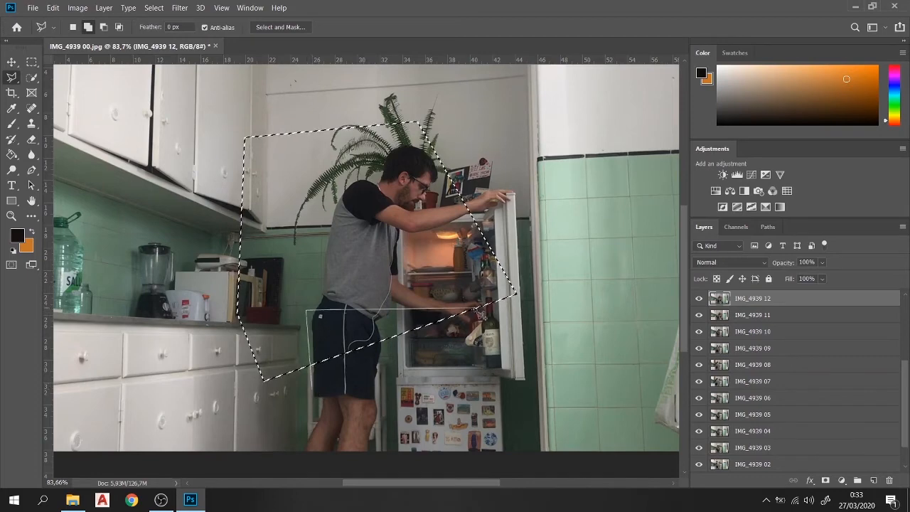
left_click(477, 309)
left_click(478, 395)
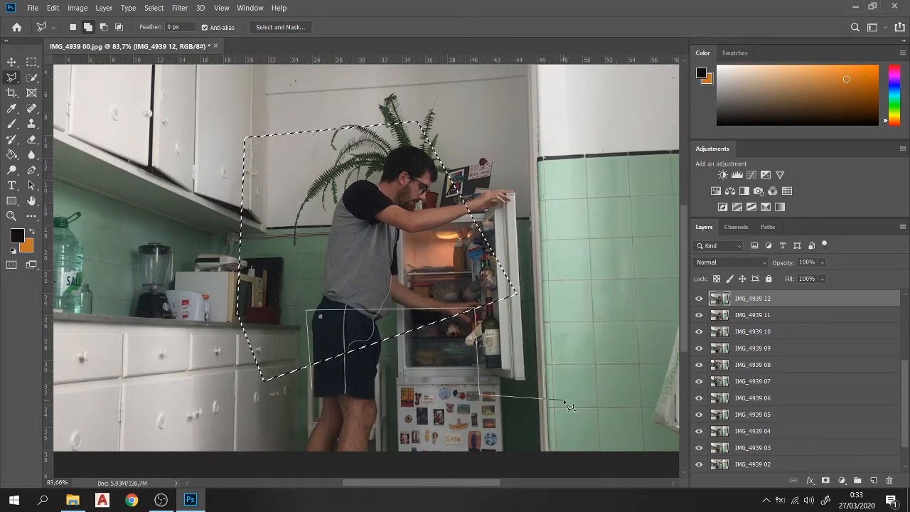
left_click(402, 419)
double_click(351, 425)
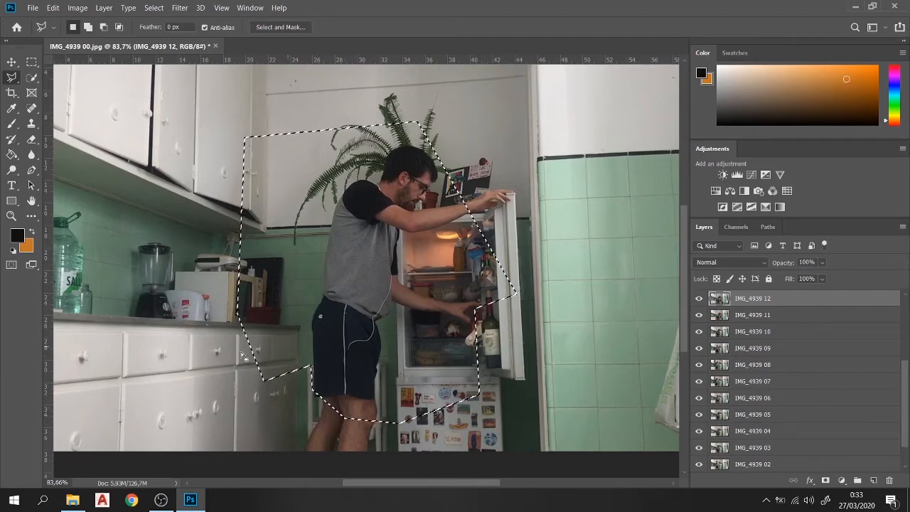
Step: Subtract a polygonal area covering the lower cabinets and the man's shorts from the selection
left_click(199, 369, "alt")
left_click(300, 243)
left_click(398, 331)
left_click(418, 437)
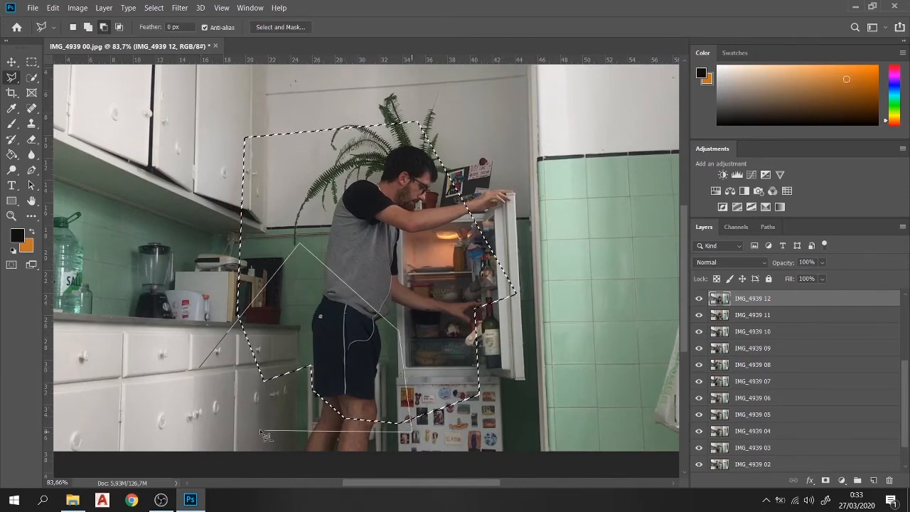
double_click(234, 419)
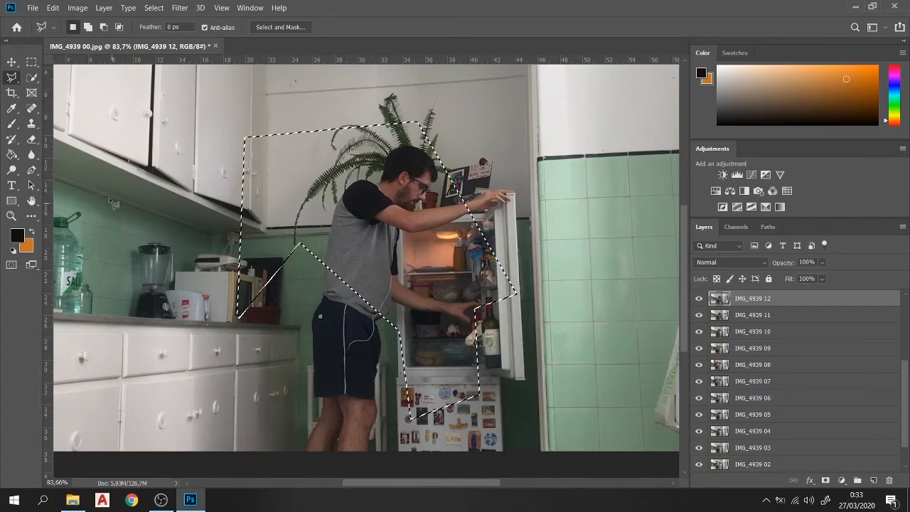
Step: Clear the demonstration selection and try tracing the man's rear leg with the Polygonal Lasso
left_click(151, 9)
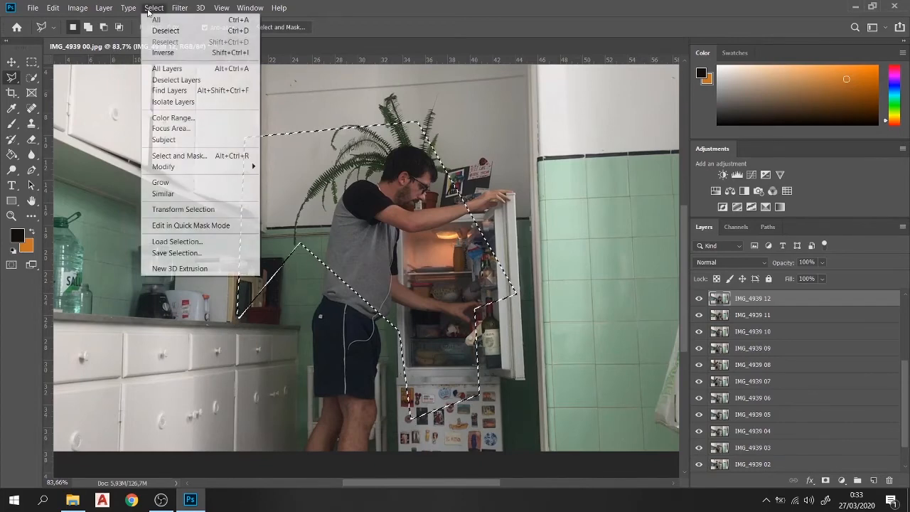
left_click(176, 30)
scroll(315, 427, "up", 3)
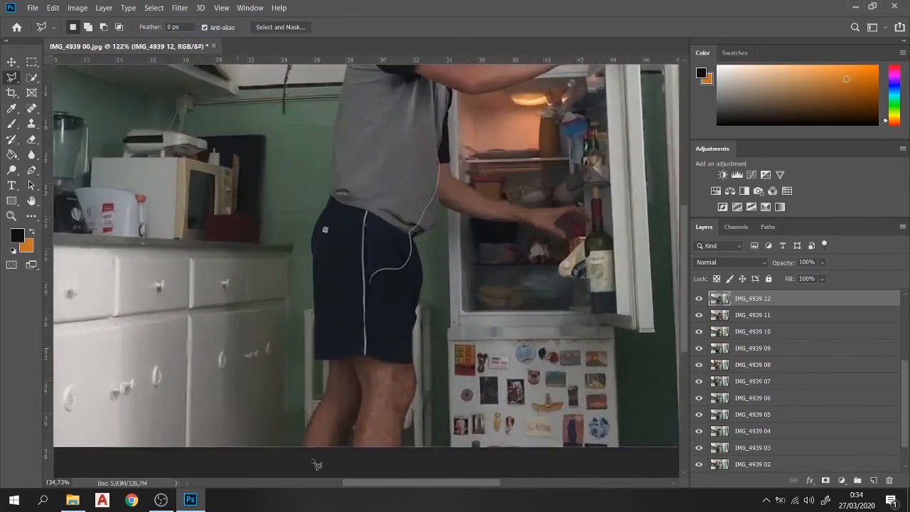
scroll(316, 464, "up", 2)
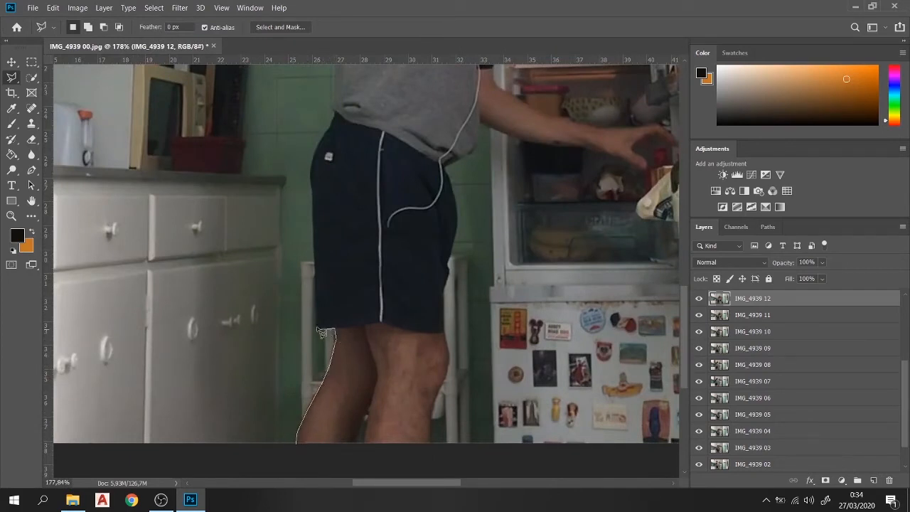
key("Escape")
Step: Quick-select the man's legs, shorts, shirt and head on IMG_4939 12
left_click(31, 78)
scroll(355, 284, "down", 3)
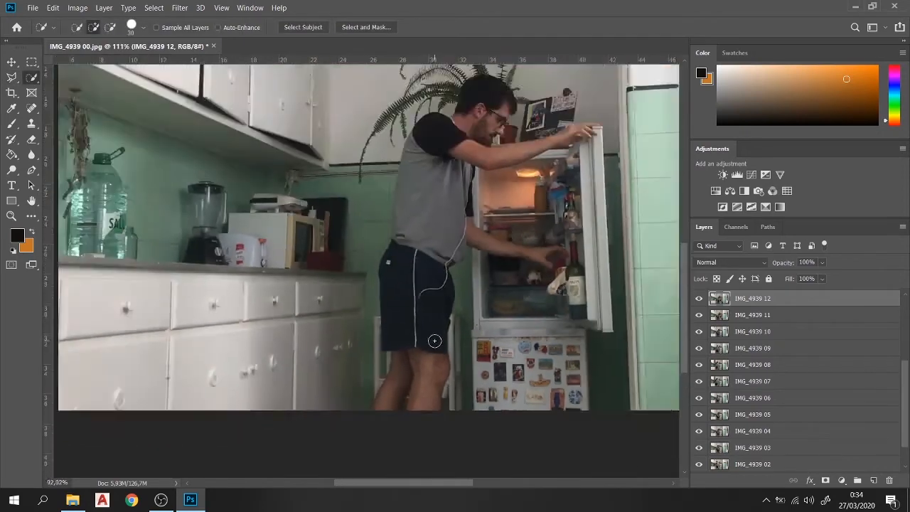
mouse_move(419, 234)
left_mouse_down()
mouse_move(411, 283)
mouse_move(444, 272)
left_mouse_up()
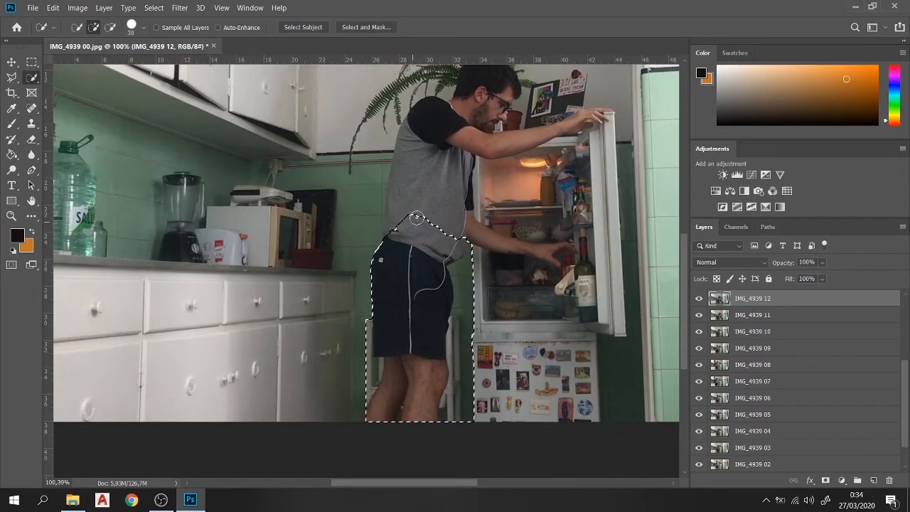
mouse_move(427, 228)
left_mouse_down()
mouse_move(436, 157)
mouse_move(489, 89)
left_mouse_up()
left_click_drag(516, 236, 432, 232)
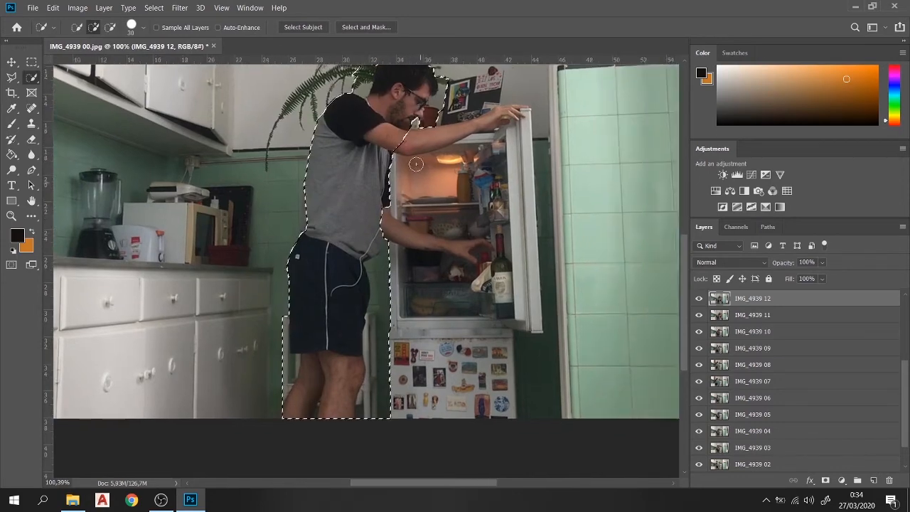
Step: Extend the selection over the open fridge and its door, and exclude the closed lower compartment
mouse_move(417, 164)
left_mouse_down()
mouse_move(411, 207)
mouse_move(460, 270)
left_mouse_up()
mouse_move(531, 285)
left_mouse_down()
mouse_move(517, 320)
mouse_move(502, 252)
left_mouse_up()
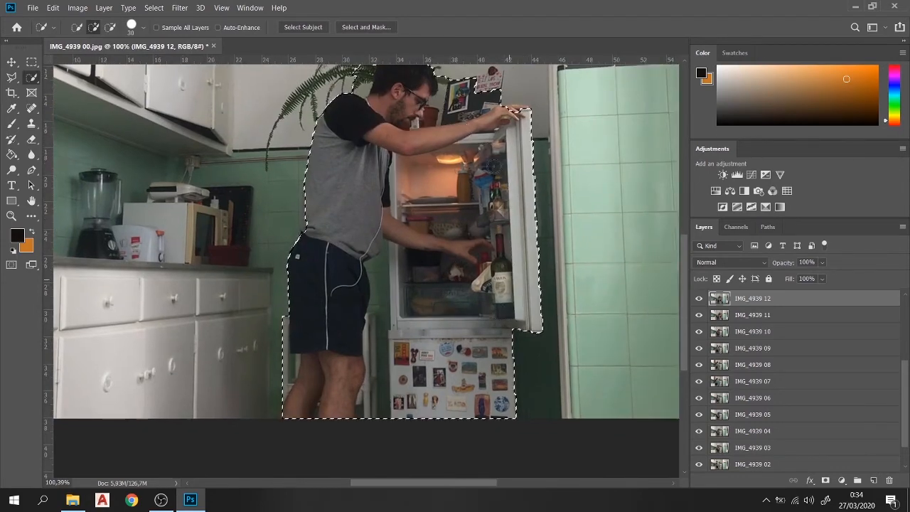
mouse_move(510, 396)
left_mouse_down()
mouse_move(466, 408)
mouse_move(407, 351)
mouse_move(502, 351)
mouse_move(409, 370)
left_mouse_up()
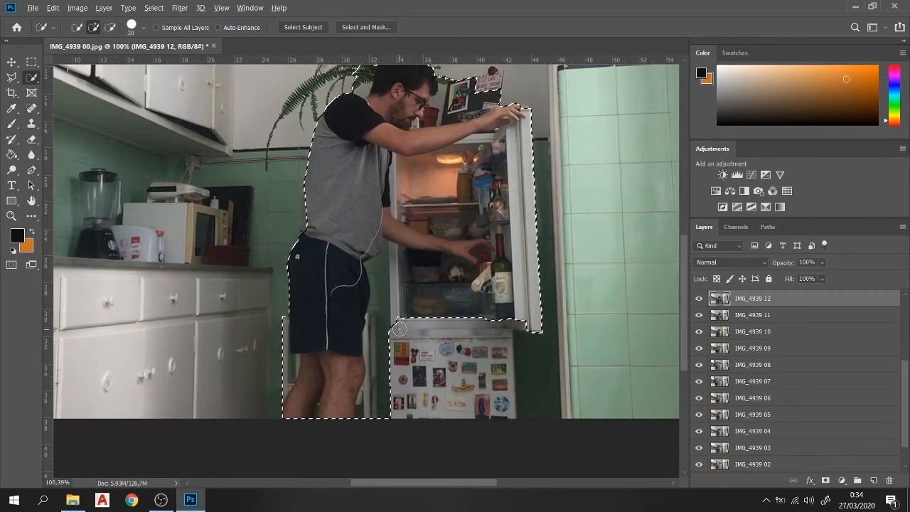
Step: Subtract the picture board above the fridge from the selection
scroll(491, 332, "down", 3)
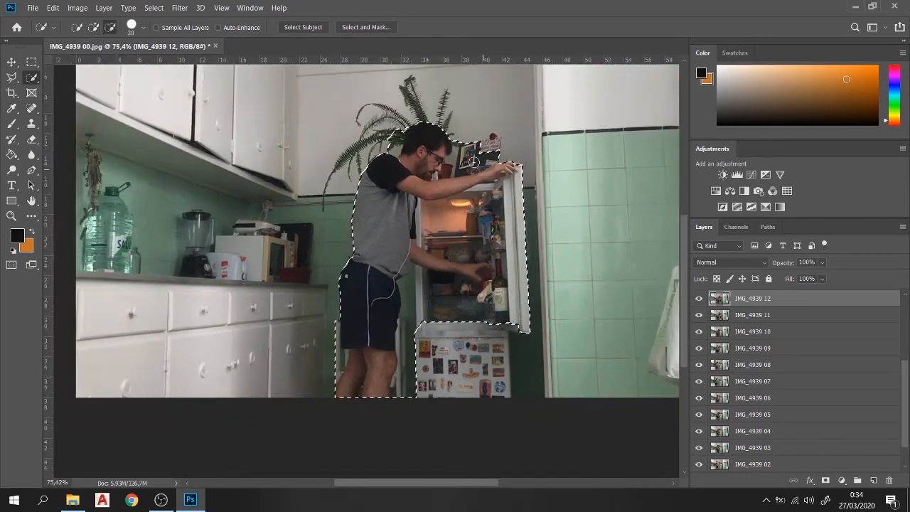
scroll(473, 162, "up", 4)
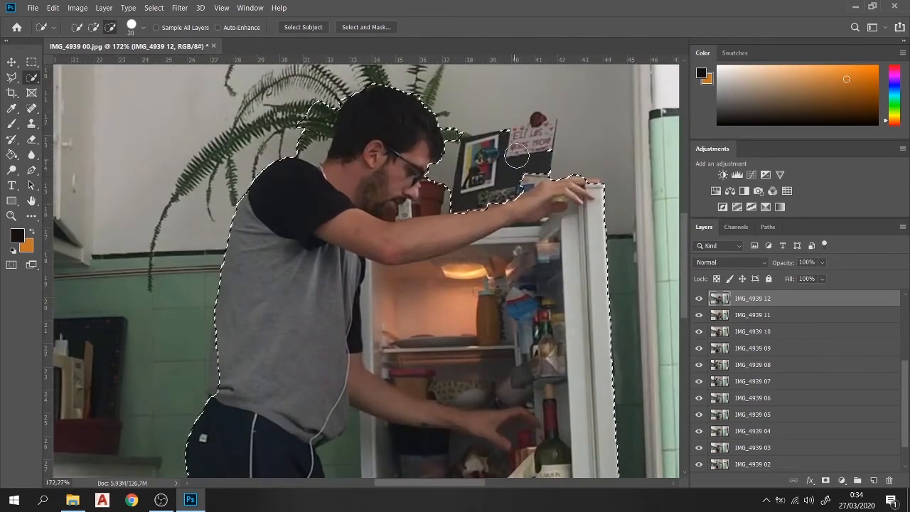
left_click_drag(517, 156, 450, 191)
Step: Try subtracting the fern behind the man's neck and head from the selection with the Polygonal Lasso
left_click(12, 78)
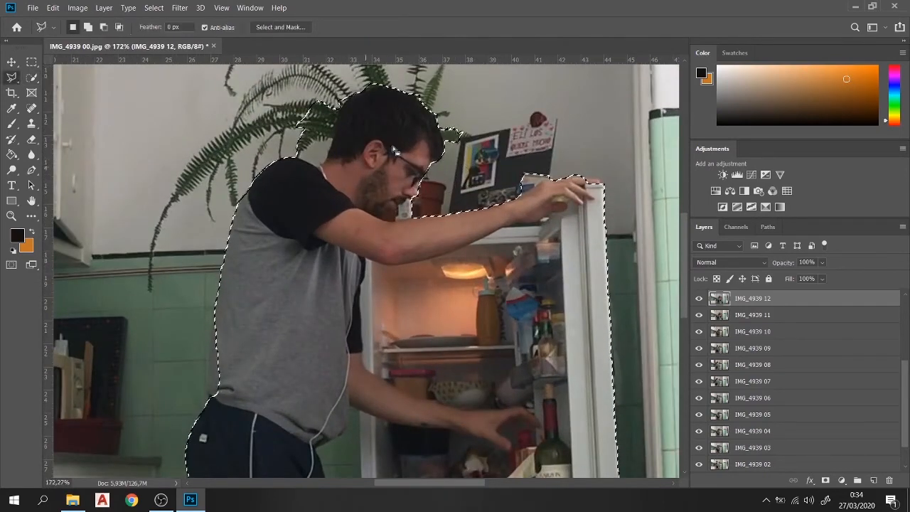
scroll(301, 147, "up", 2)
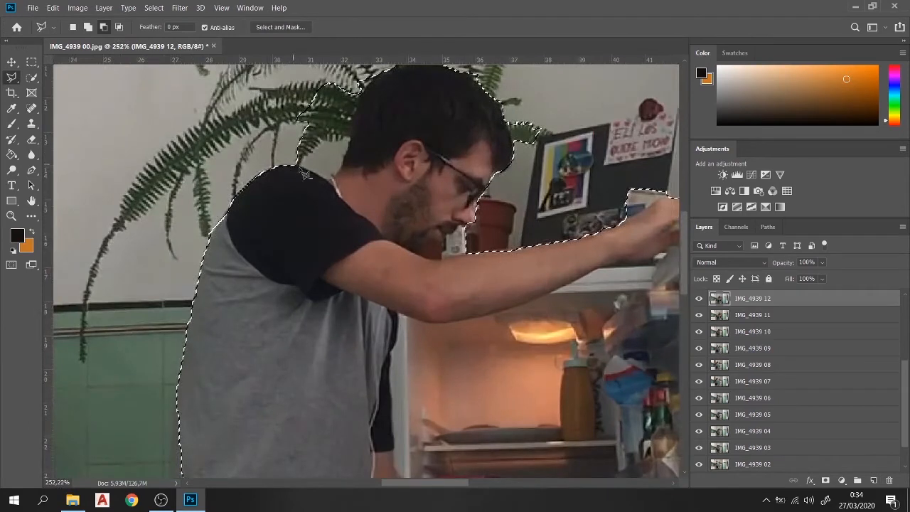
left_click(333, 177)
left_click(341, 171)
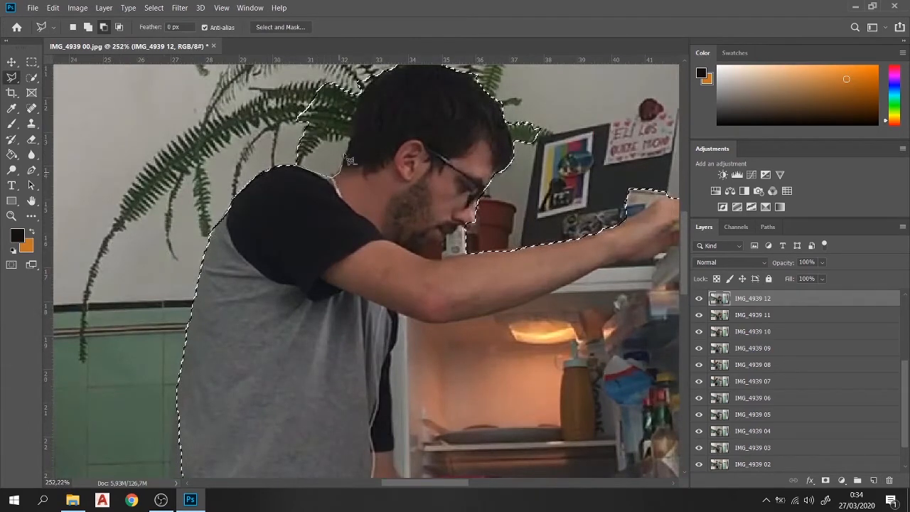
left_click(365, 81)
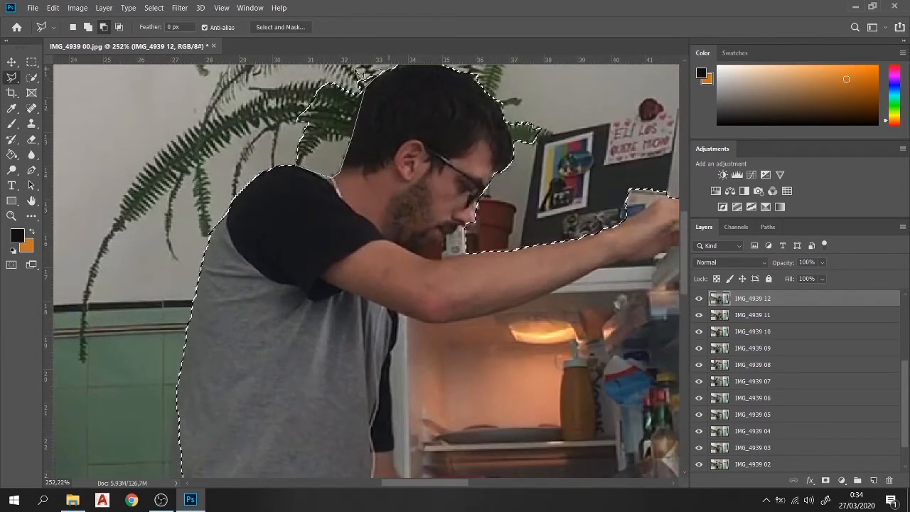
scroll(277, 197, "down", 5)
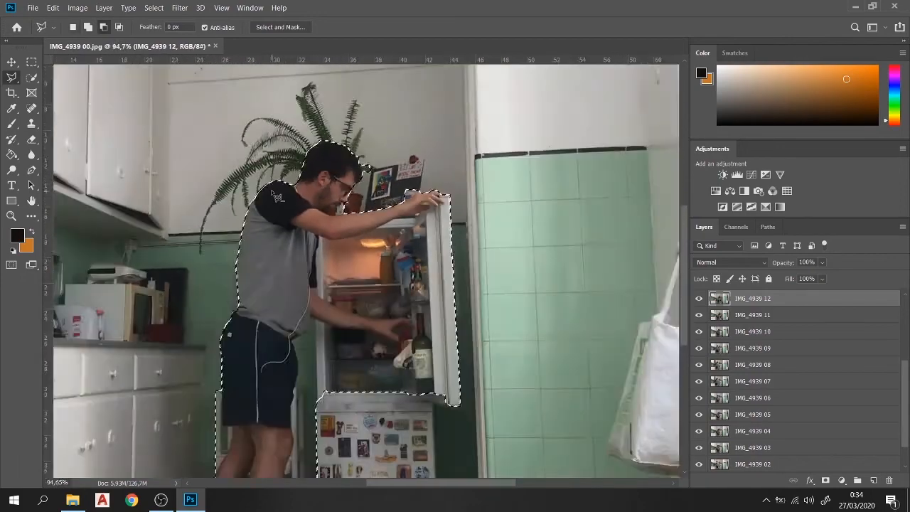
scroll(202, 300, "down", 2)
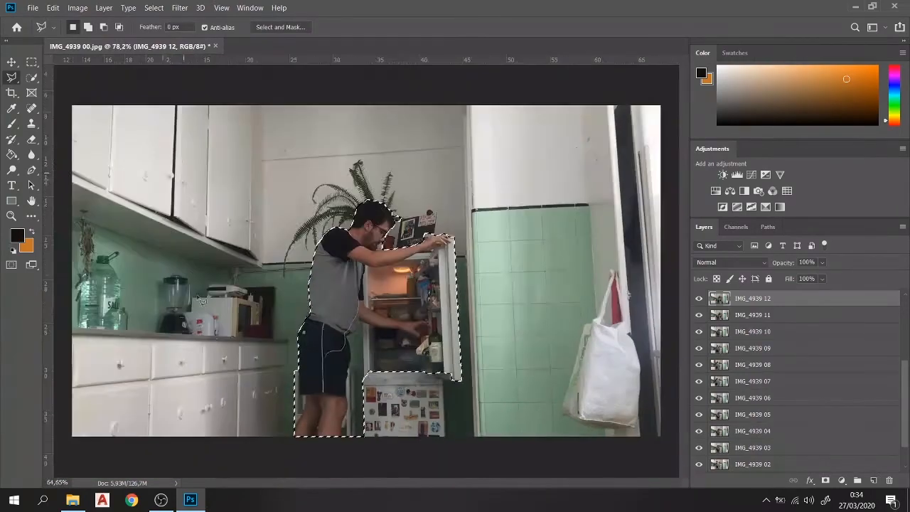
Step: Try tracing the back edge of the man's shorts freehand with the Lasso tool and undo the attempt
scroll(312, 437, "up", 4)
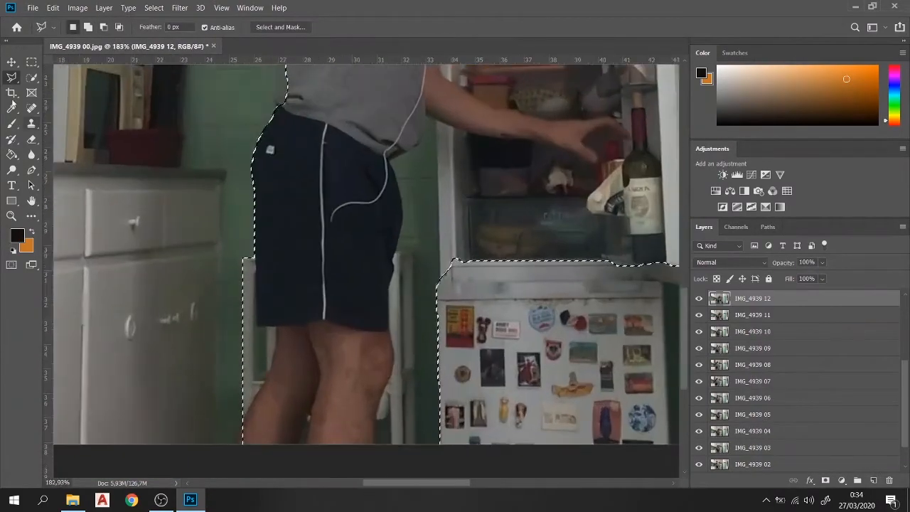
left_click(11, 77)
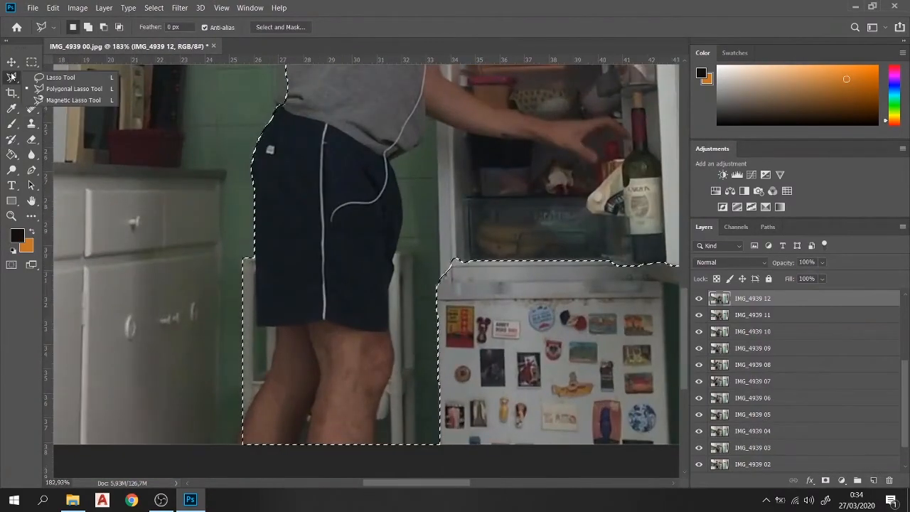
left_click(60, 77)
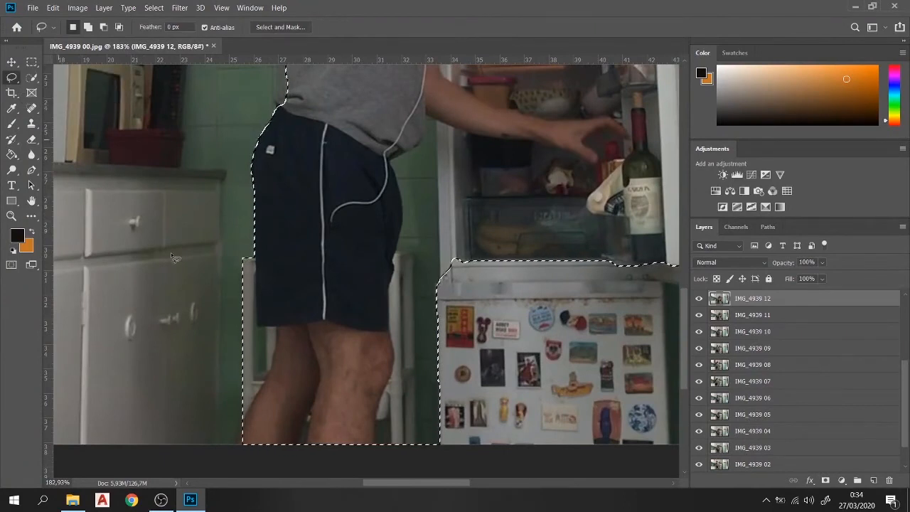
left_click(253, 255)
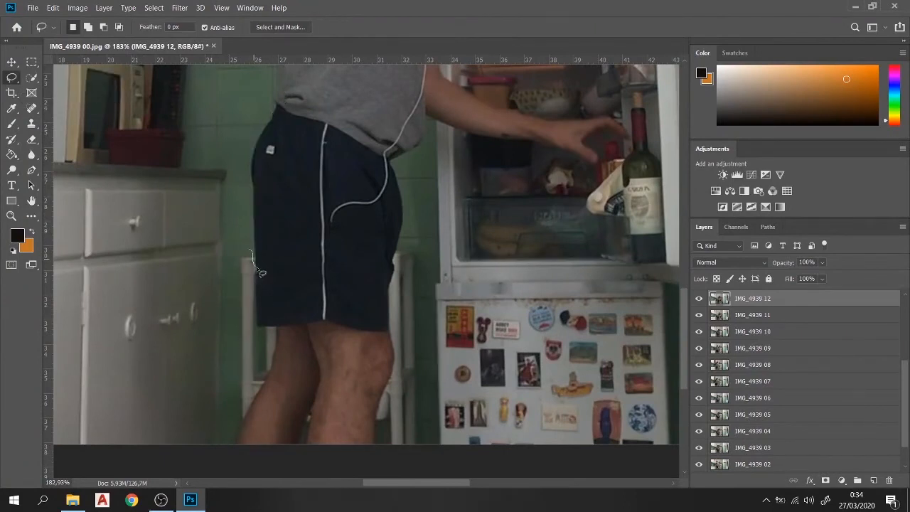
left_click_drag(258, 294, 258, 315)
key("ctrl+z")
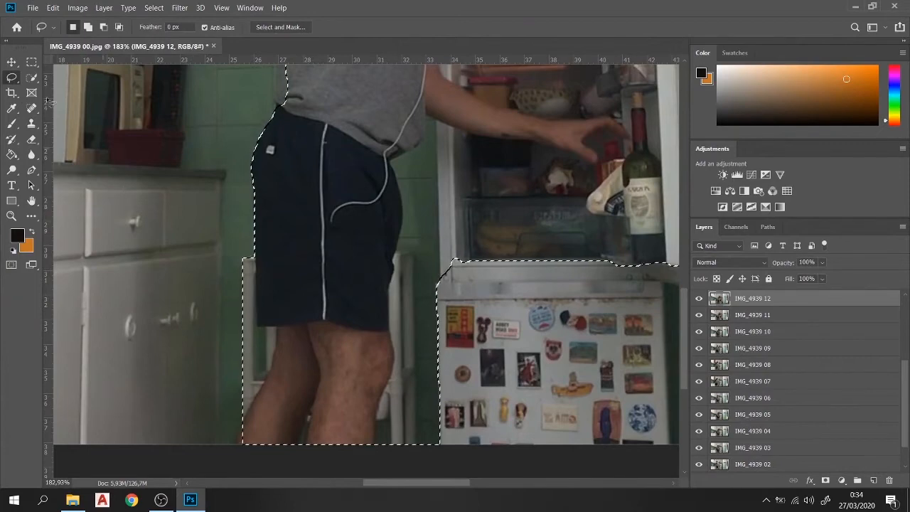
Step: Discard the current selection and trace the man from his rear leg up his back and around his head with the Magnetic Lasso
right_click(17, 86)
left_click(54, 100)
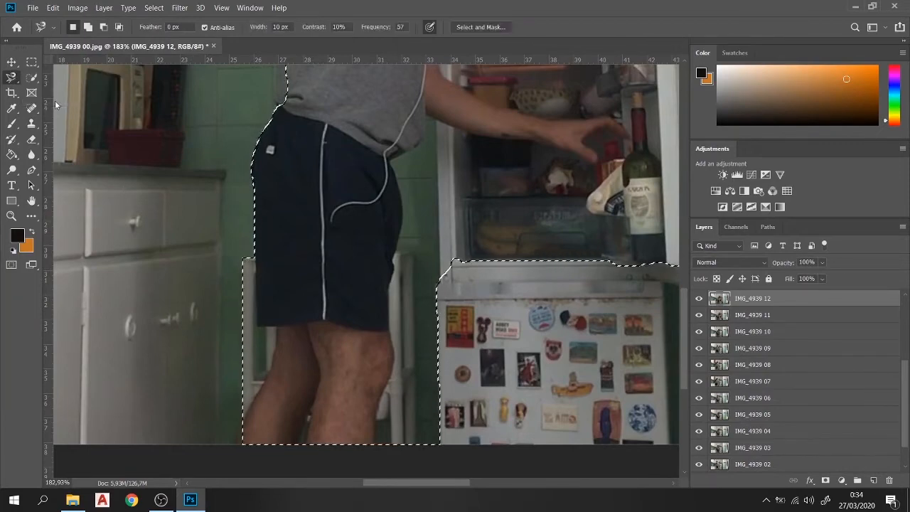
scroll(254, 445, "up", 5)
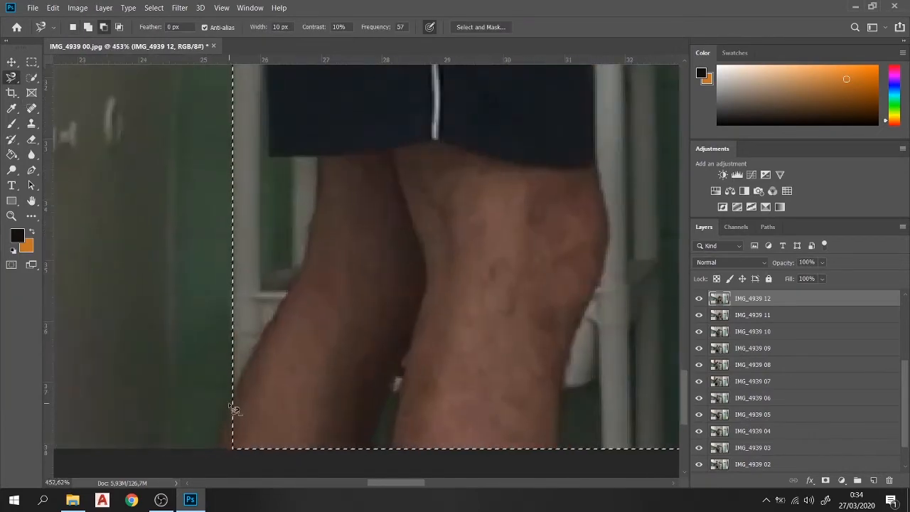
scroll(233, 409, "down", 3)
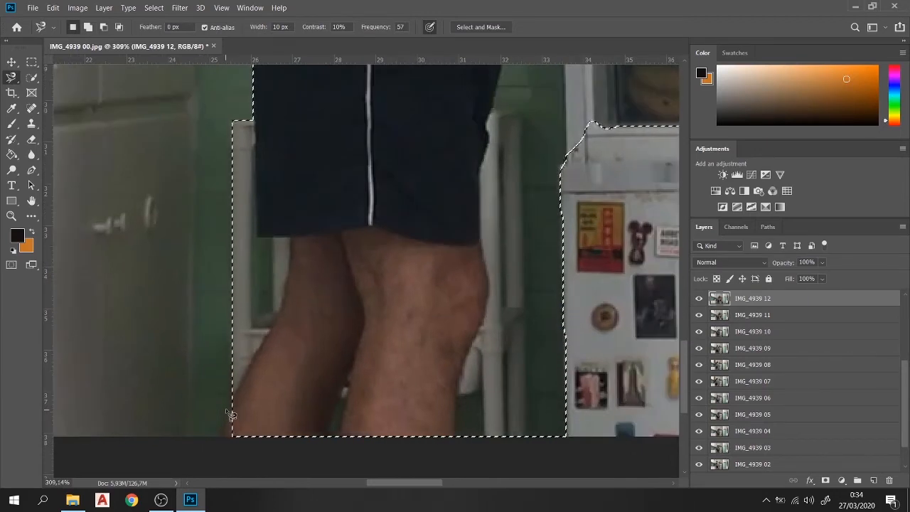
key("ctrl+d")
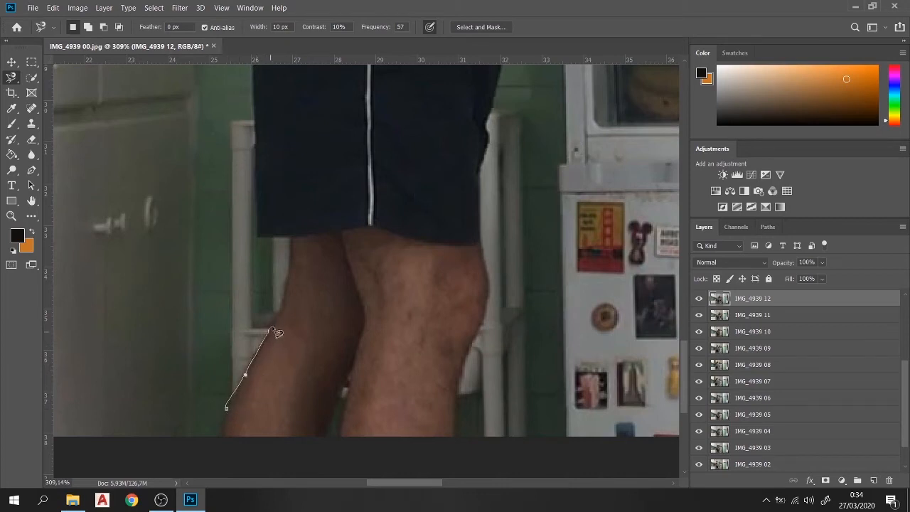
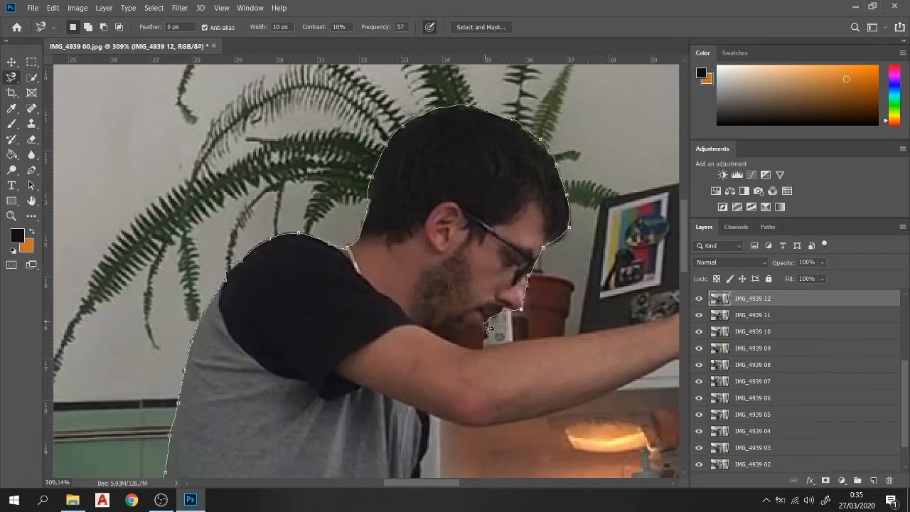
double_click(304, 359)
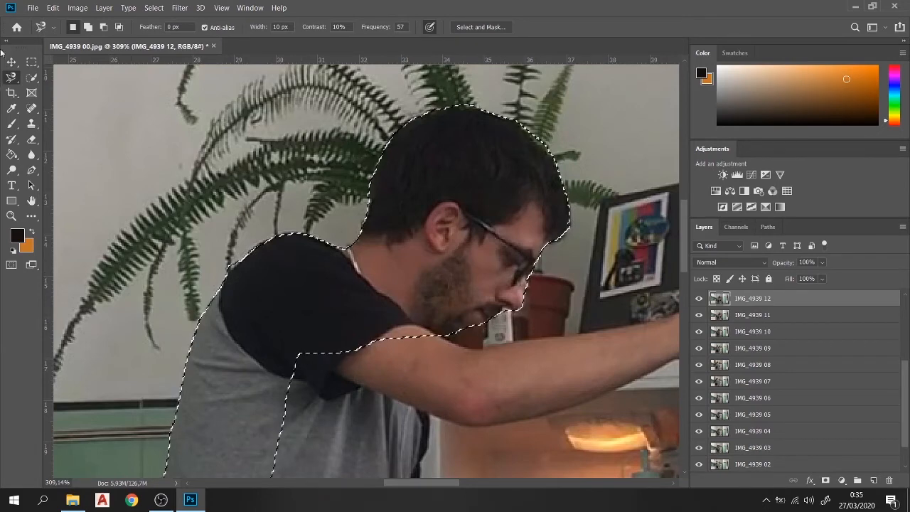
Step: Clear the selection on IMG_4939 12 and switch to the Move tool
key("m")
key("ctrl+0")
scroll(197, 280, "down", 3)
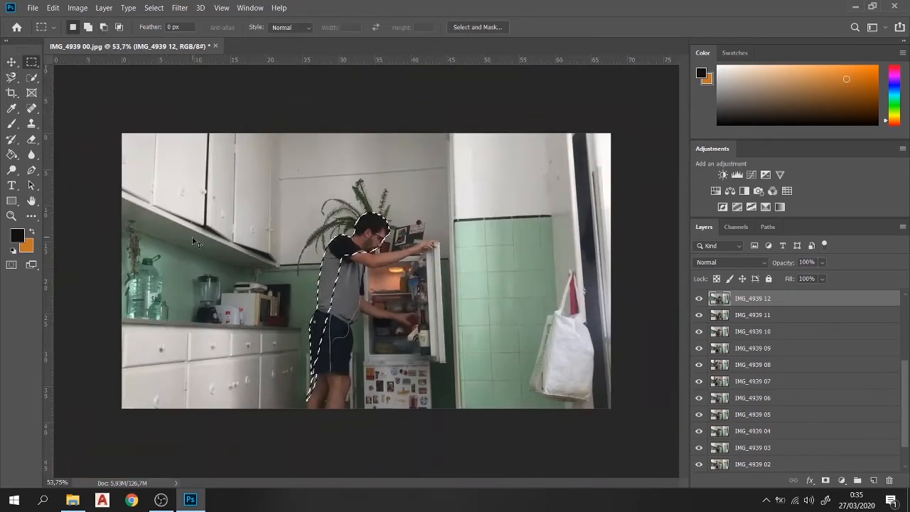
left_click(395, 315)
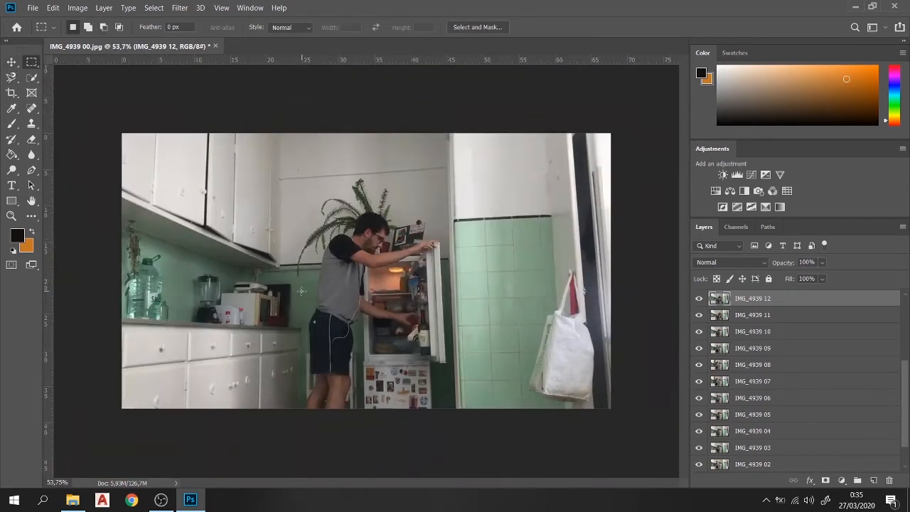
scroll(301, 291, "up", 2)
left_click(12, 62)
Step: Switch to File Explorer and open Fotograma.psd from the Fotogramas folder in Photoshop
scroll(822, 370, "down", 1)
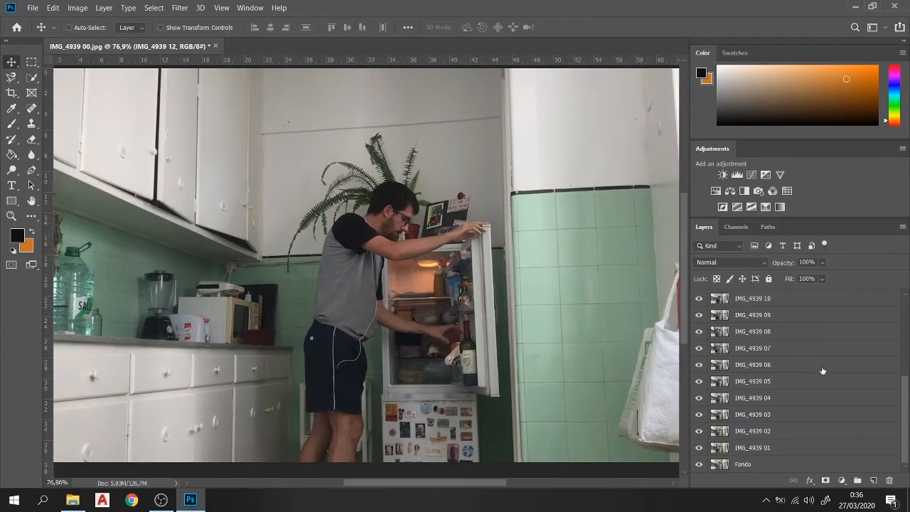
scroll(805, 450, "up", 2)
left_click(72, 499)
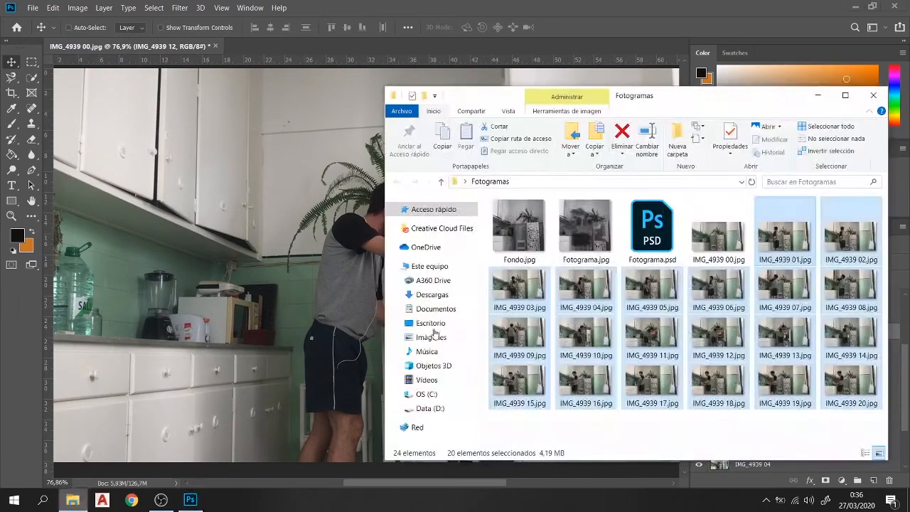
left_click(642, 222)
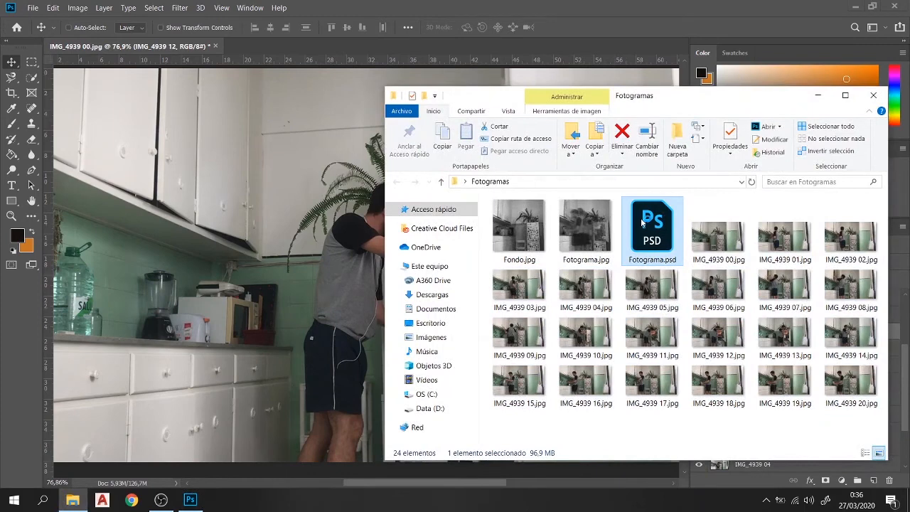
double_click(640, 217)
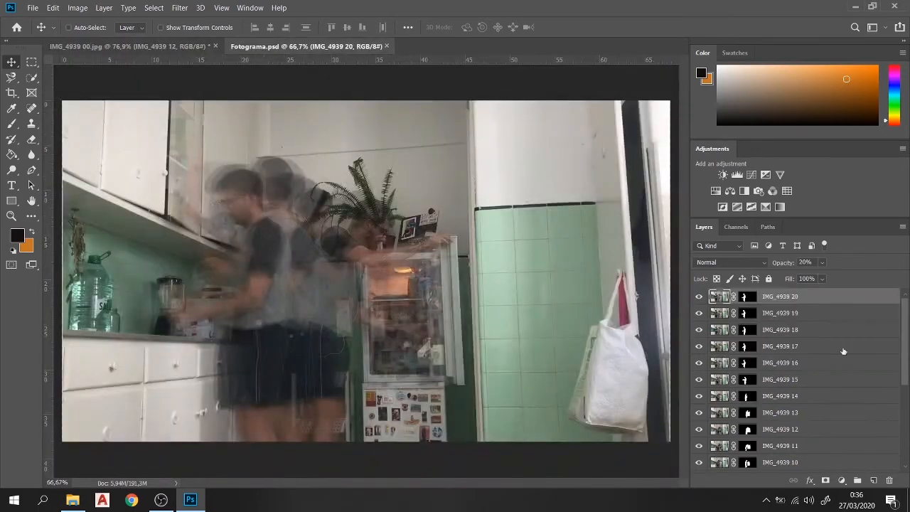
Step: Raise the opacity of all masked layers, from IMG_4939 20 down to Layer 0, to 100%
left_click(822, 262)
left_click_drag(825, 273, 898, 281)
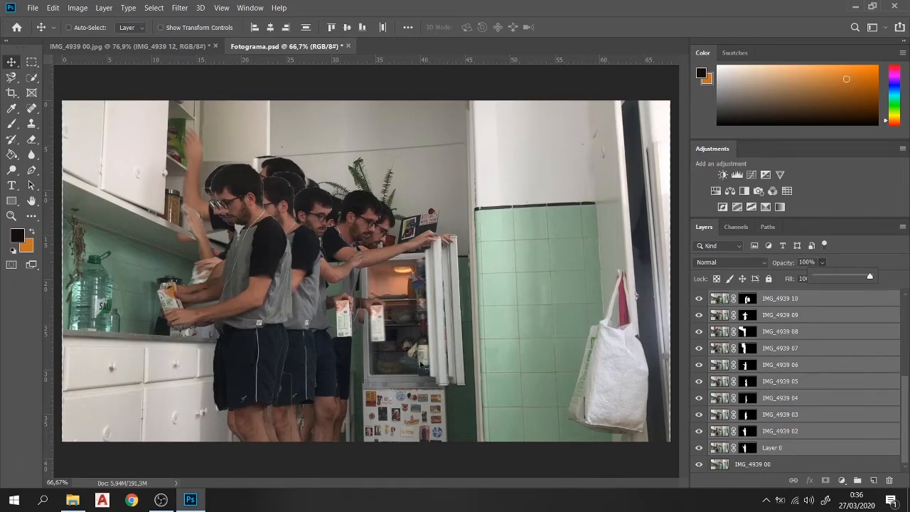
scroll(775, 368, "up", 4)
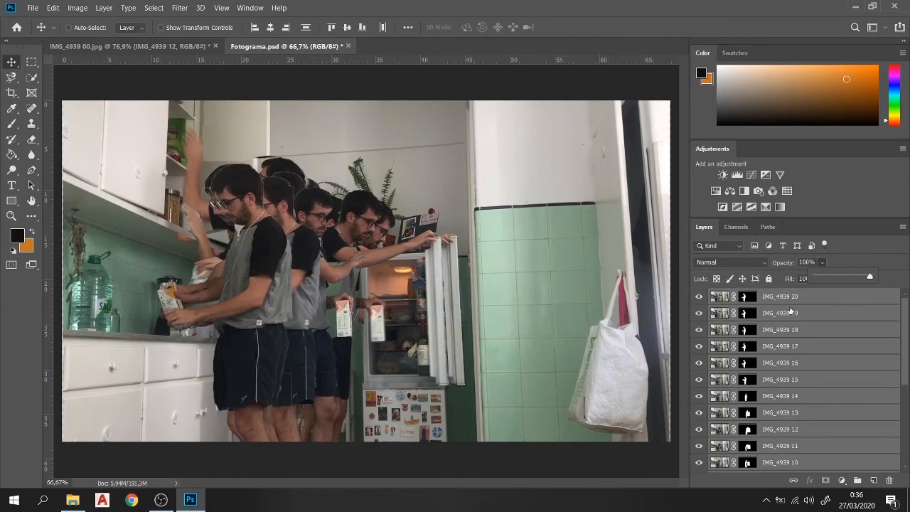
left_click(880, 301)
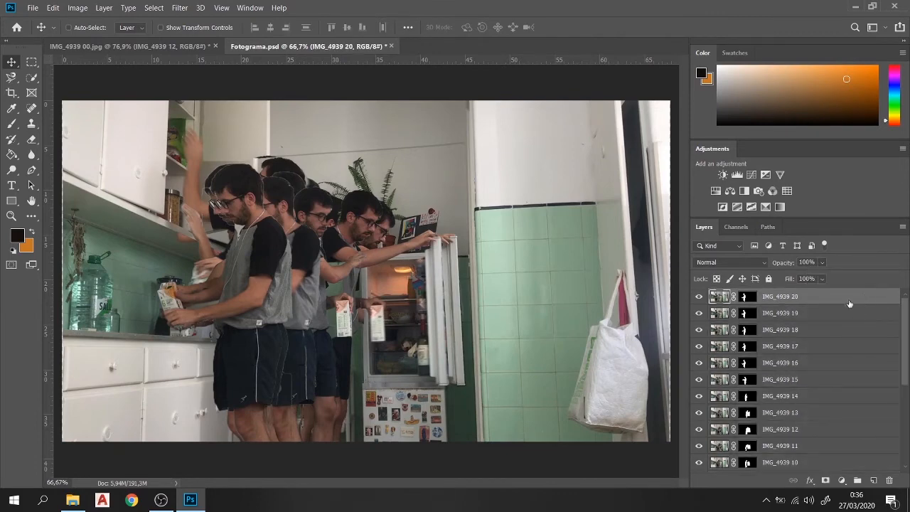
scroll(842, 299, "down", 4)
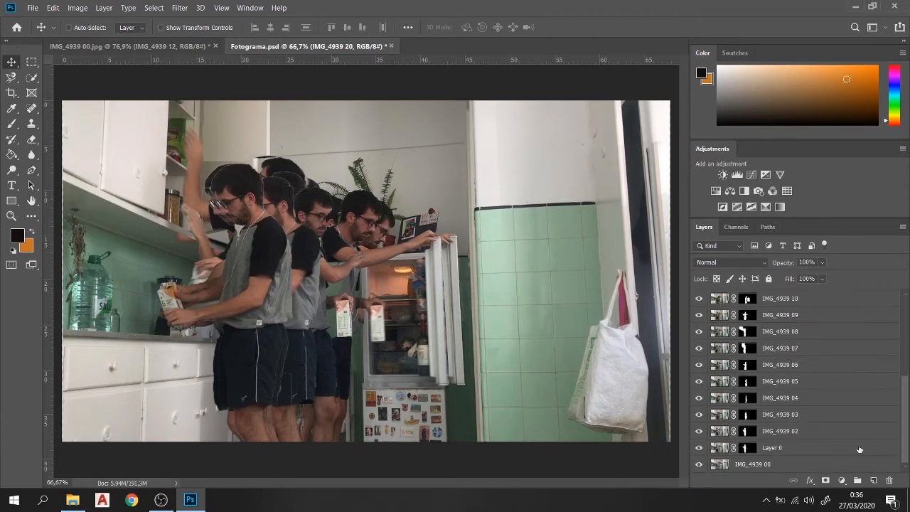
left_click(863, 447, "shift")
scroll(860, 448, "down", 3)
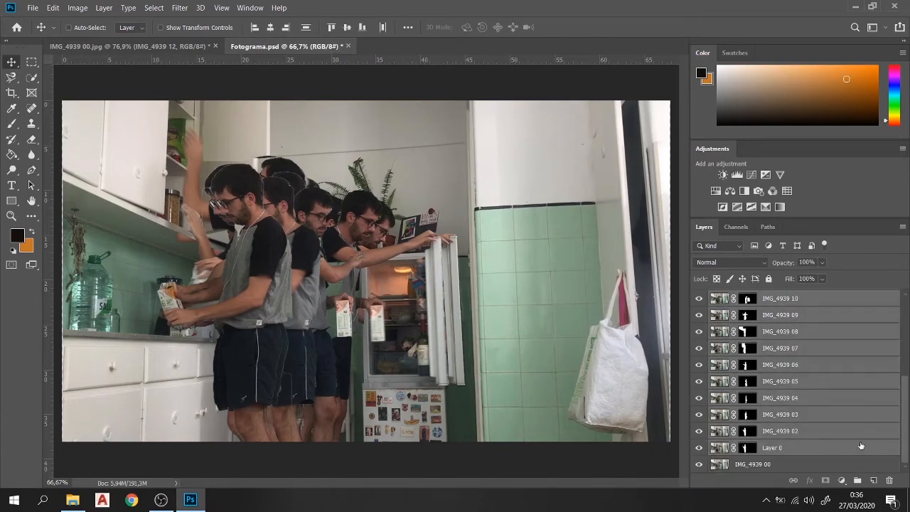
Step: Rename the IMG_4939 00 background layer as Fondo
double_click(753, 463)
type("FoNDO")
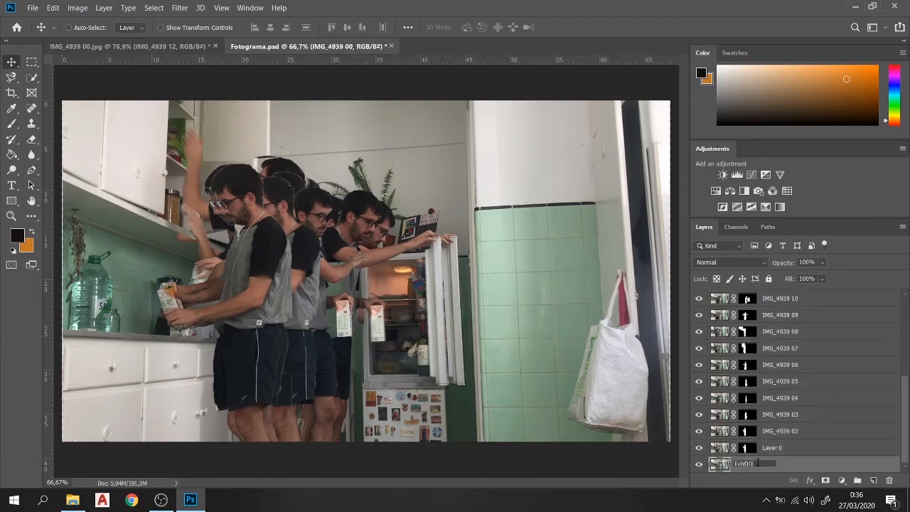
key("BackSpace")
key("BackSpace")
key("BackSpace")
key("BackSpace")
type("ondo")
Step: Select every masked layer from Layer 0 up to IMG_4939 20 and set their opacity to 20%
left_click(785, 448)
scroll(785, 448, "up", 5)
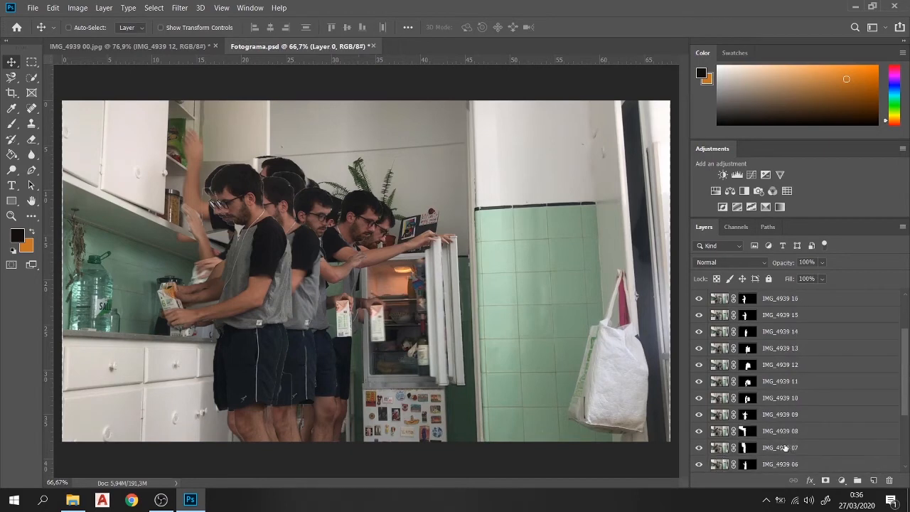
left_click(821, 302, "shift")
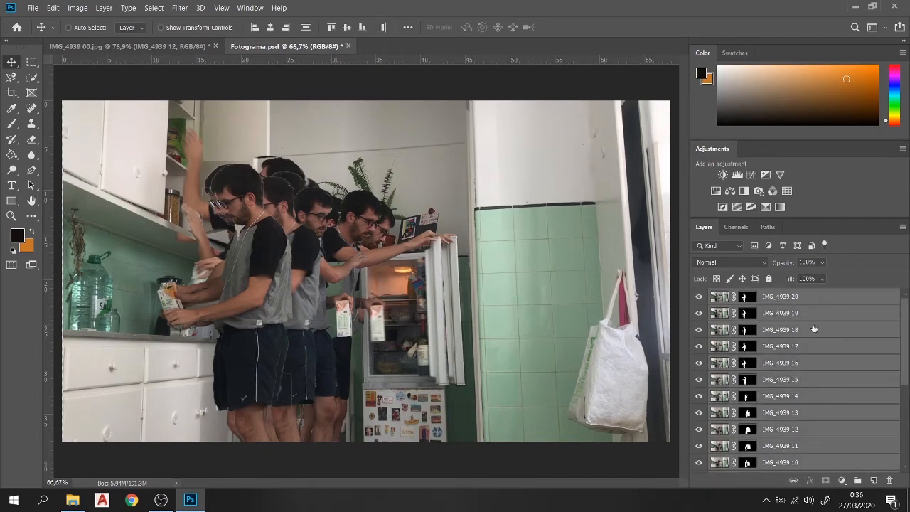
left_click(822, 262)
left_click_drag(836, 277, 775, 261)
type("20")
key("Return")
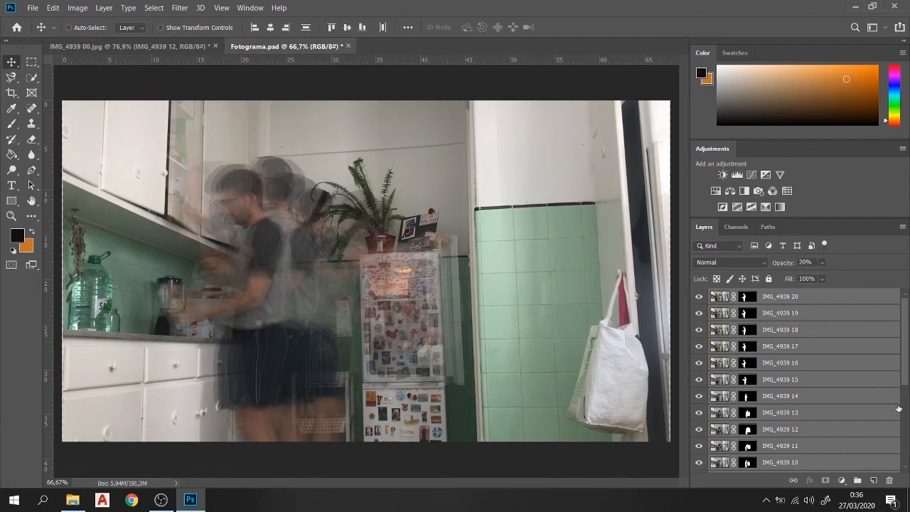
Step: Select the IMG_4939 13 and IMG_4939 12 layers together and raise their opacity to 43%
left_click(860, 401)
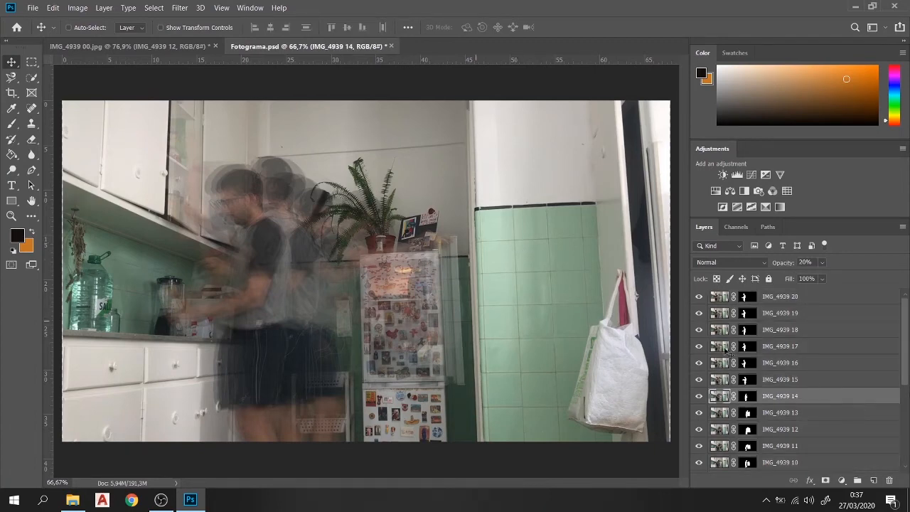
scroll(897, 411, "down", 3)
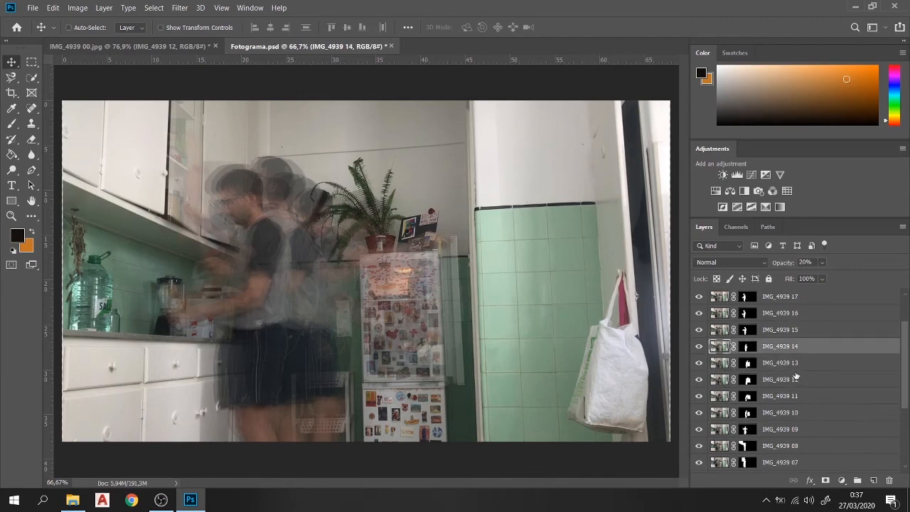
left_click(793, 367)
left_click(801, 381, "shift")
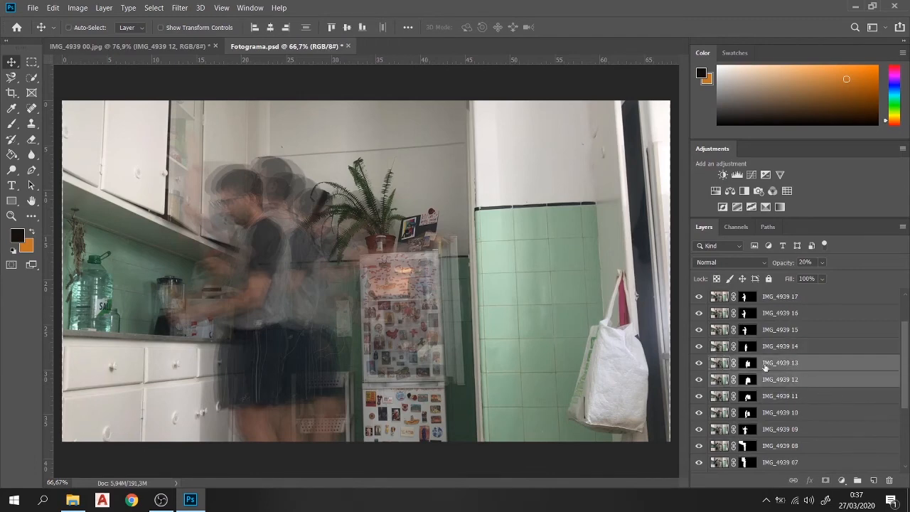
left_click(821, 263)
left_click_drag(828, 277, 839, 277)
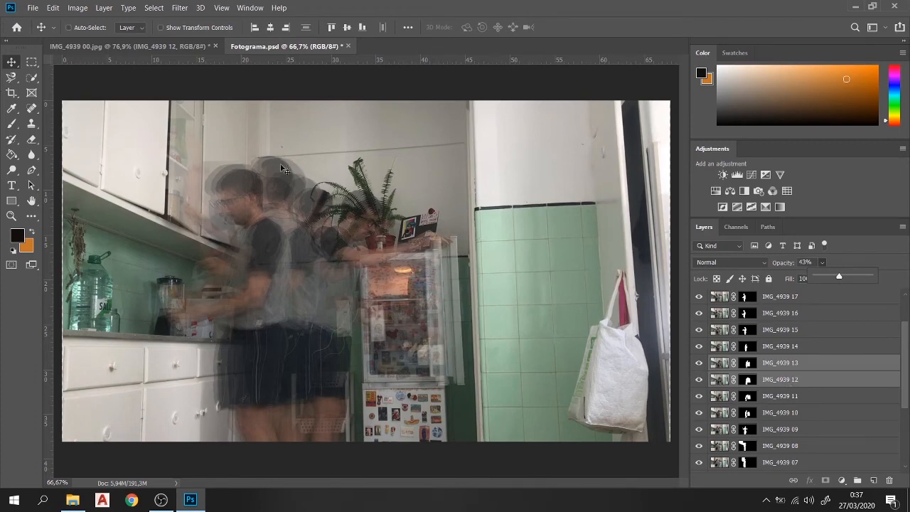
Step: Try an opacity of 30% on the IMG_4939 02 layer and return it to 20%
scroll(797, 407, "down", 2)
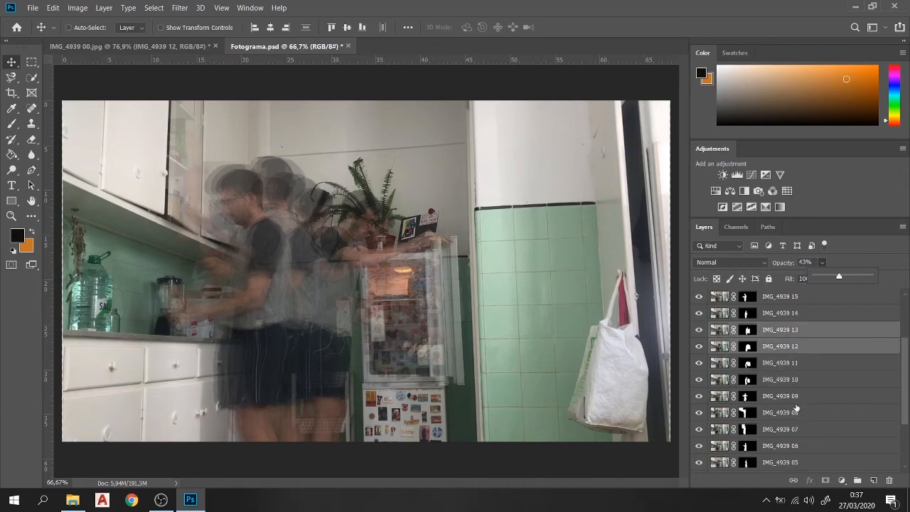
scroll(795, 412, "down", 4)
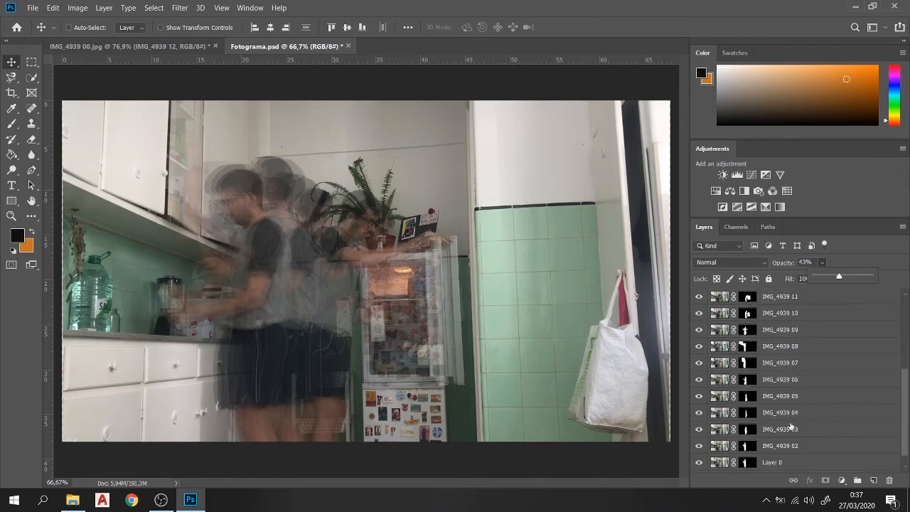
left_click(789, 445)
left_click(823, 262)
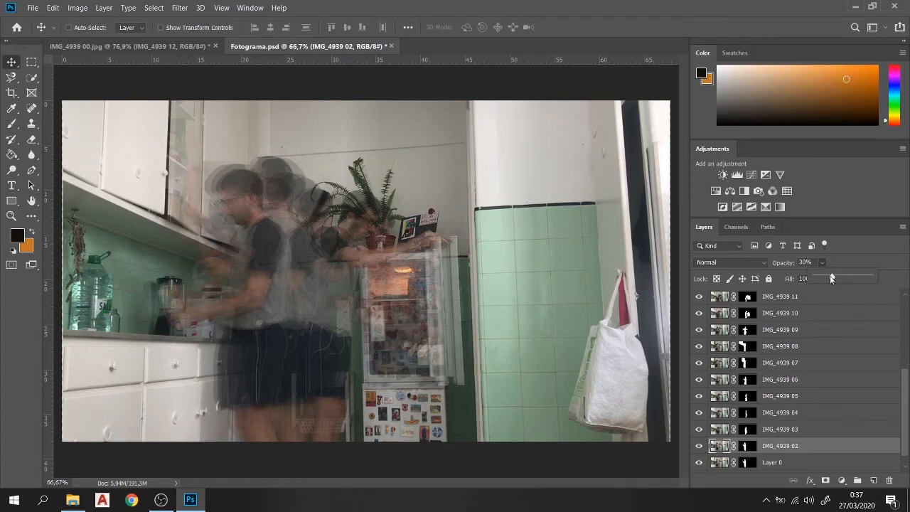
left_click_drag(831, 278, 826, 278)
Step: Raise the opacity of the IMG_4939 08 layer to 51%
scroll(794, 450, "down", 1)
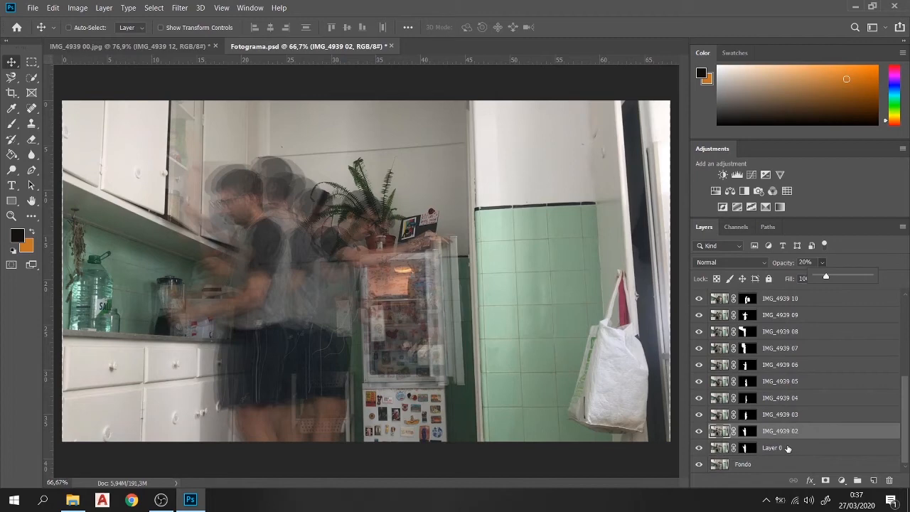
left_click(782, 331)
left_click(824, 262)
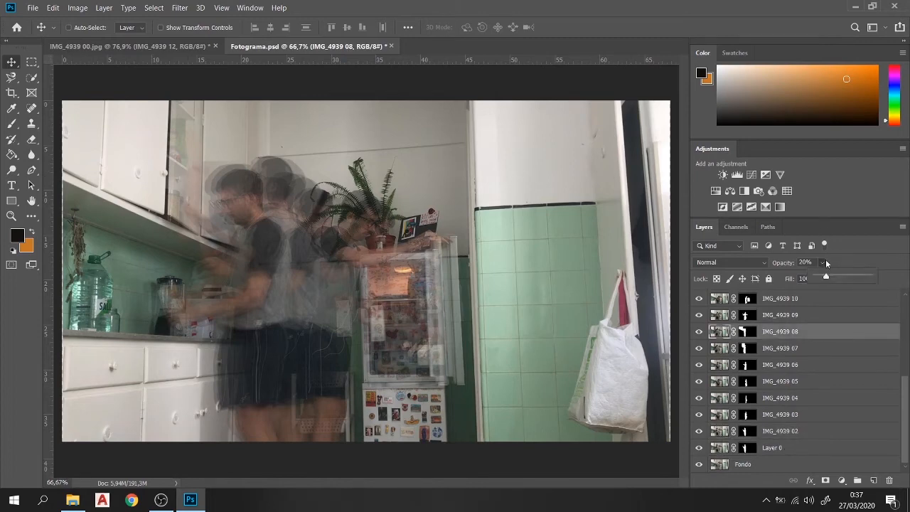
left_click_drag(826, 277, 843, 276)
scroll(806, 398, "up", 3)
scroll(806, 398, "up", 3)
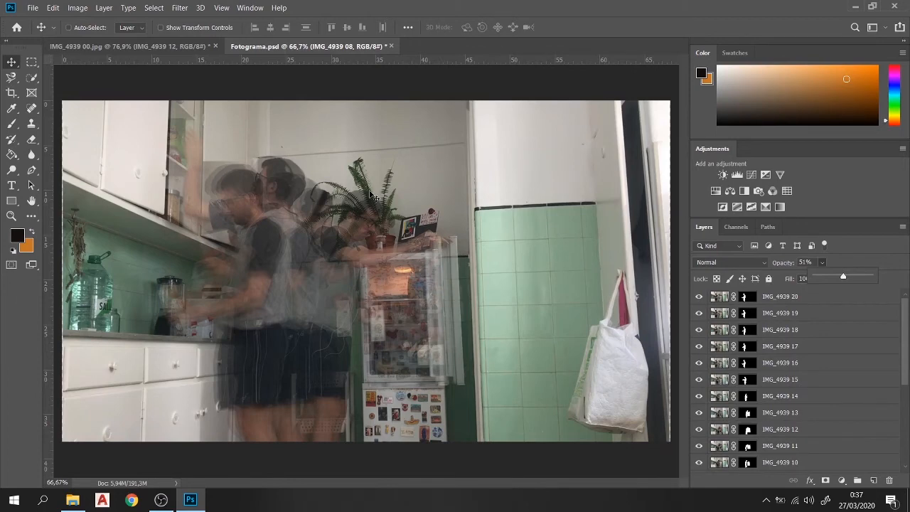
left_click(36, 60)
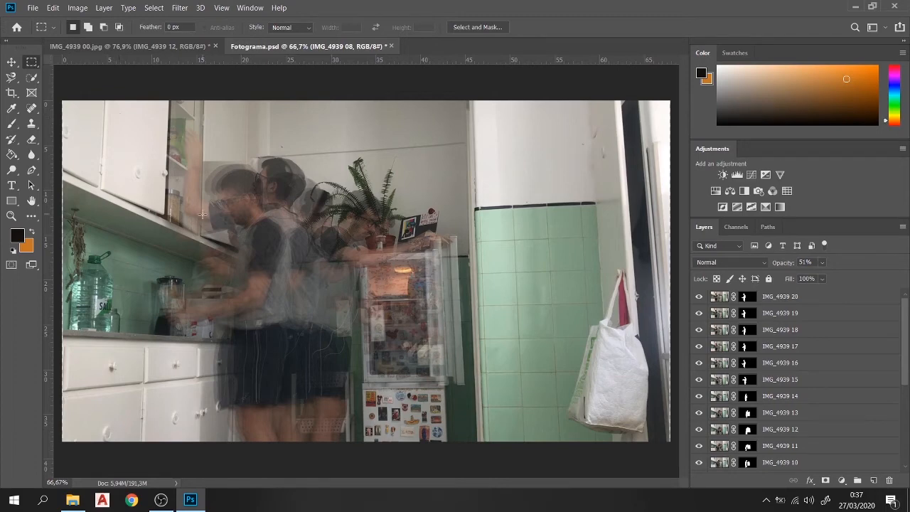
scroll(202, 215, "down", 2)
scroll(175, 236, "up", 2)
left_click(11, 62)
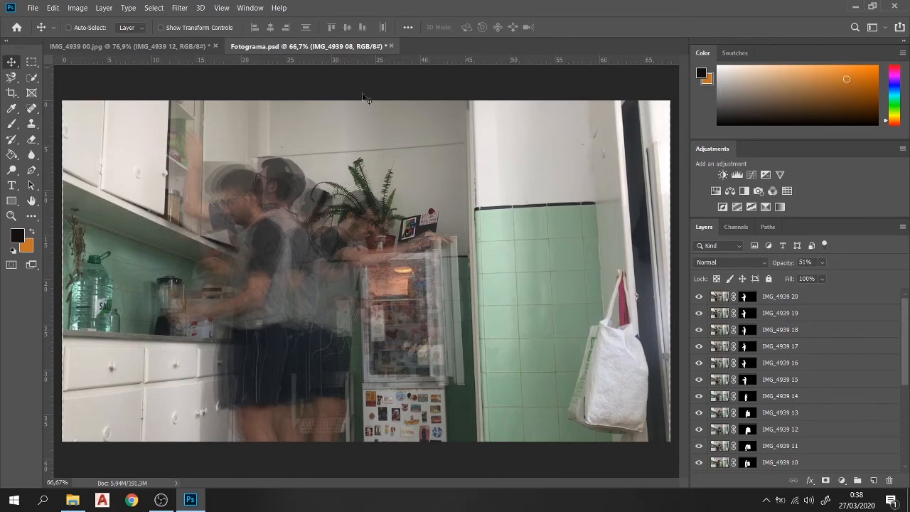
Step: Make the canvas square by setting its width to 38,1 cm, the same as its height, and accept the clipping
left_click(77, 8)
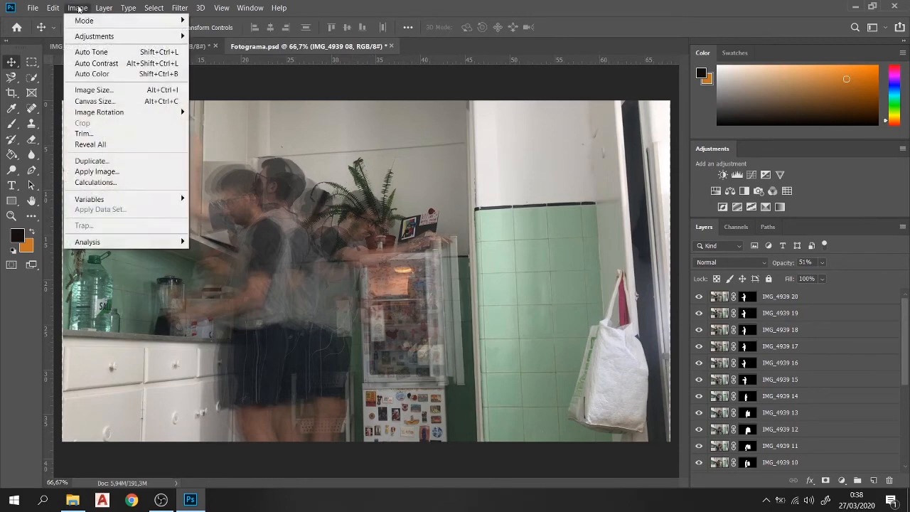
left_click(93, 101)
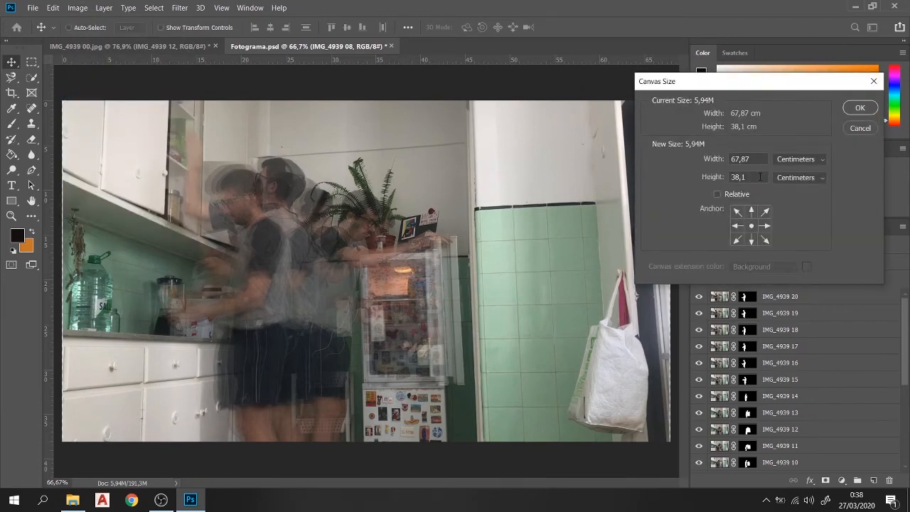
double_click(759, 176)
key("ctrl+c")
double_click(758, 159)
key("ctrl+v")
left_click(857, 110)
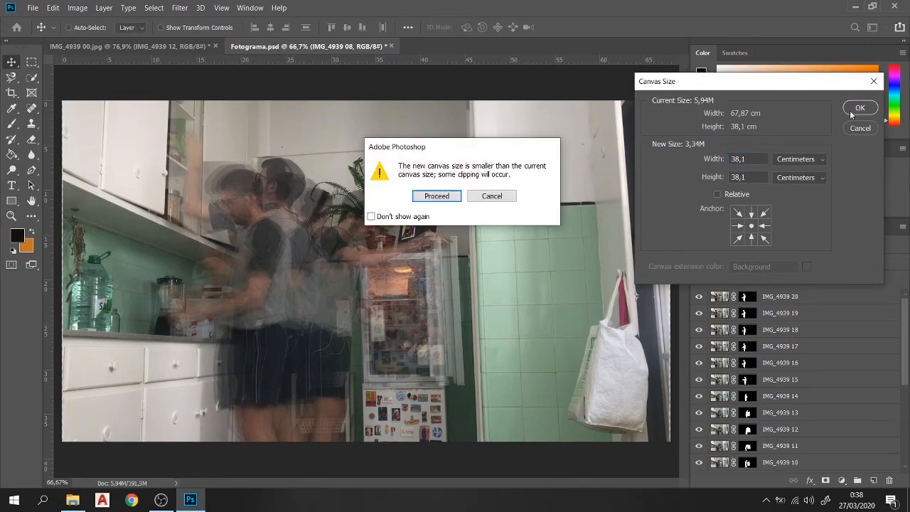
left_click(436, 196)
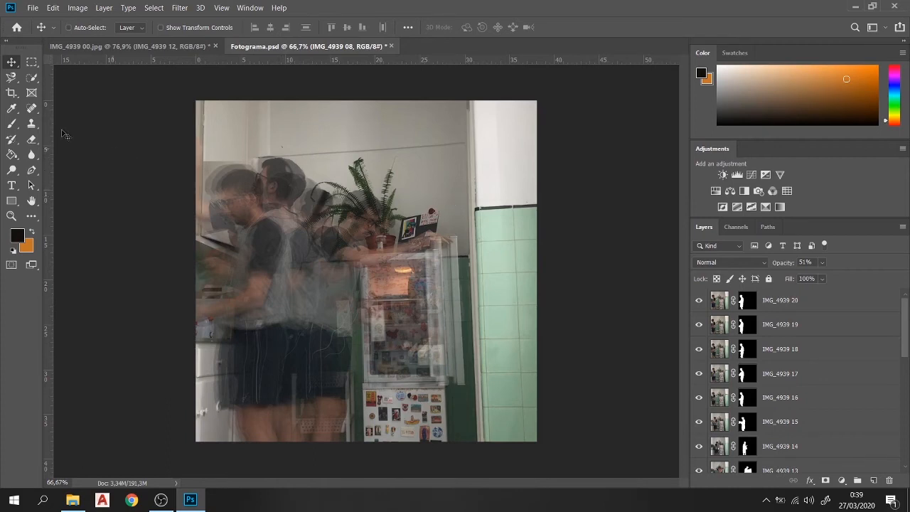
Step: Reframe the square with the Crop tool, moving the photo right until the open cabinet and the blender are inside, and apply the crop
left_click(10, 94)
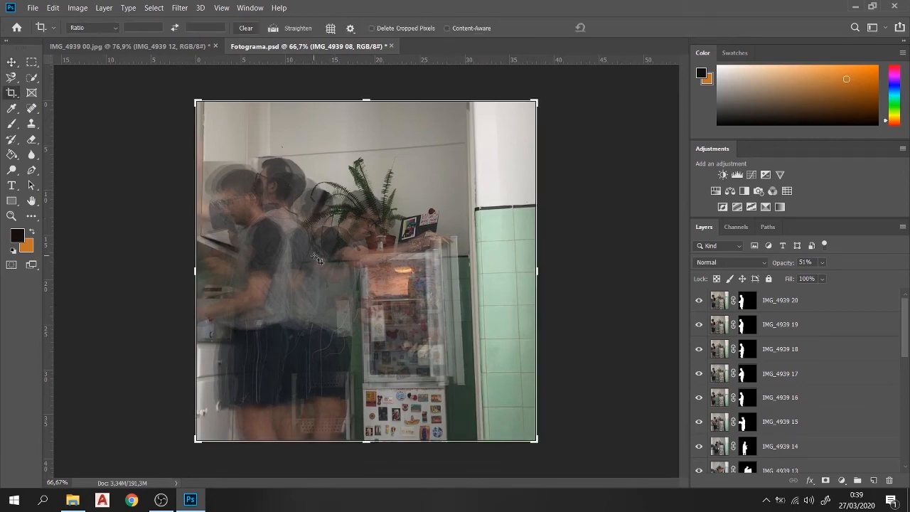
mouse_move(316, 255)
left_mouse_down()
mouse_move(335, 260)
mouse_move(318, 256)
left_mouse_up()
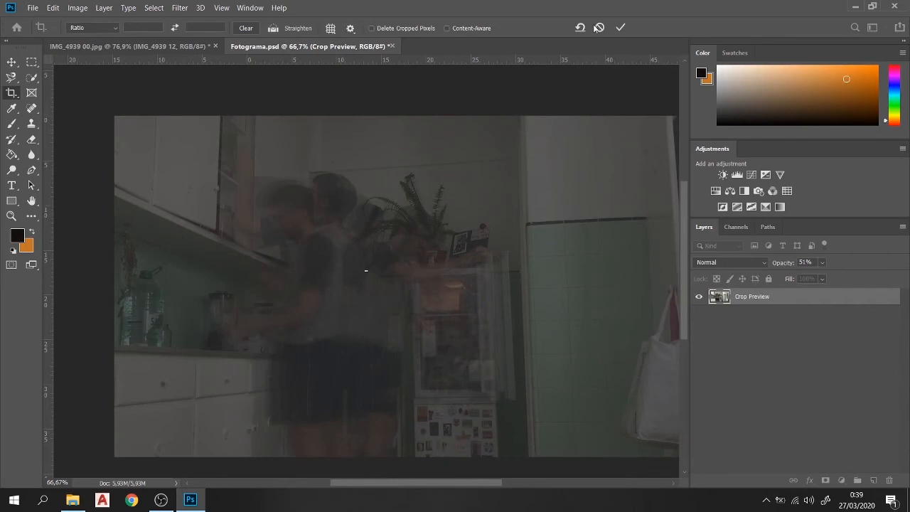
left_click(598, 28)
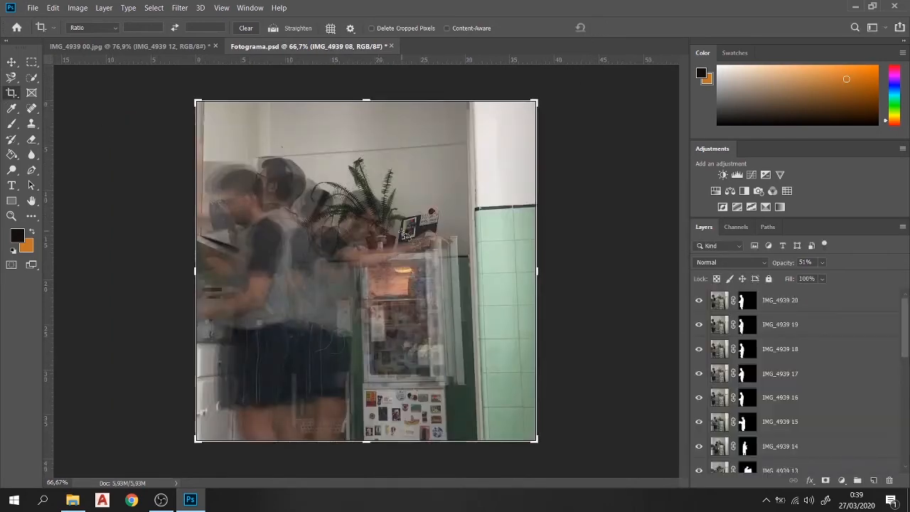
left_click(308, 168)
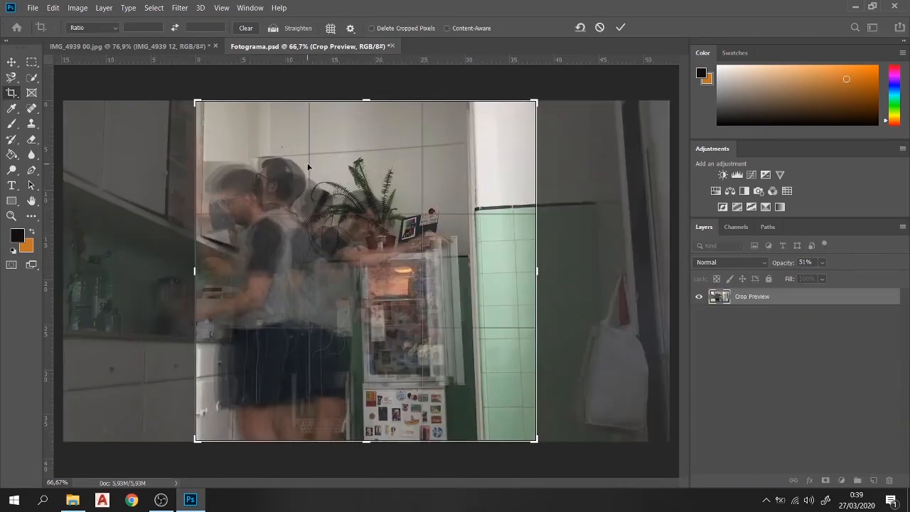
left_click_drag(320, 181, 364, 175)
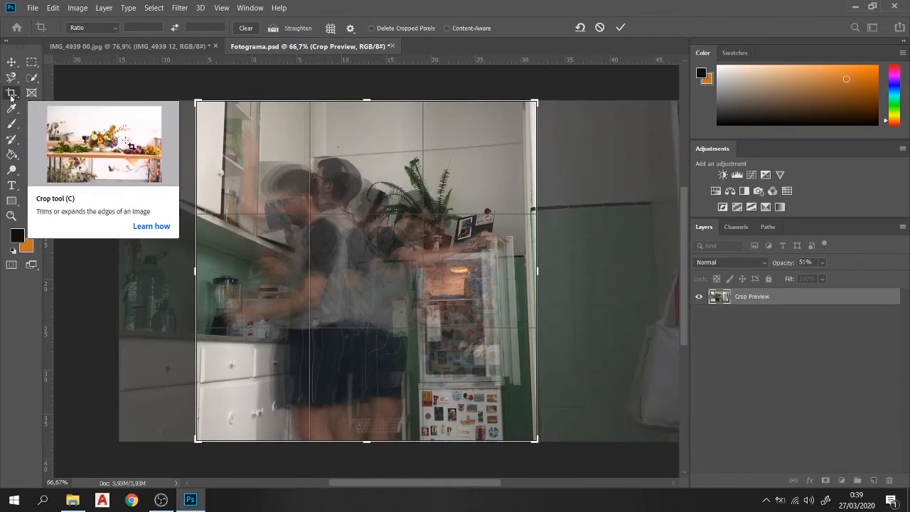
mouse_move(366, 101)
left_mouse_down()
mouse_move(367, 158)
mouse_move(366, 101)
left_mouse_up()
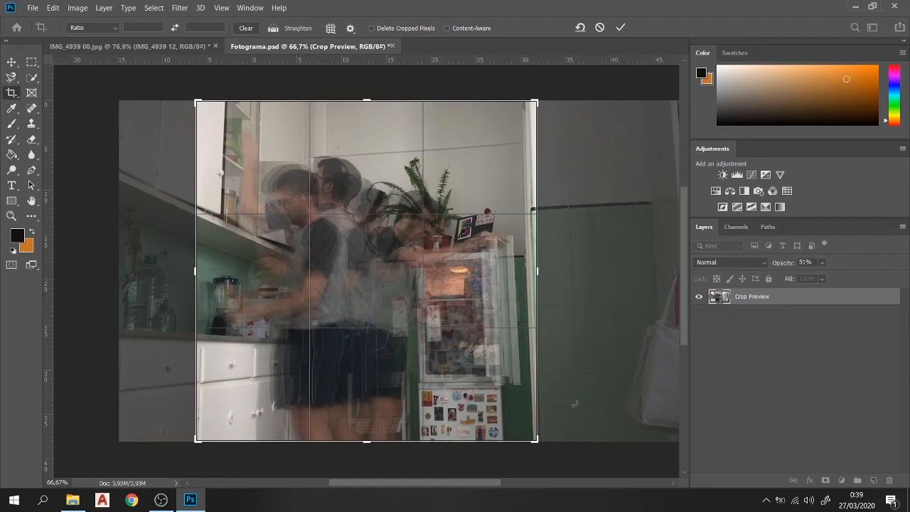
left_click(622, 27)
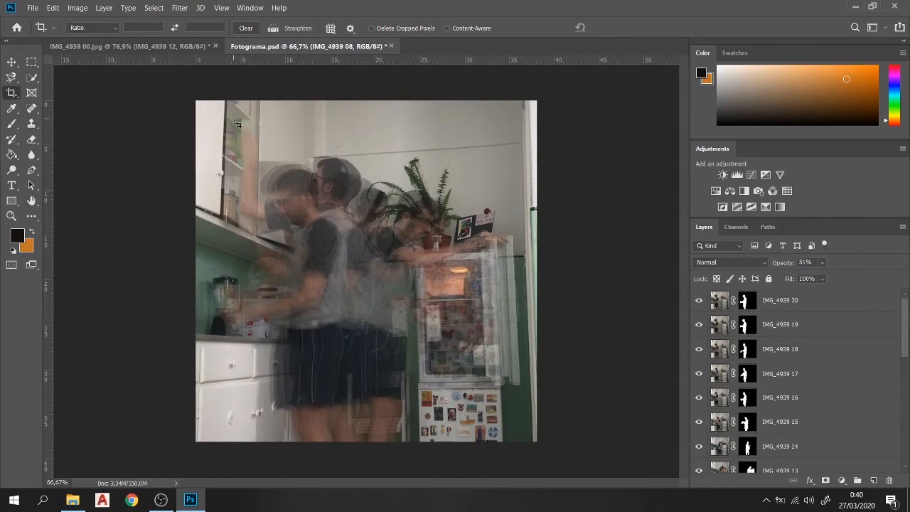
Step: Reframe the square crop by moving the photo slightly further right, leaving the white door frame outside
left_click(344, 148)
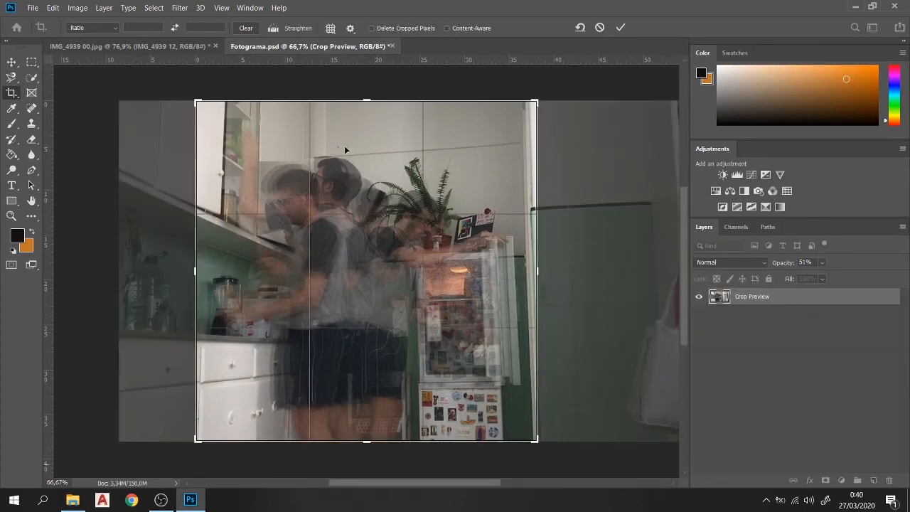
left_click_drag(450, 159, 461, 158)
key("ctrl+r")
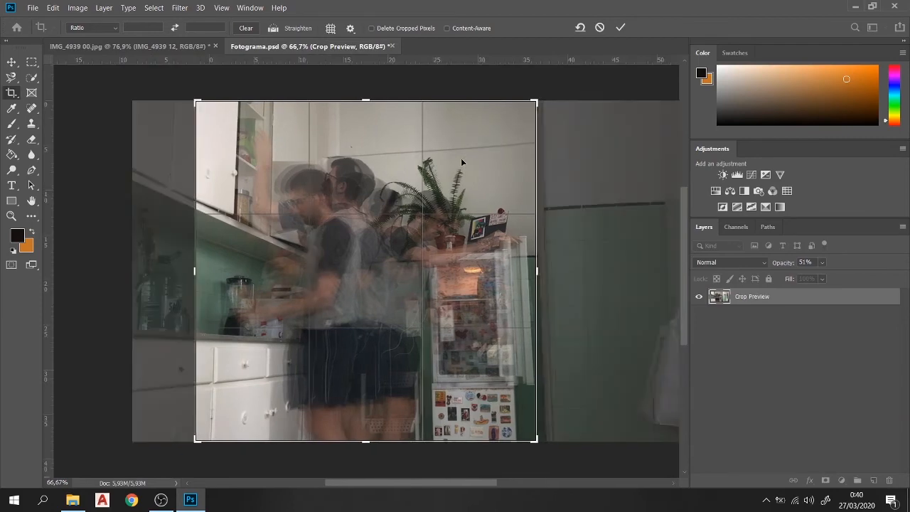
left_click(623, 28)
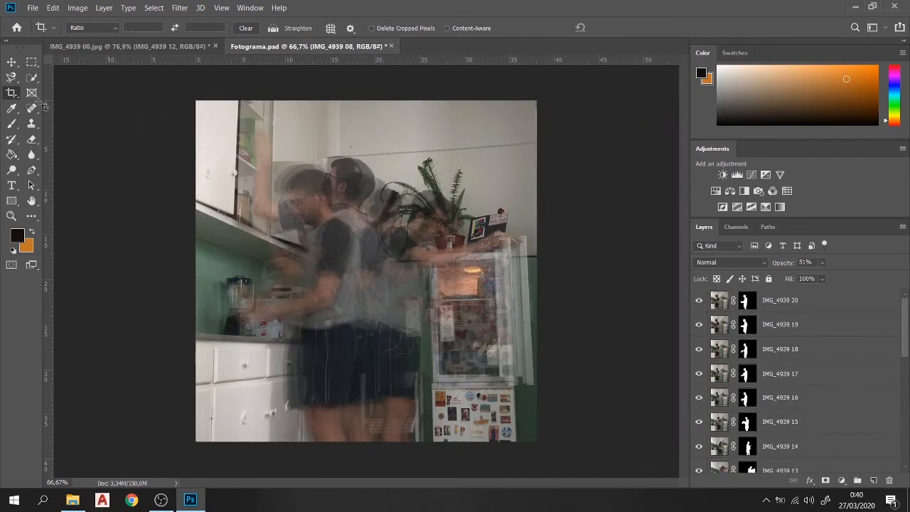
Step: Move the photo back left within the square crop to include the white door frame beside the fridge, and apply it
left_click(10, 93)
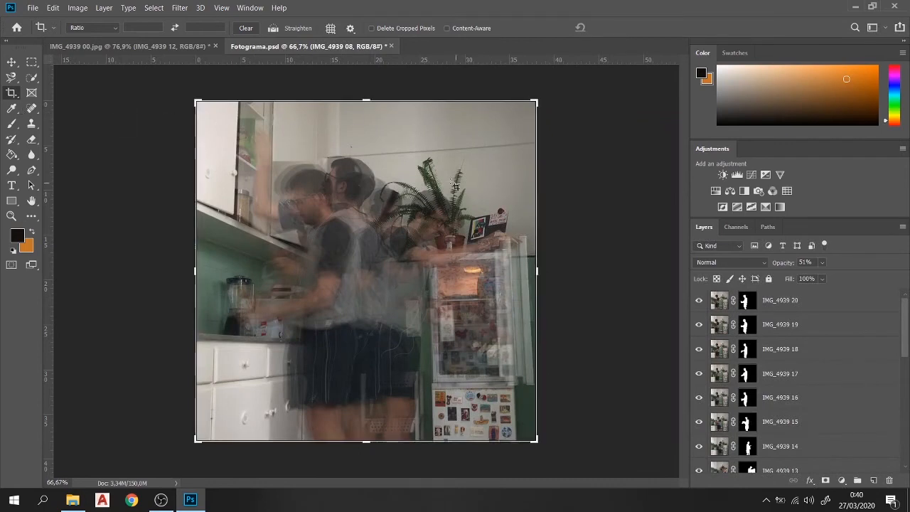
left_click_drag(443, 147, 429, 149)
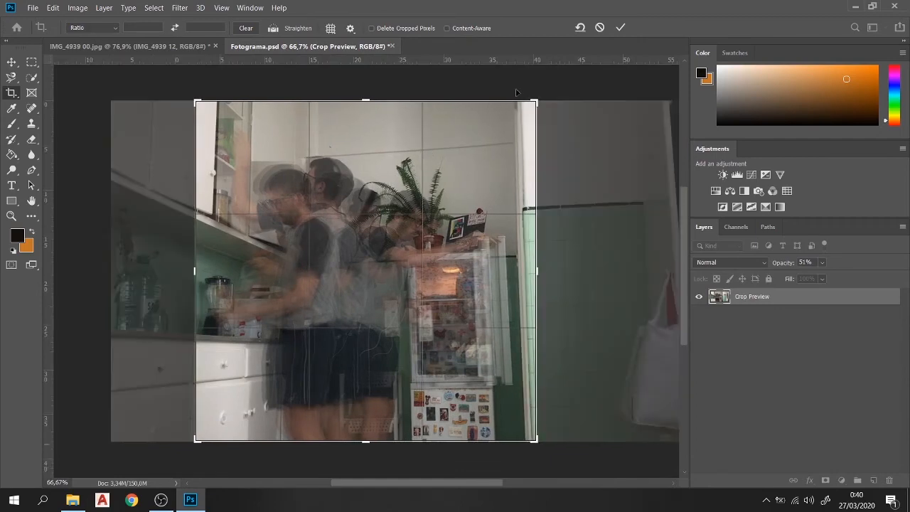
key("Return")
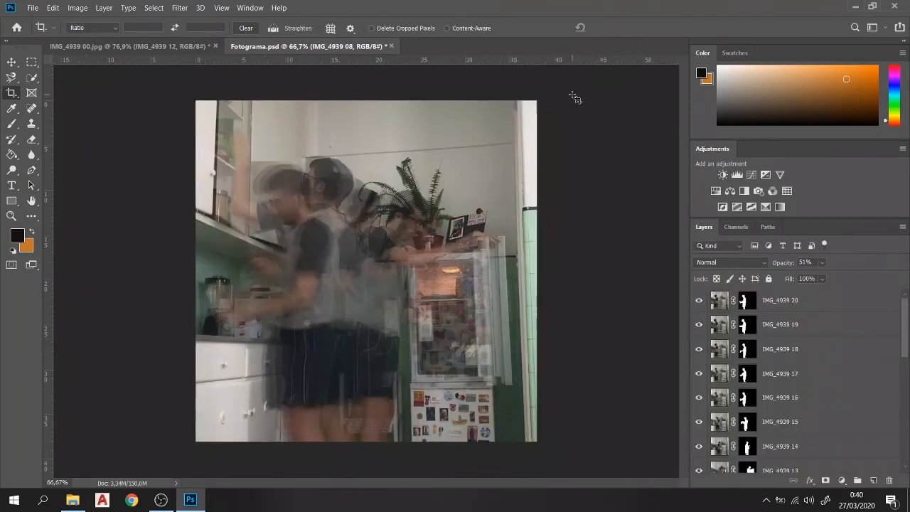
Step: Add a Hue/Saturation adjustment layer above IMG_4939 20 and set its saturation to -100 to turn the composite black and white
left_click(792, 295)
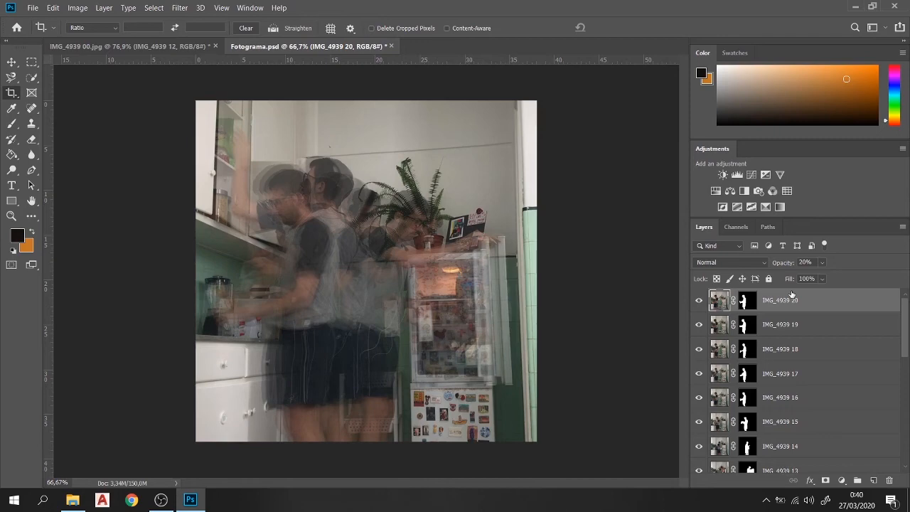
left_click(181, 8)
mouse_move(252, 8)
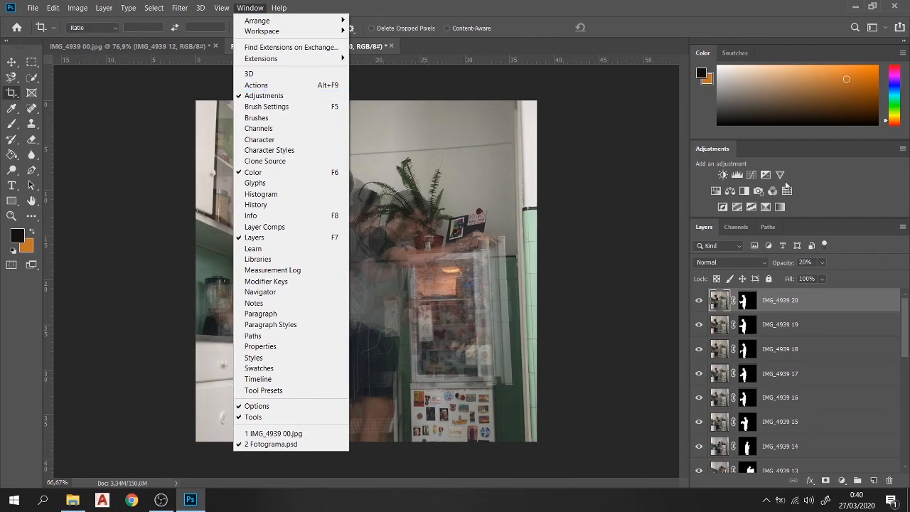
left_click(822, 185)
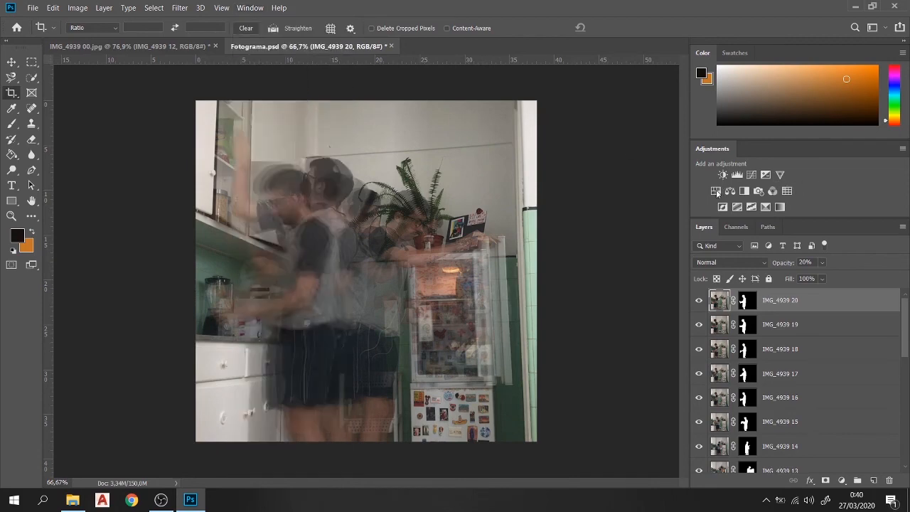
left_click(717, 192)
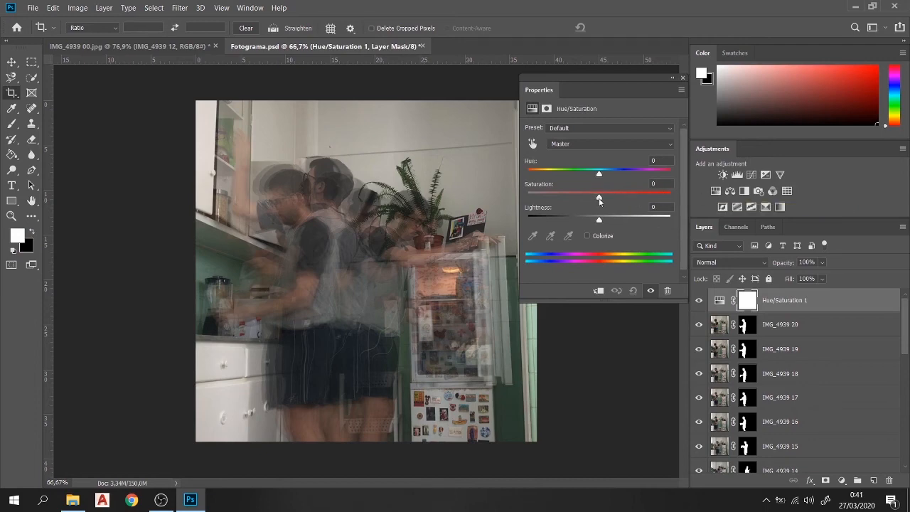
left_click_drag(599, 198, 527, 199)
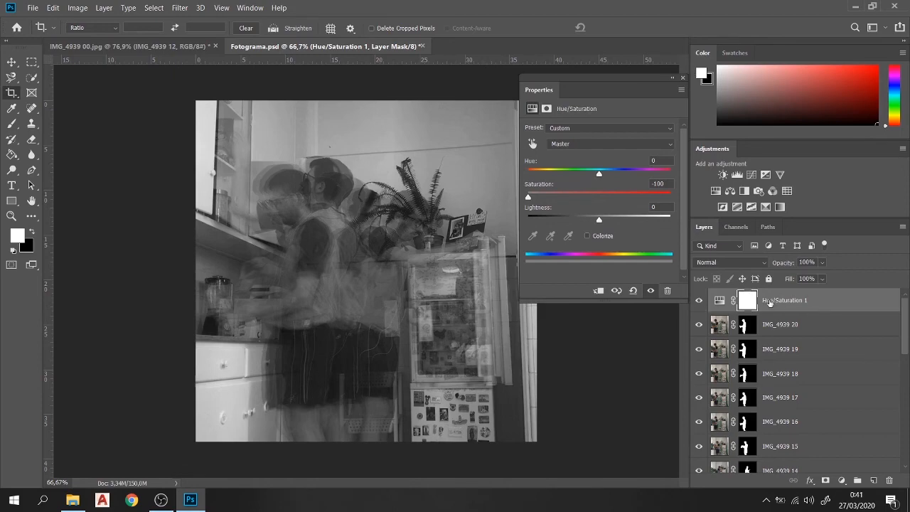
left_click(683, 78)
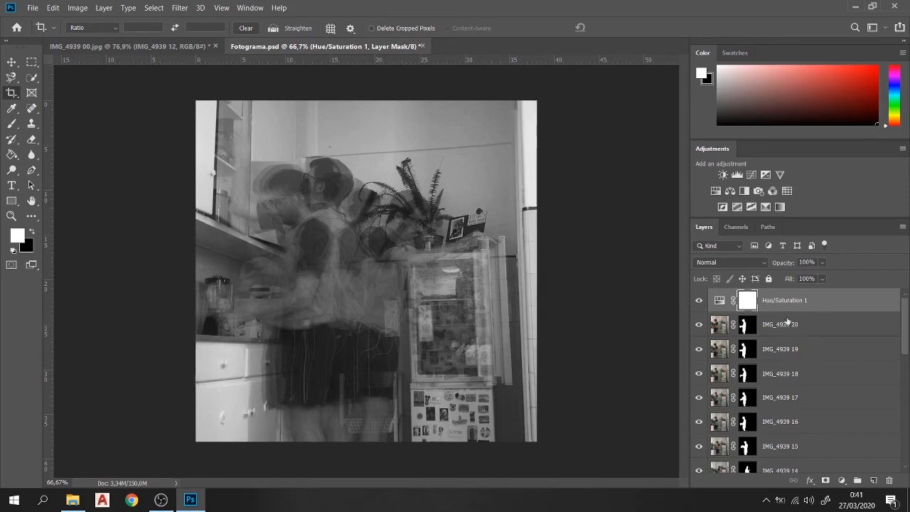
scroll(787, 306, "down", 3)
scroll(794, 411, "up", 3)
scroll(782, 317, "down", 4)
scroll(786, 410, "up", 4)
Step: Try painting black with the Brush on the Hue/Saturation 1 mask over the figures to bring their colour back, and undo the stroke
left_click(13, 127)
key("x")
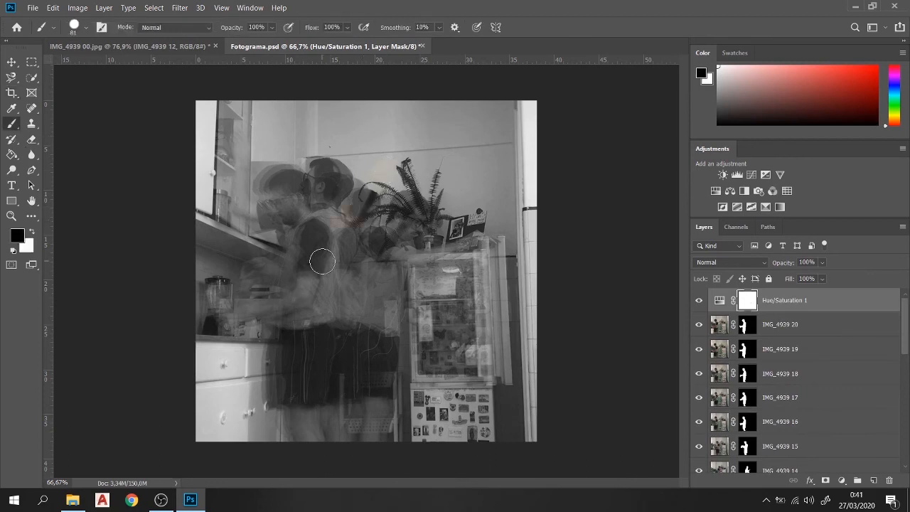
mouse_move(322, 261)
left_mouse_down()
mouse_move(294, 237)
mouse_move(333, 235)
mouse_move(250, 255)
mouse_move(332, 171)
left_mouse_up()
key("ctrl+z")
Step: Add a Brightness/Contrast adjustment layer above Hue/Saturation 1, compare lower and higher contrast, and set the contrast to 25
left_click(722, 175)
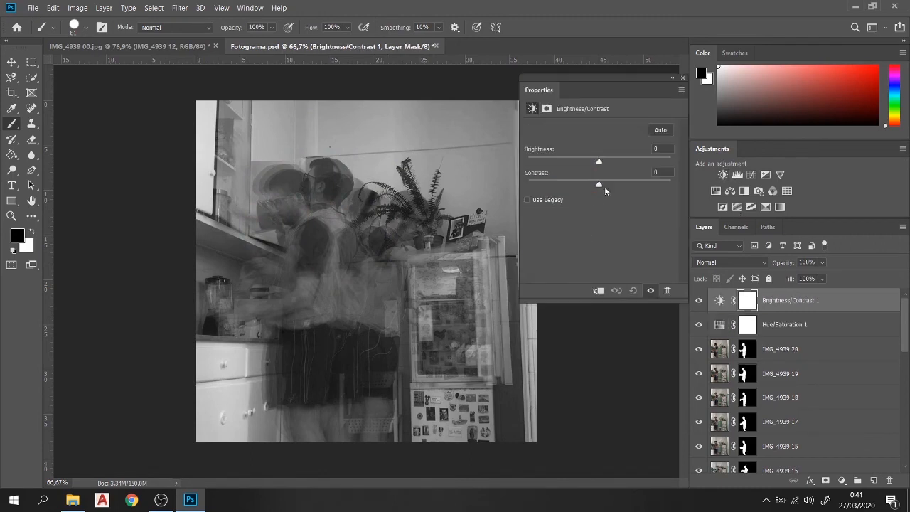
left_click_drag(599, 185, 637, 181)
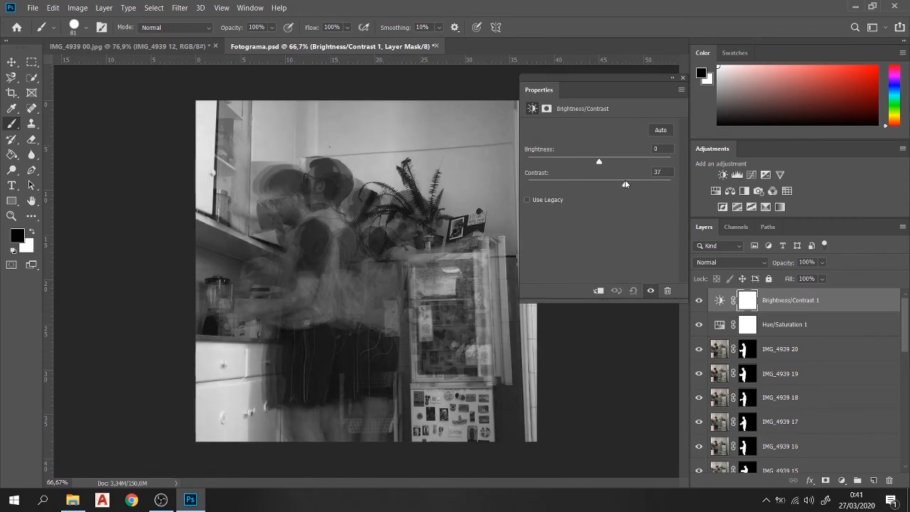
left_click_drag(626, 179, 600, 185)
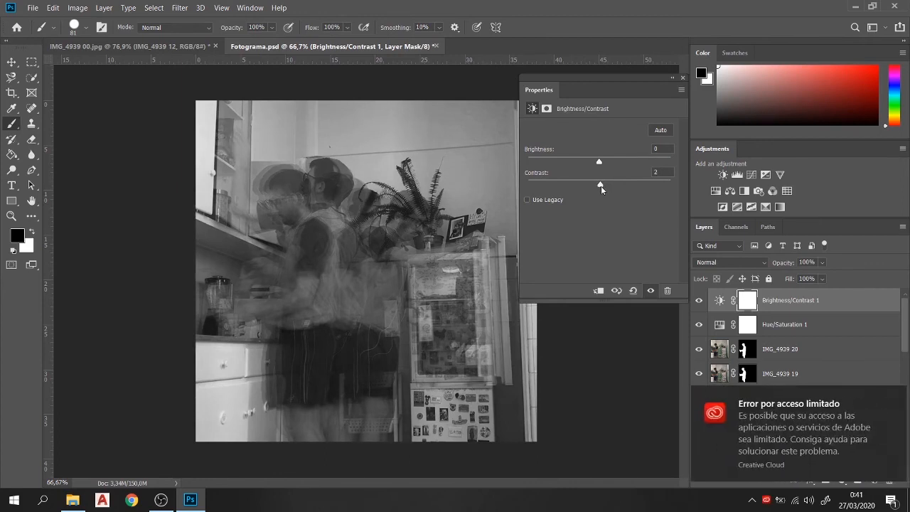
left_click(887, 396)
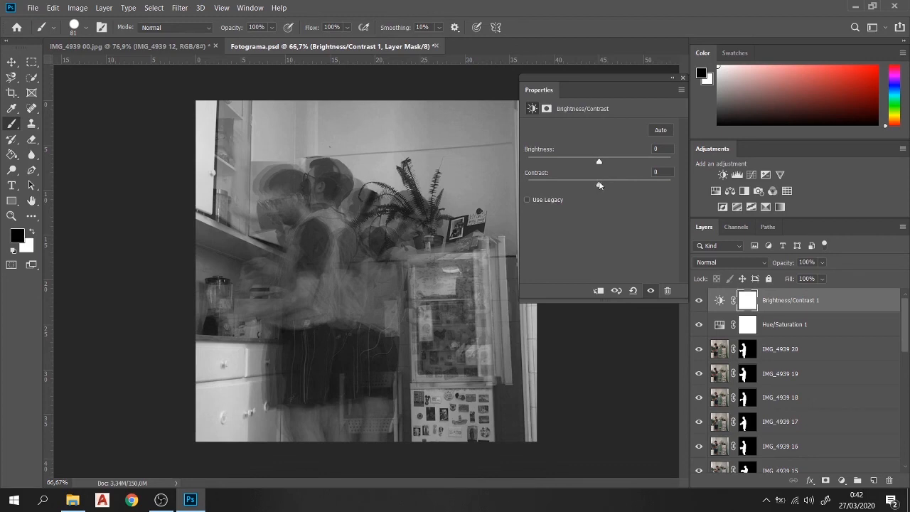
left_click_drag(599, 185, 429, 185)
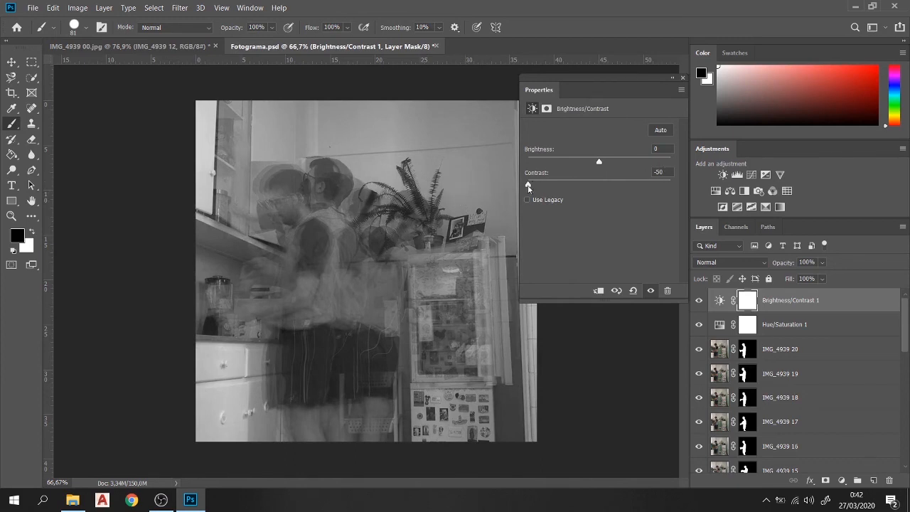
left_click_drag(528, 185, 617, 185)
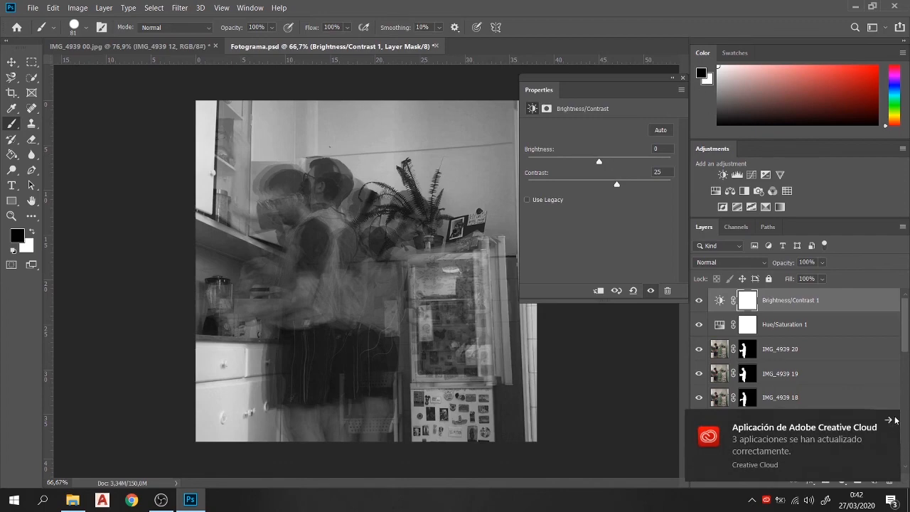
left_click(895, 420)
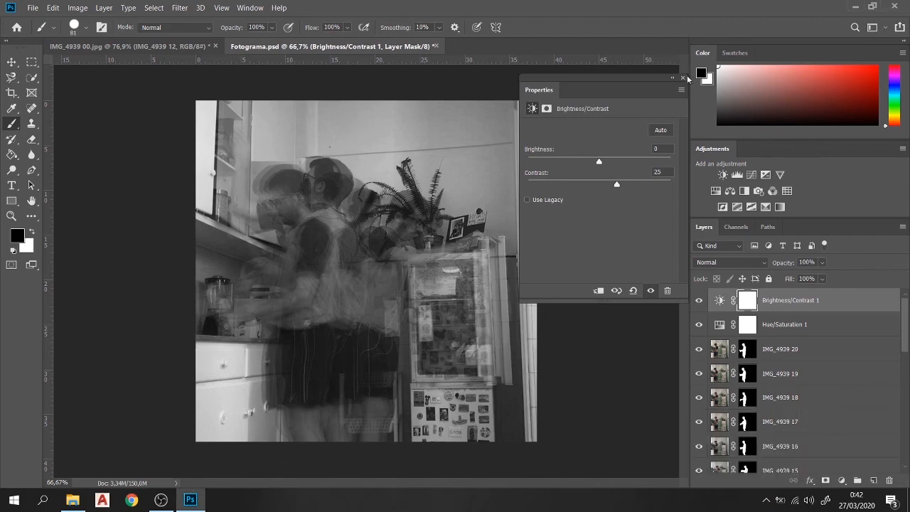
left_click(683, 76)
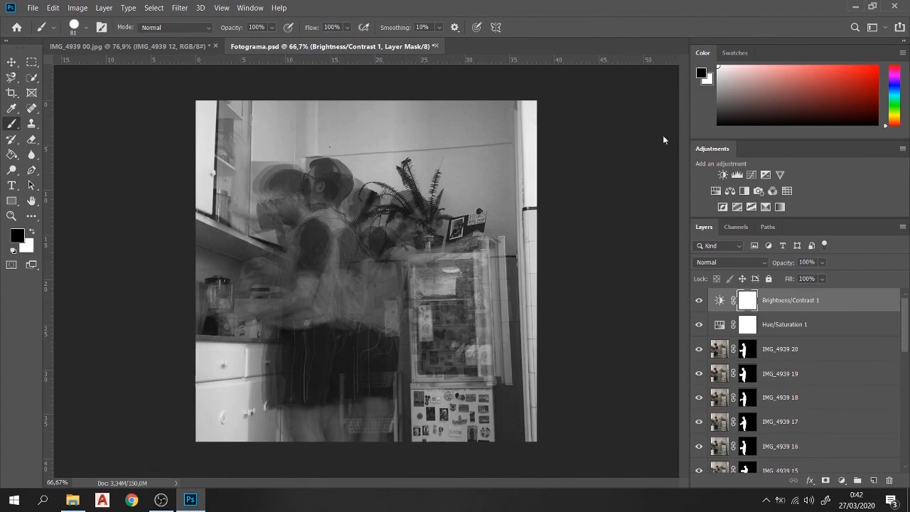
Step: Save Fotograma.psd, and save a JPEG copy as Fotograma.jpg in the Fotogramas folder at quality 12, replacing the existing file
left_click(33, 8)
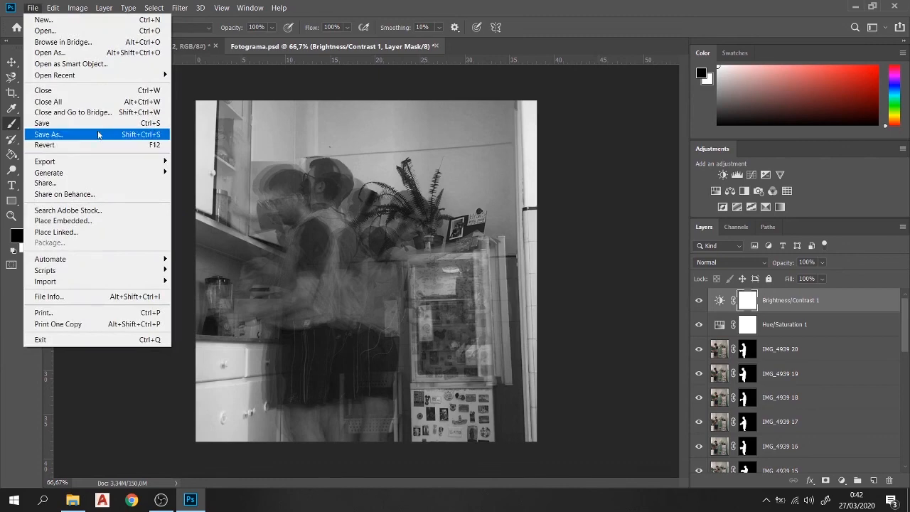
left_click(91, 124)
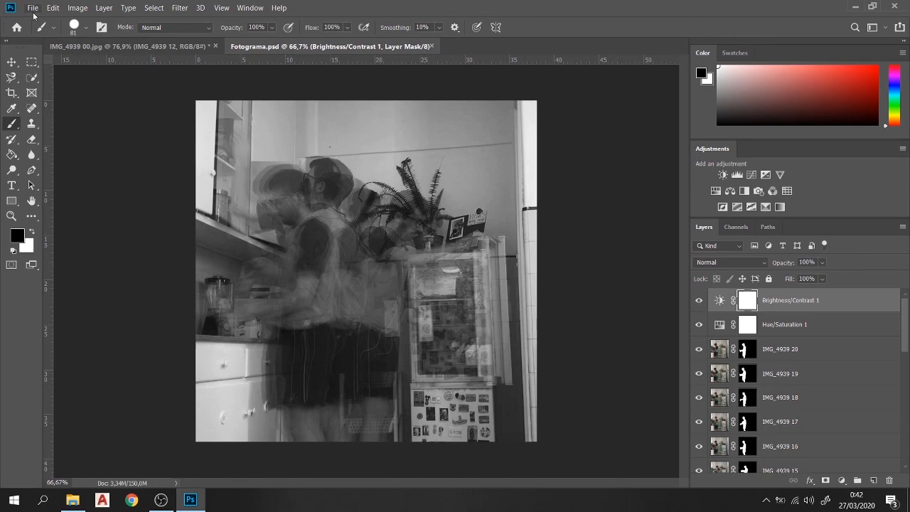
left_click(33, 7)
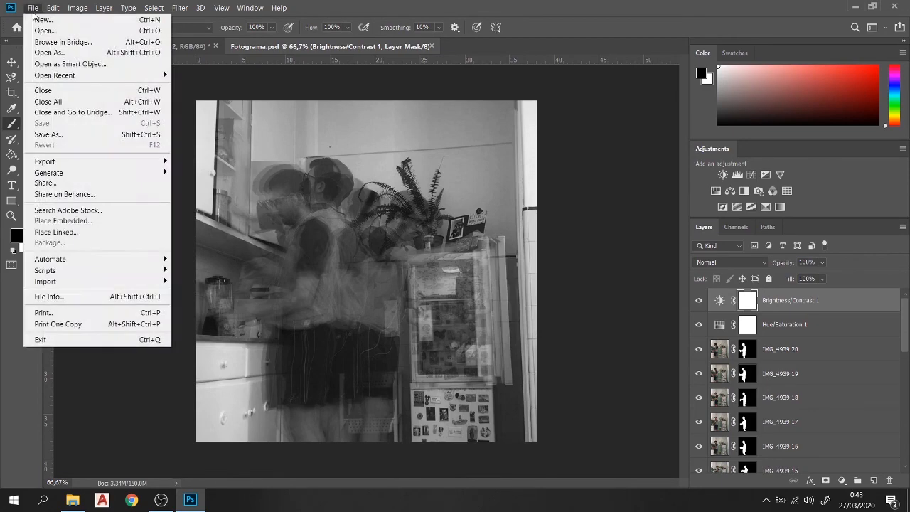
left_click(119, 135)
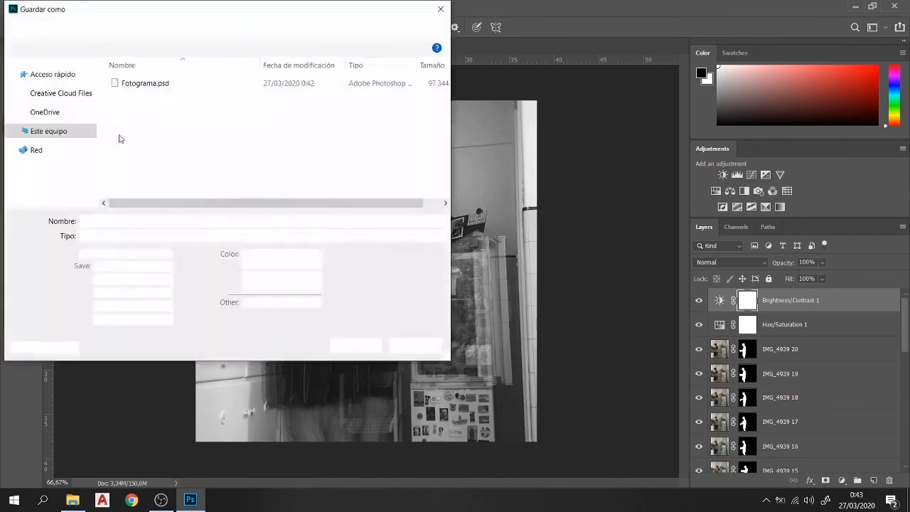
left_click(147, 235)
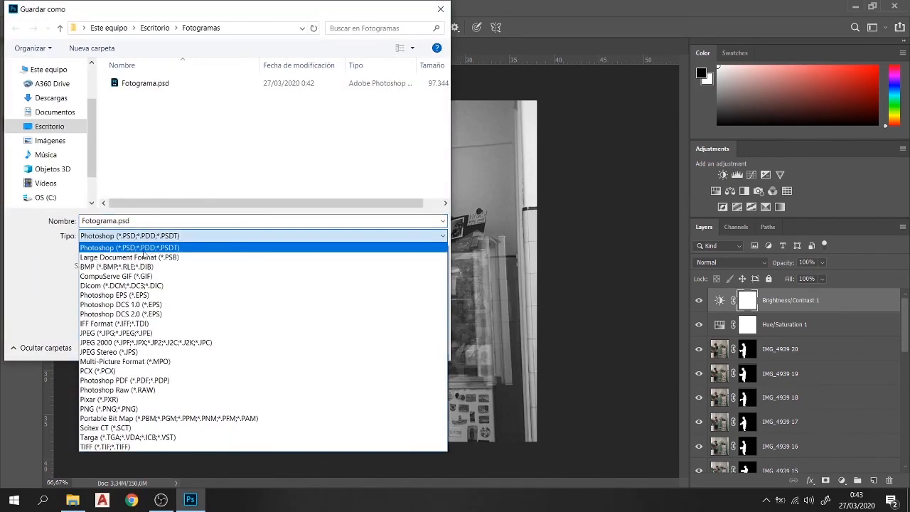
left_click(151, 333)
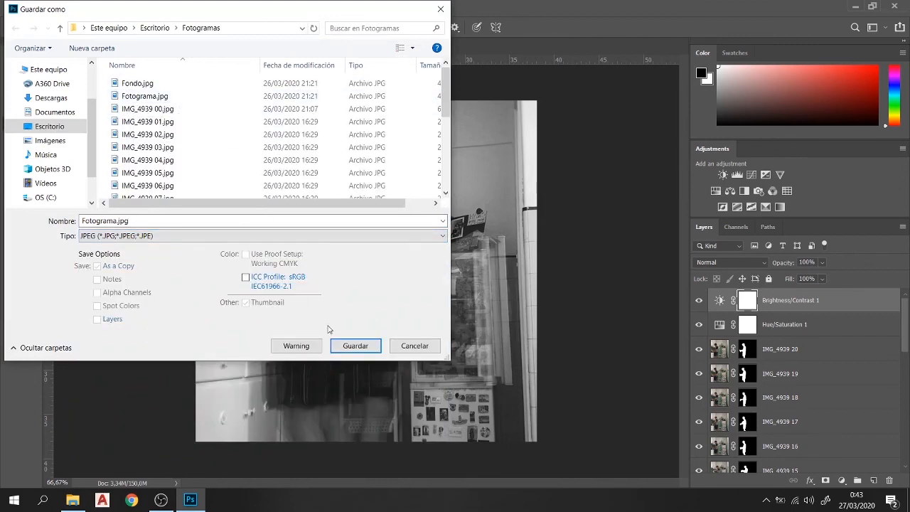
left_click(354, 346)
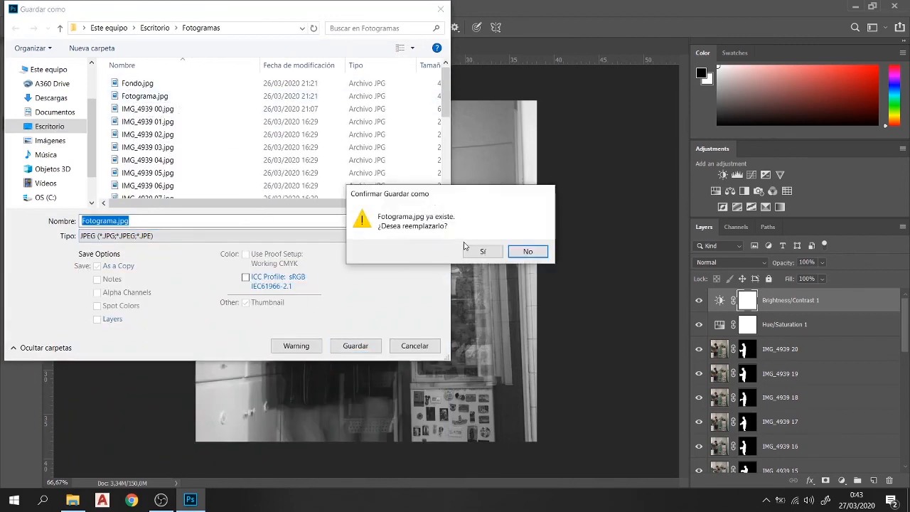
left_click(477, 251)
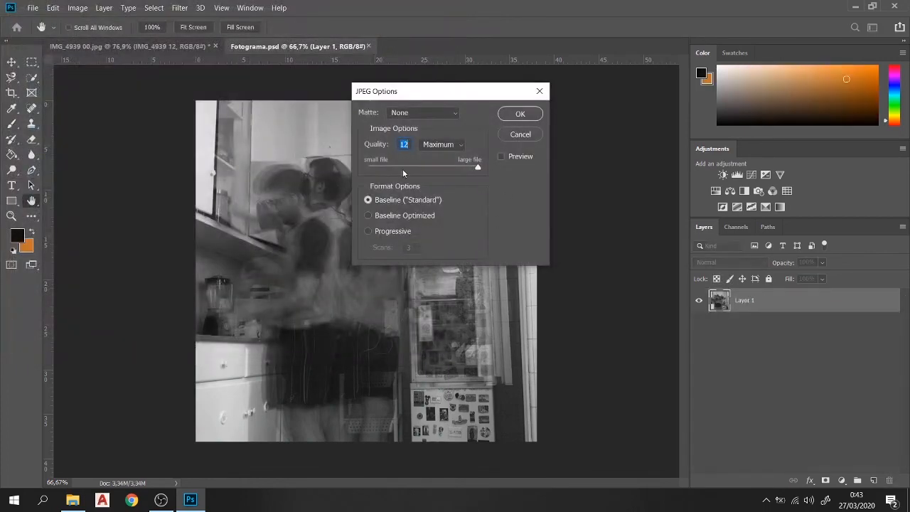
left_click_drag(479, 167, 551, 174)
left_click(523, 116)
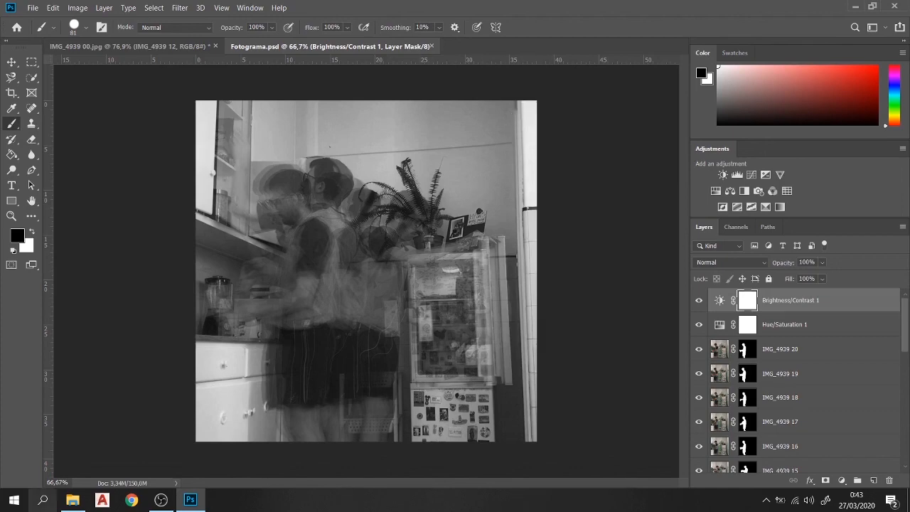
left_click(170, 500)
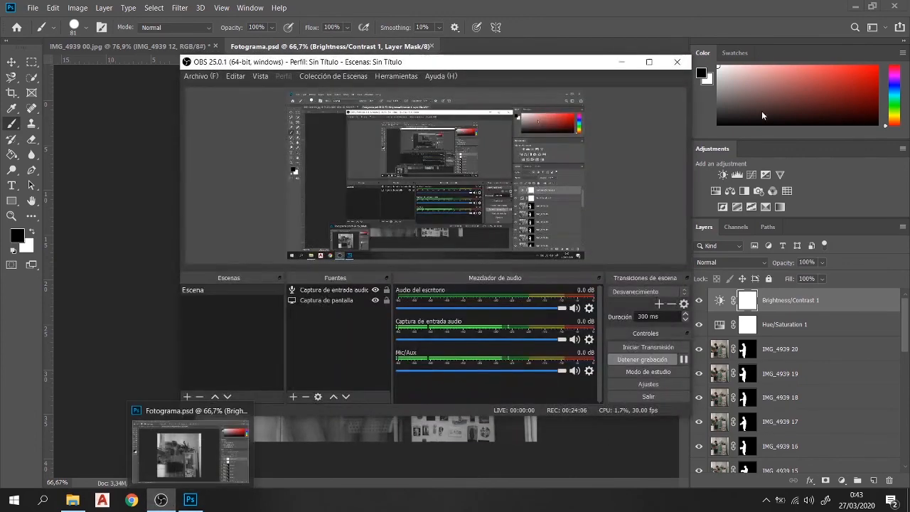
left_click(624, 62)
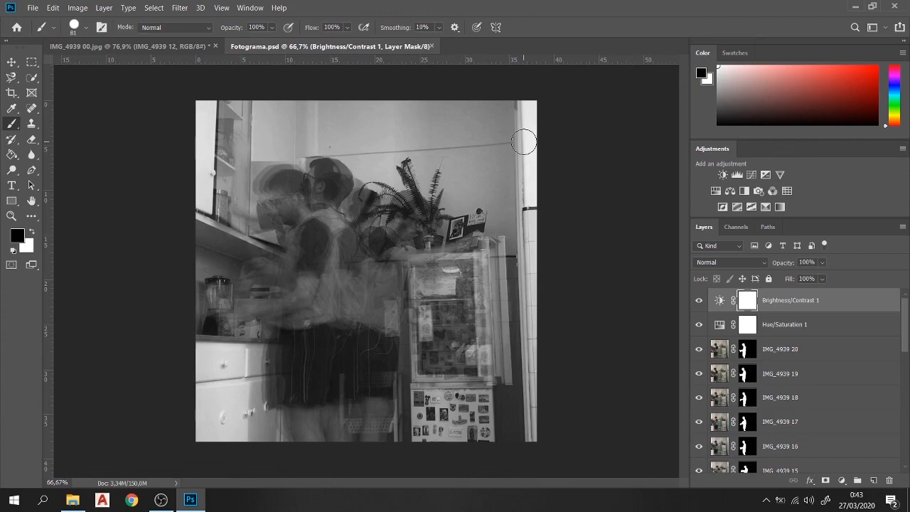
left_click(160, 500)
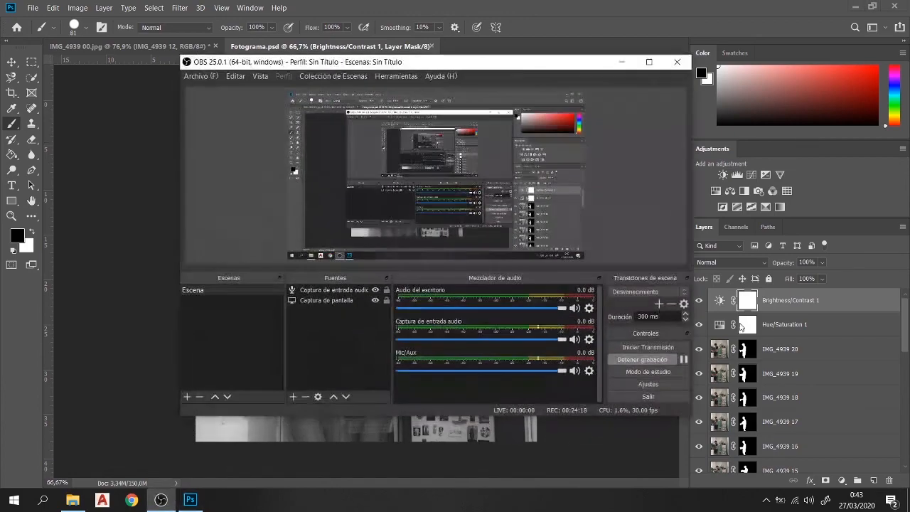
left_click(657, 361)
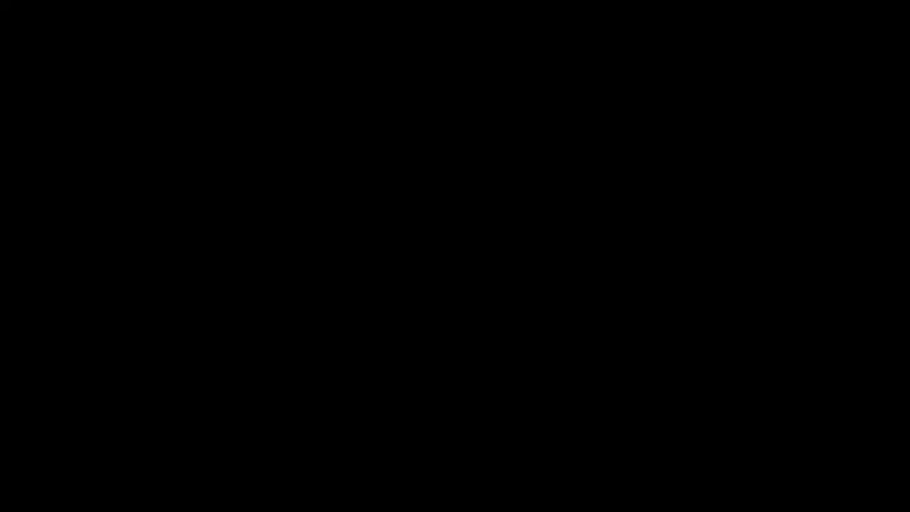